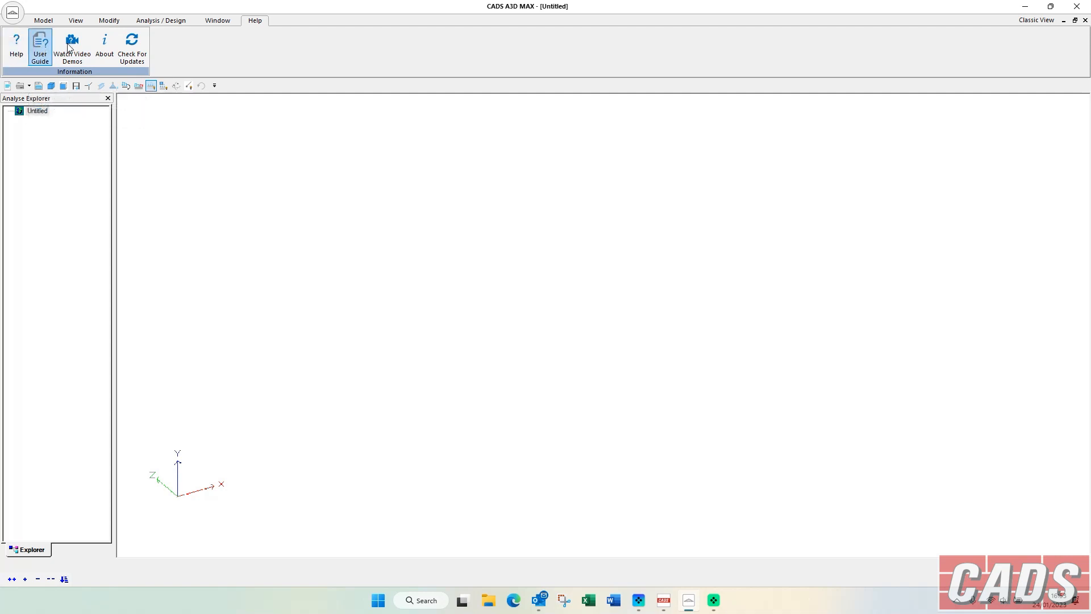
Look over the predefined frame shapes and the table of available materials, closing both dialogs.
{"action": "left_click", "coordinate": [43, 21]}
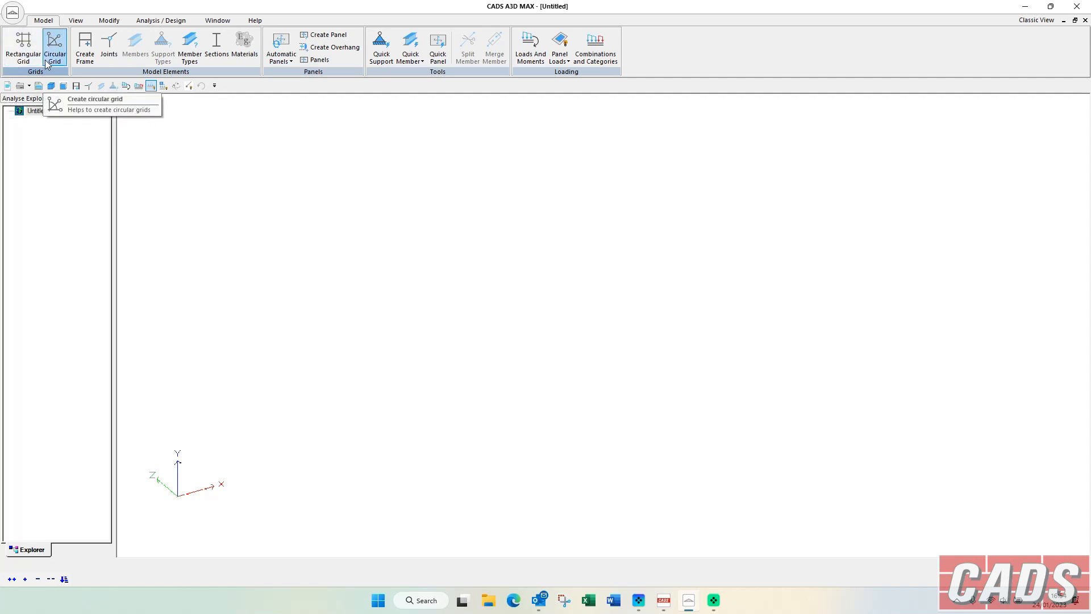
{"action": "left_click", "coordinate": [84, 52]}
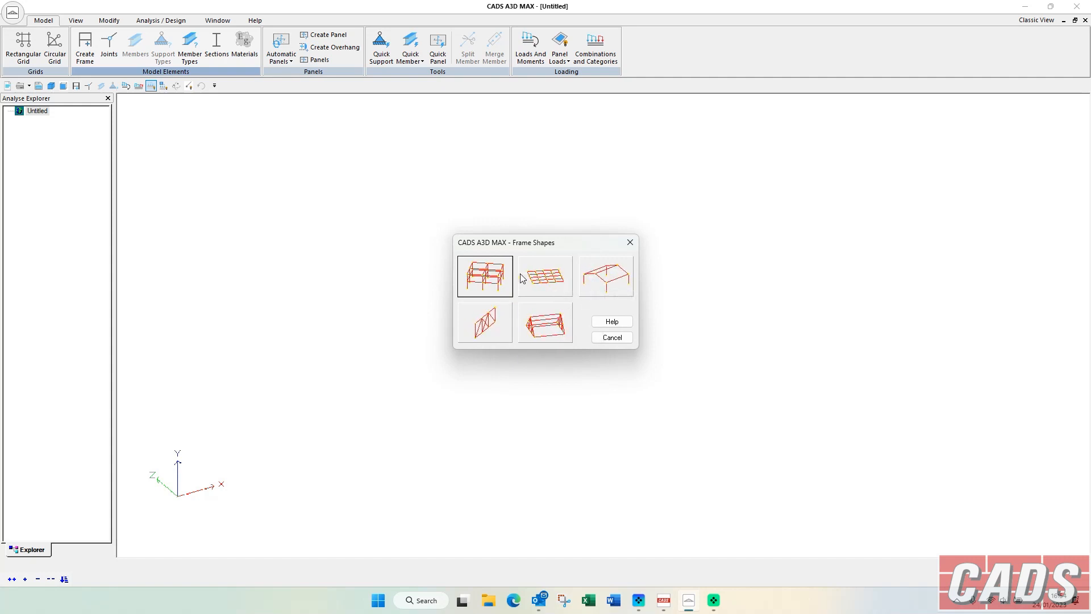
{"action": "left_click", "coordinate": [631, 242]}
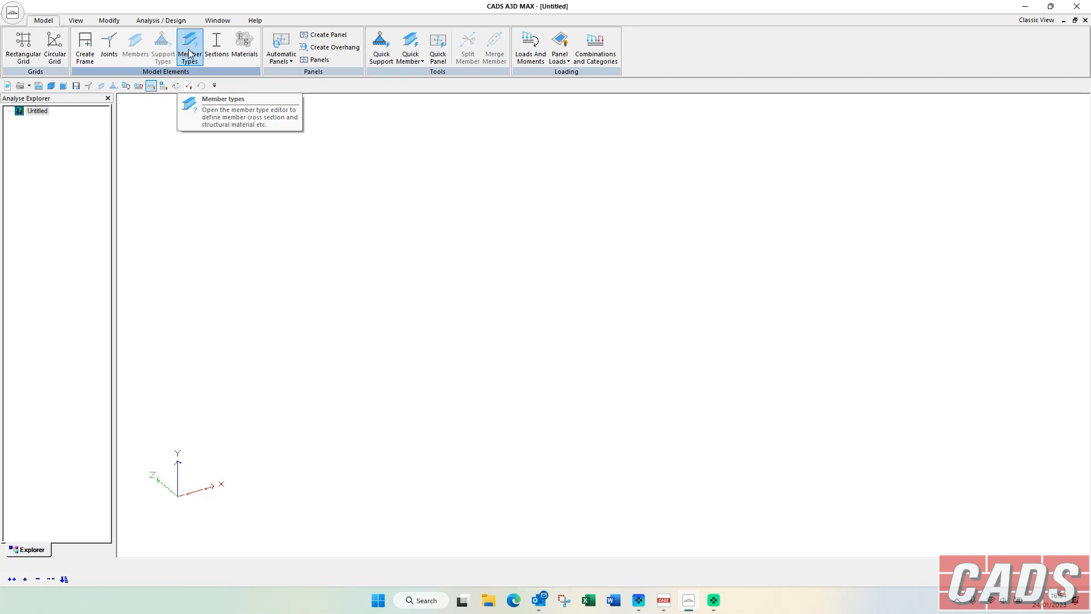
{"action": "left_click", "coordinate": [248, 50]}
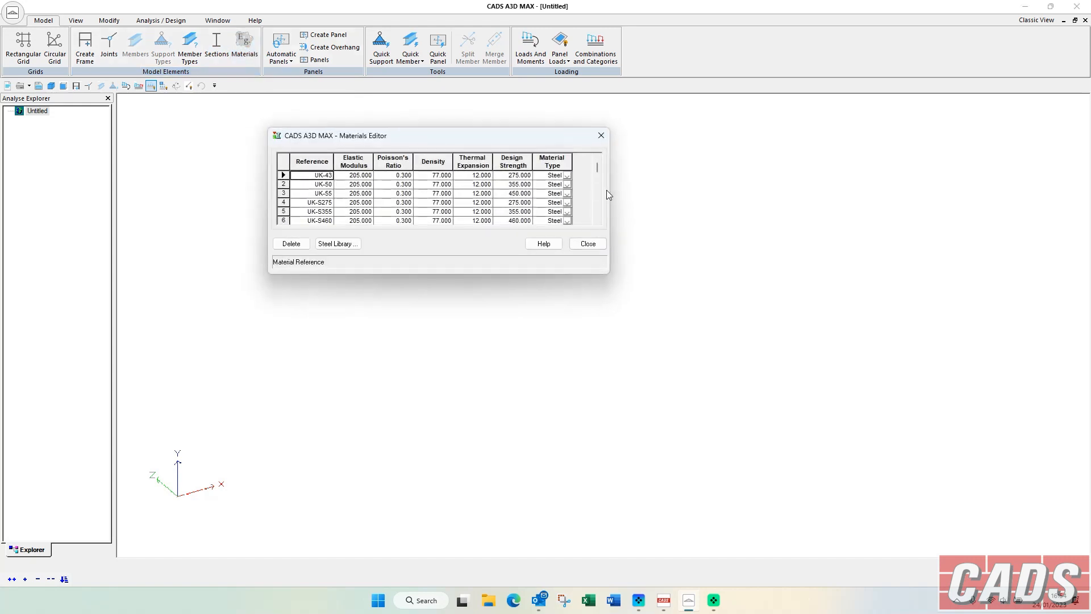
{"action": "left_click", "coordinate": [600, 135]}
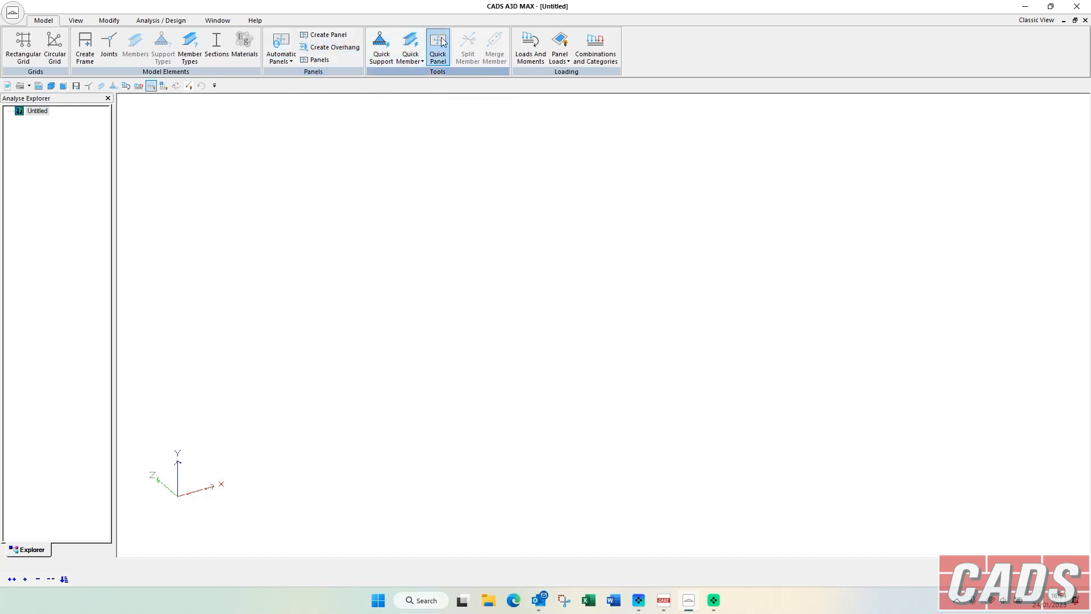
Examine the load definitions and the load combinations and categories, including the automatic combination generation wizard.
{"action": "left_click", "coordinate": [533, 56]}
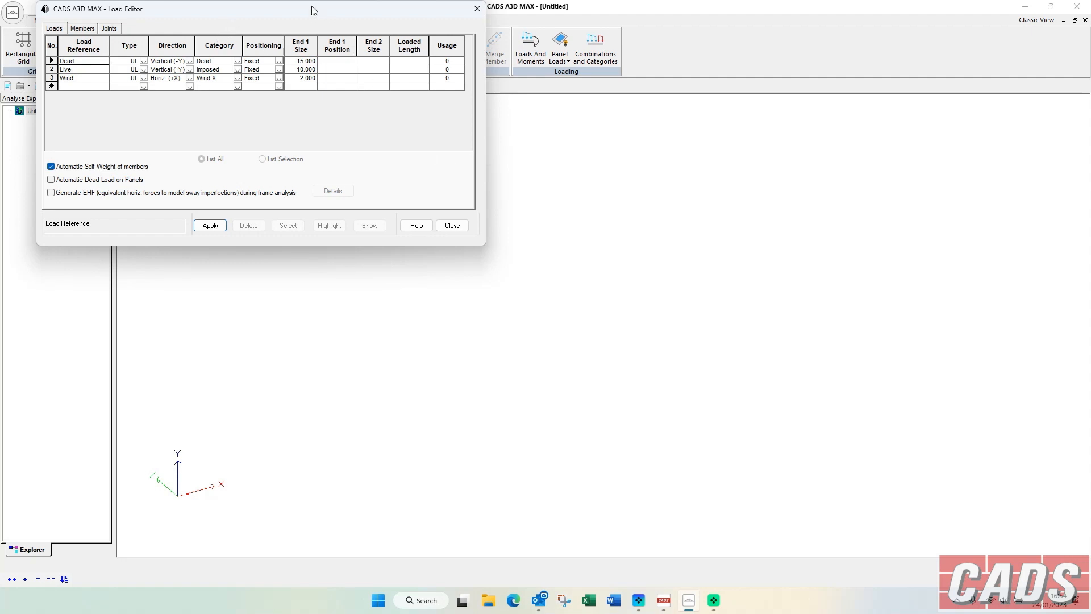
{"action": "left_click_drag", "start_coordinate": [313, 12], "coordinate": [502, 107]}
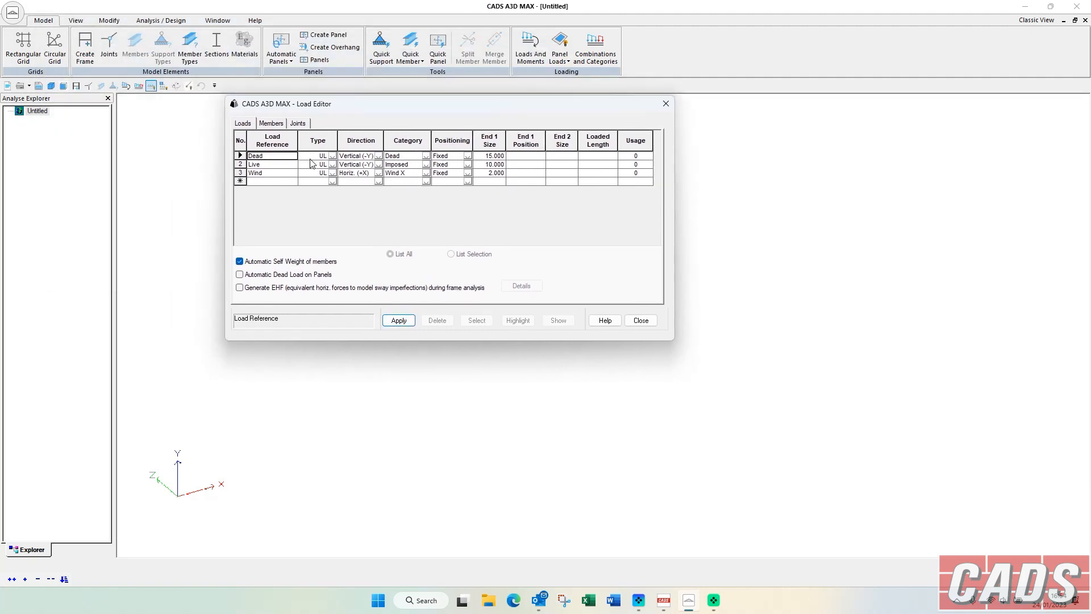
{"action": "left_click", "coordinate": [595, 49]}
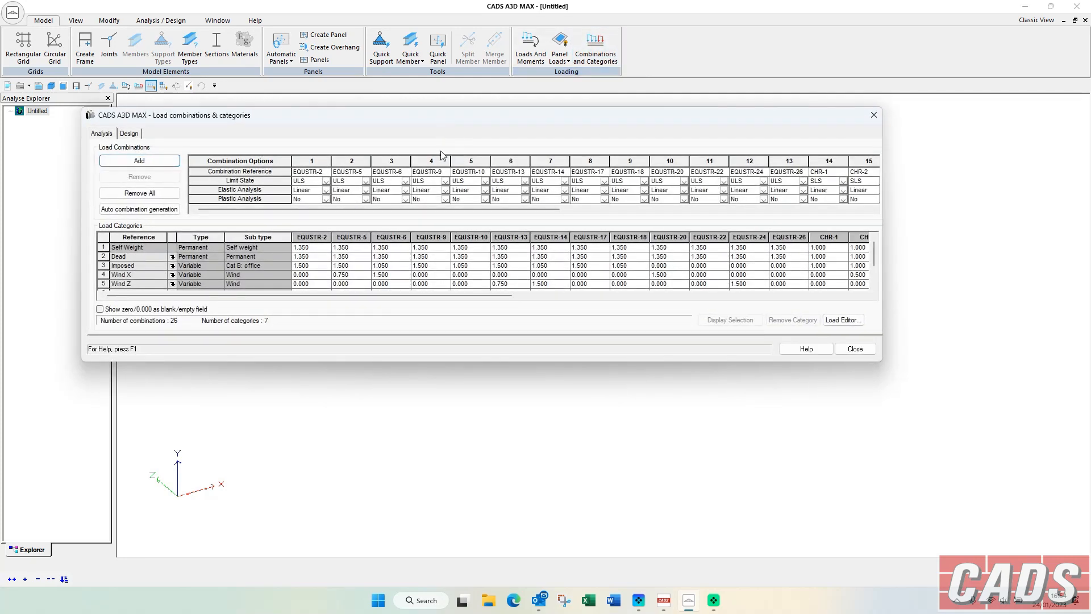
{"action": "left_click_drag", "start_coordinate": [529, 209], "coordinate": [759, 209]}
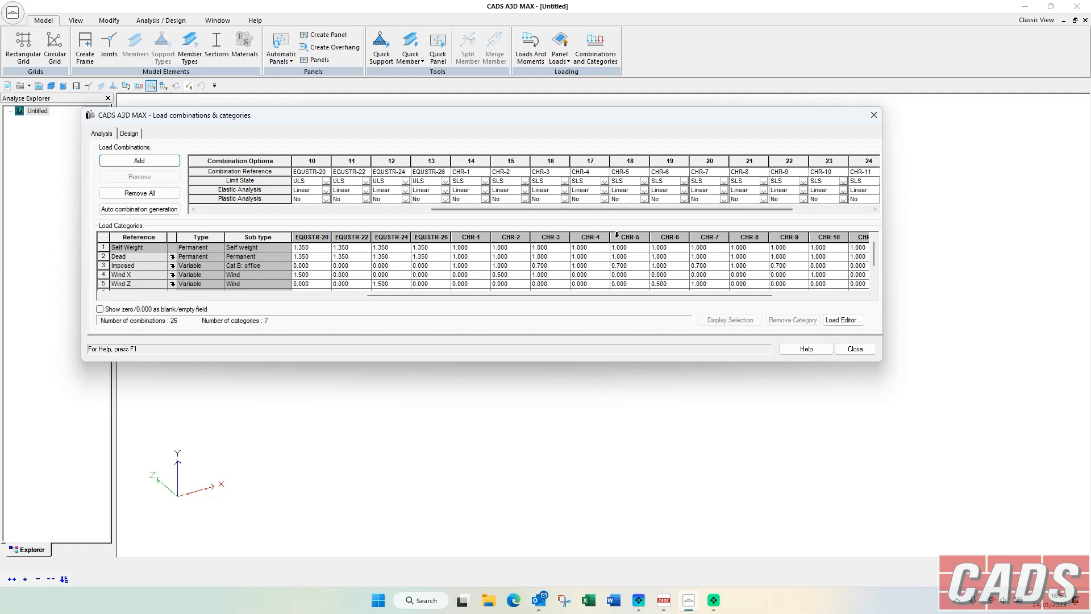
{"action": "left_click", "coordinate": [136, 211]}
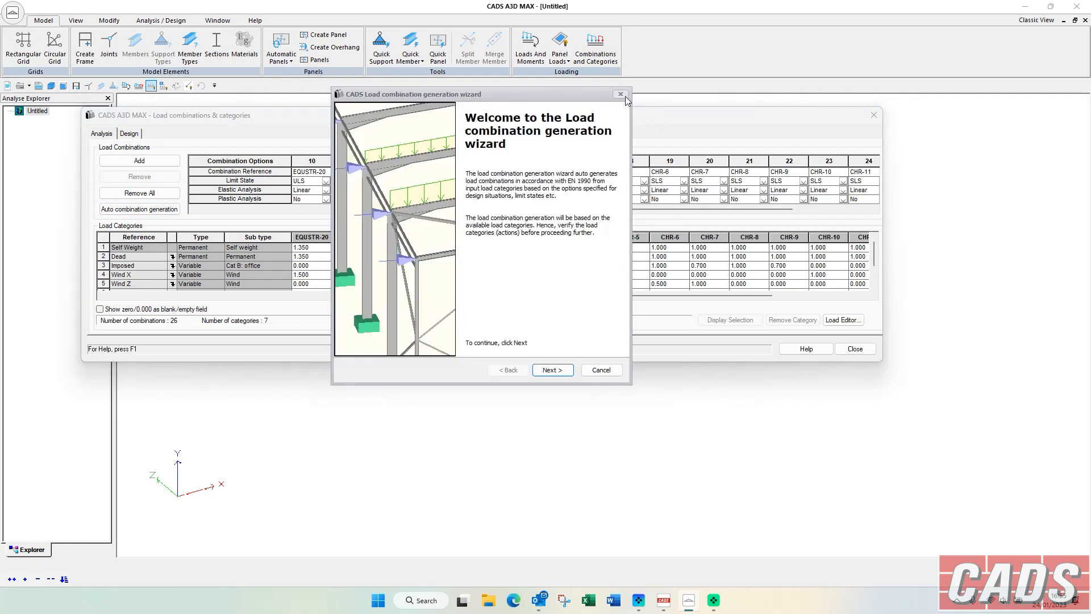
{"action": "left_click", "coordinate": [623, 95]}
{"action": "left_click", "coordinate": [874, 115]}
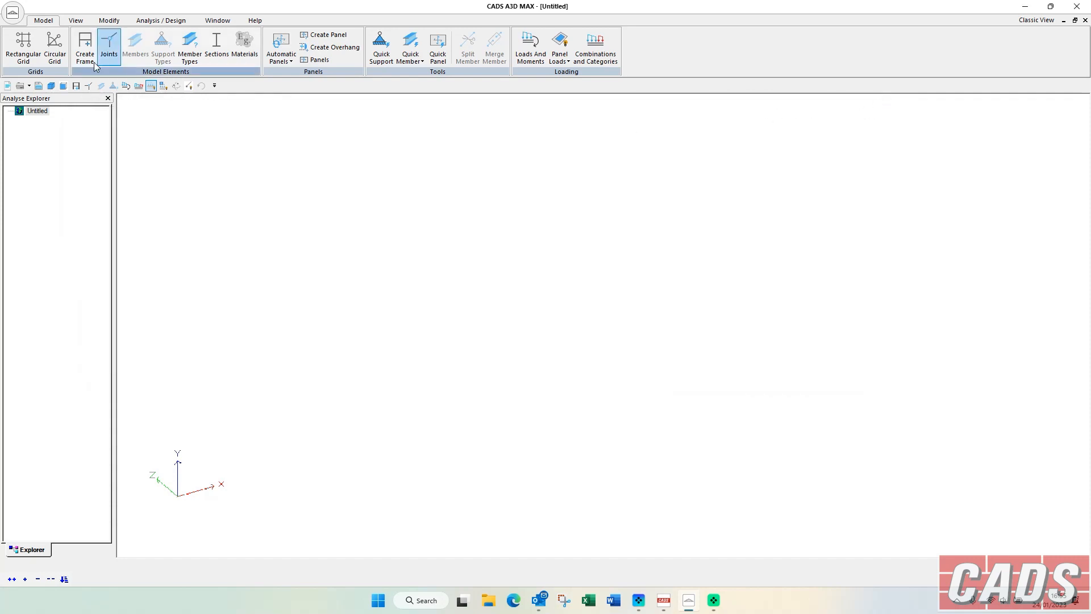
Examine the program preferences for factors, colours, sizes, messages and options.
{"action": "left_click", "coordinate": [17, 12]}
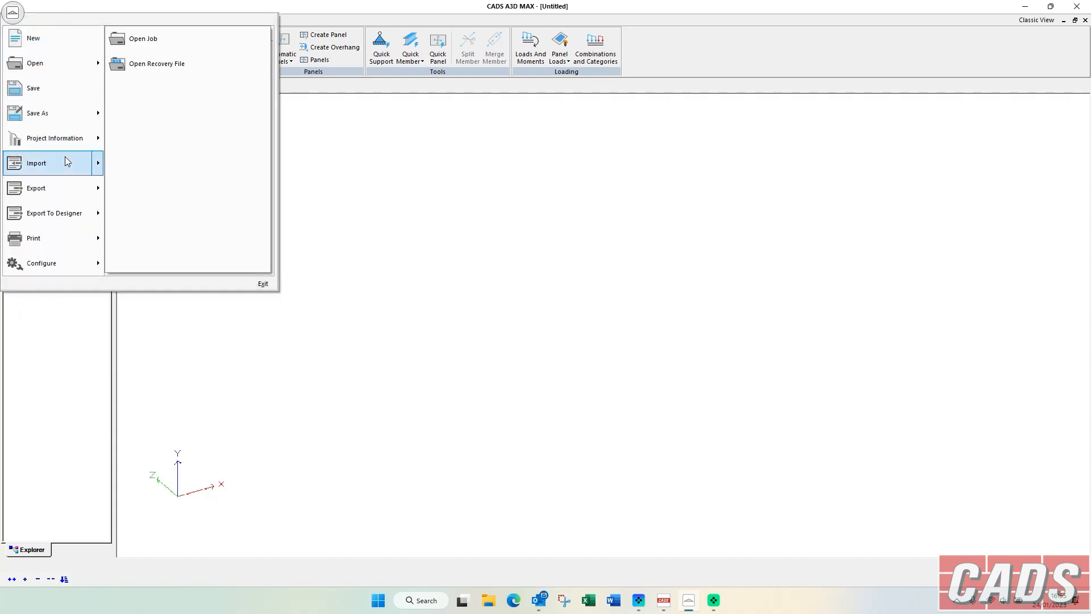
{"action": "mouse_move", "coordinate": [84, 188]}
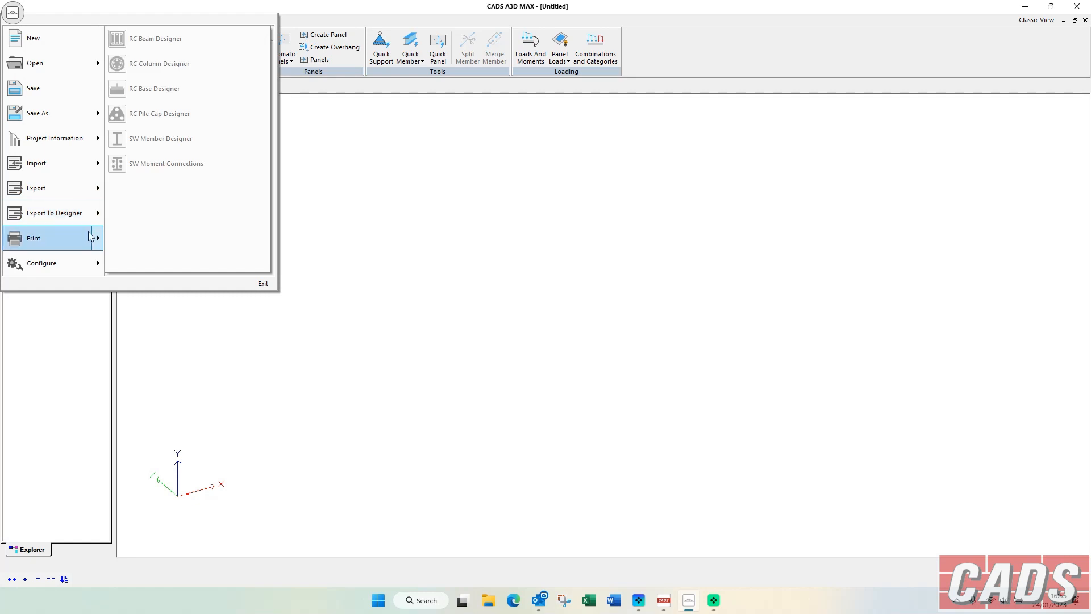
{"action": "mouse_move", "coordinate": [93, 246]}
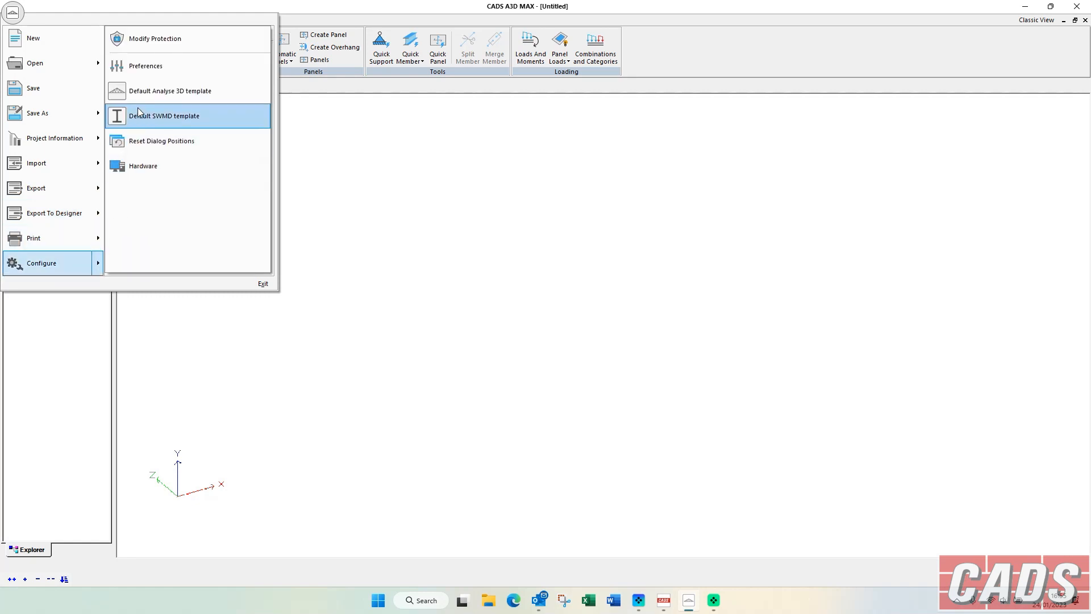
{"action": "left_click", "coordinate": [153, 67]}
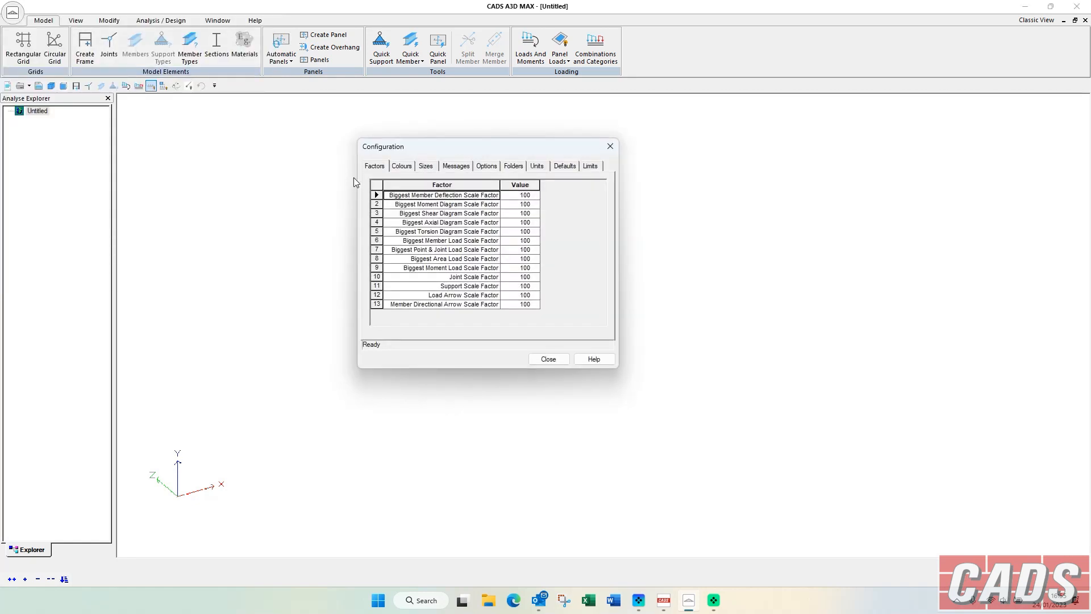
{"action": "left_click", "coordinate": [402, 166]}
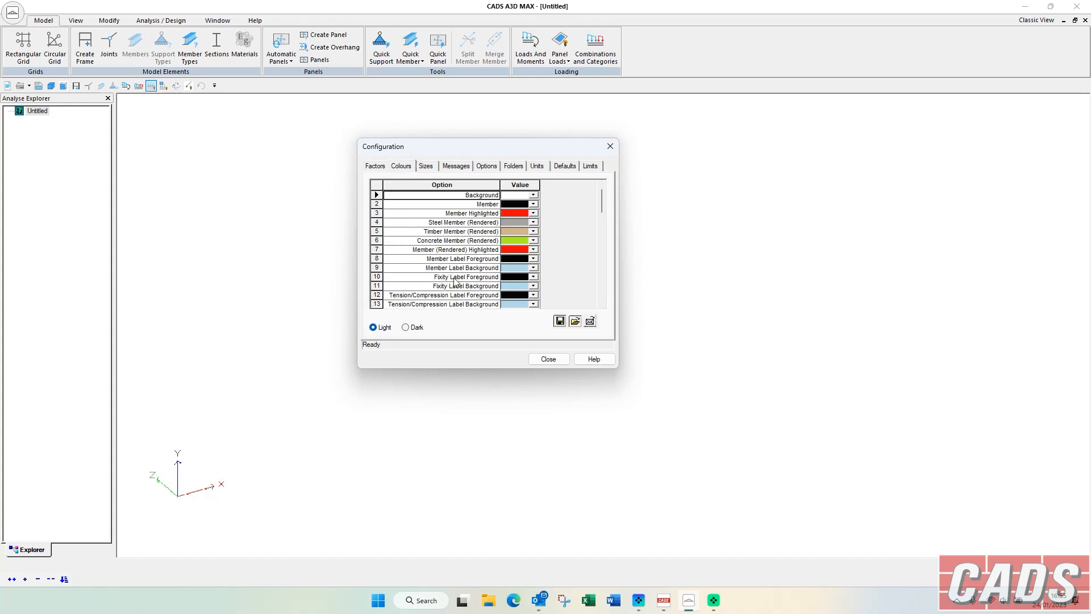
{"action": "left_click", "coordinate": [428, 167]}
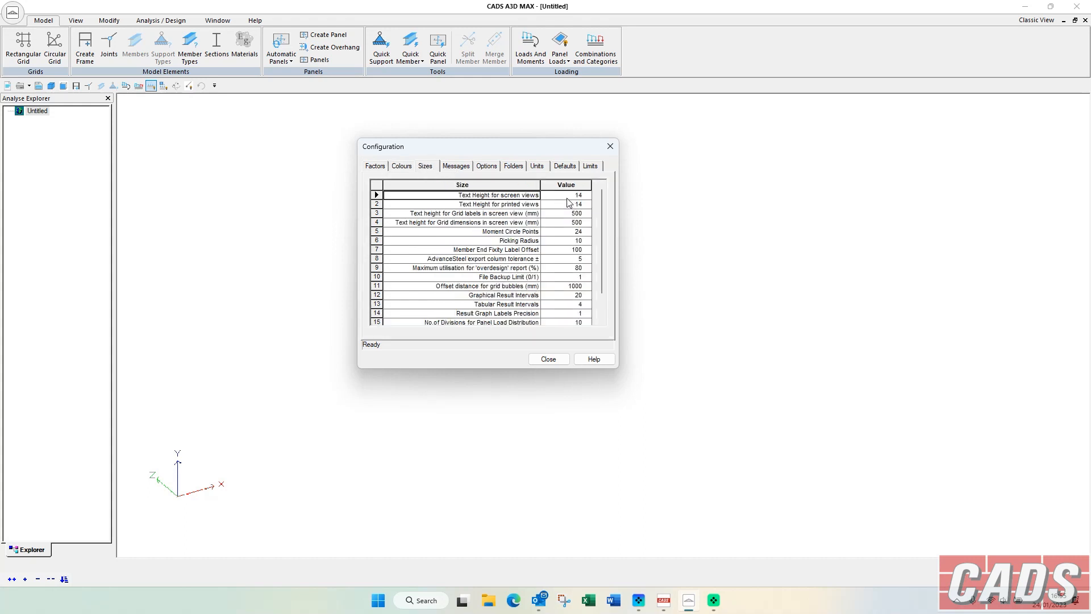
{"action": "left_click", "coordinate": [470, 167]}
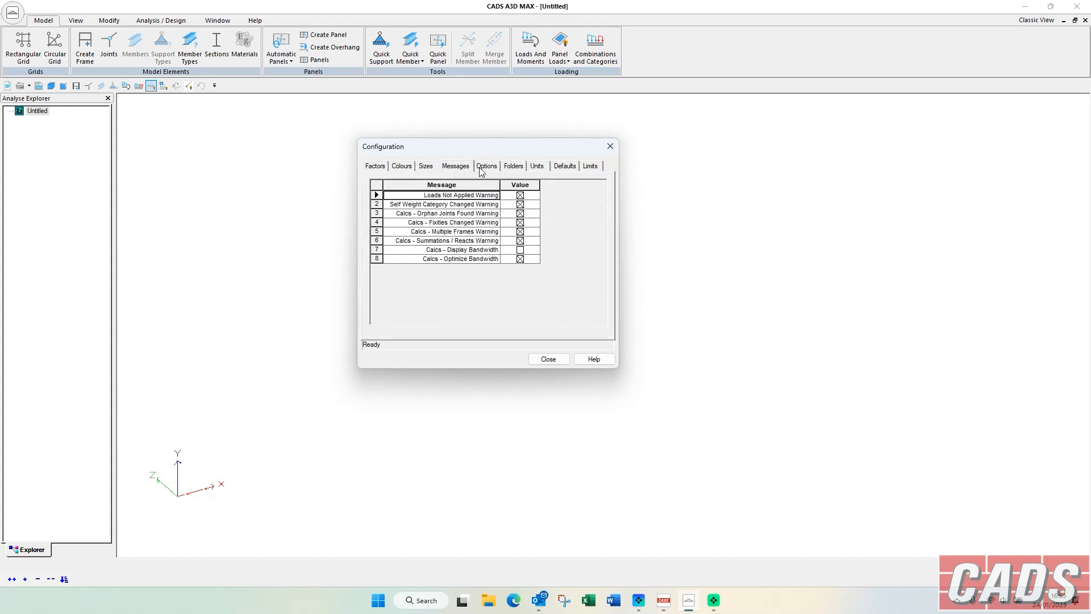
{"action": "left_click", "coordinate": [482, 172]}
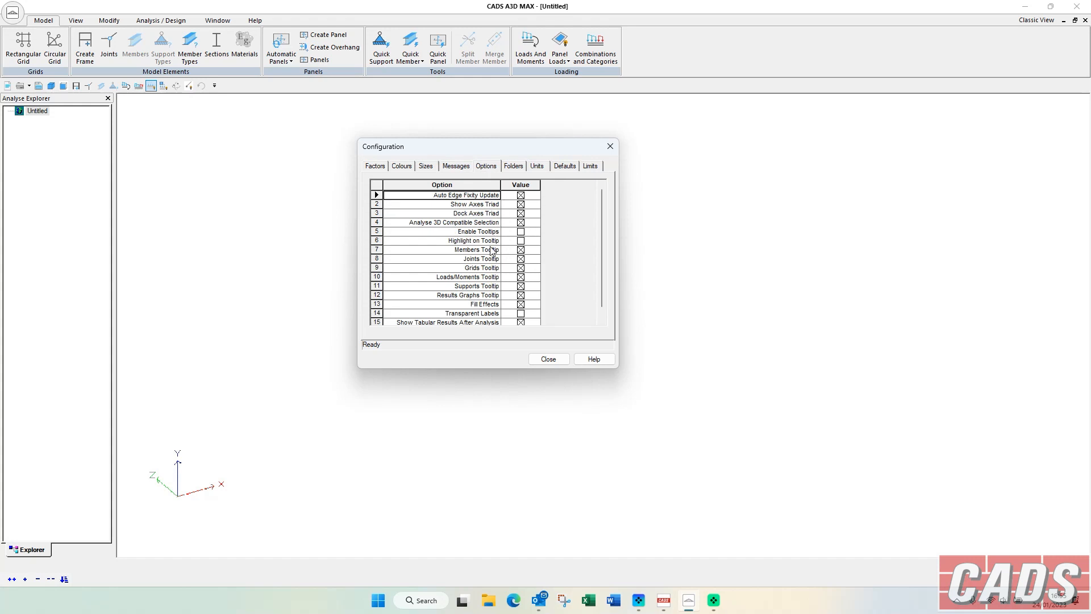
Examine the preferences for folders, units, default settings and deflection limits, and close the configuration.
{"action": "left_click", "coordinate": [519, 172]}
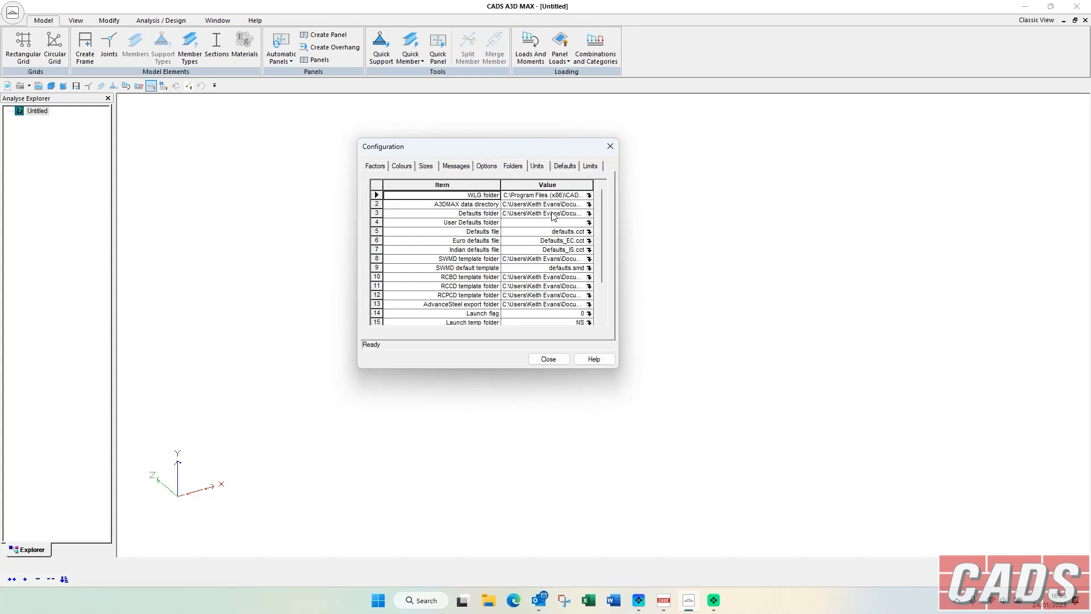
{"action": "left_click", "coordinate": [589, 204]}
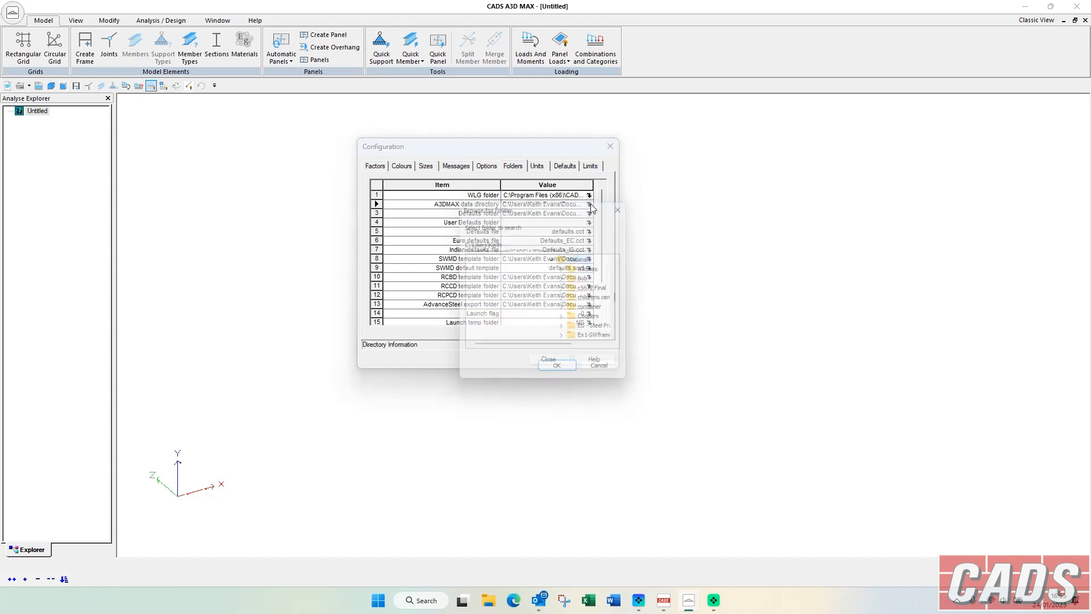
{"action": "left_click", "coordinate": [627, 205]}
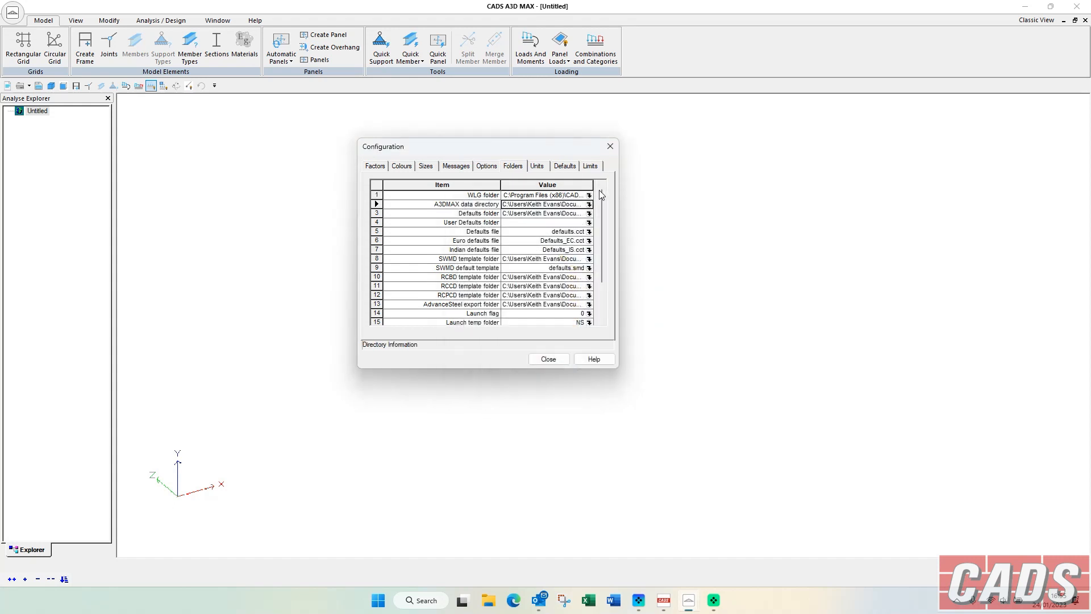
{"action": "left_click", "coordinate": [547, 165]}
{"action": "left_click", "coordinate": [561, 166]}
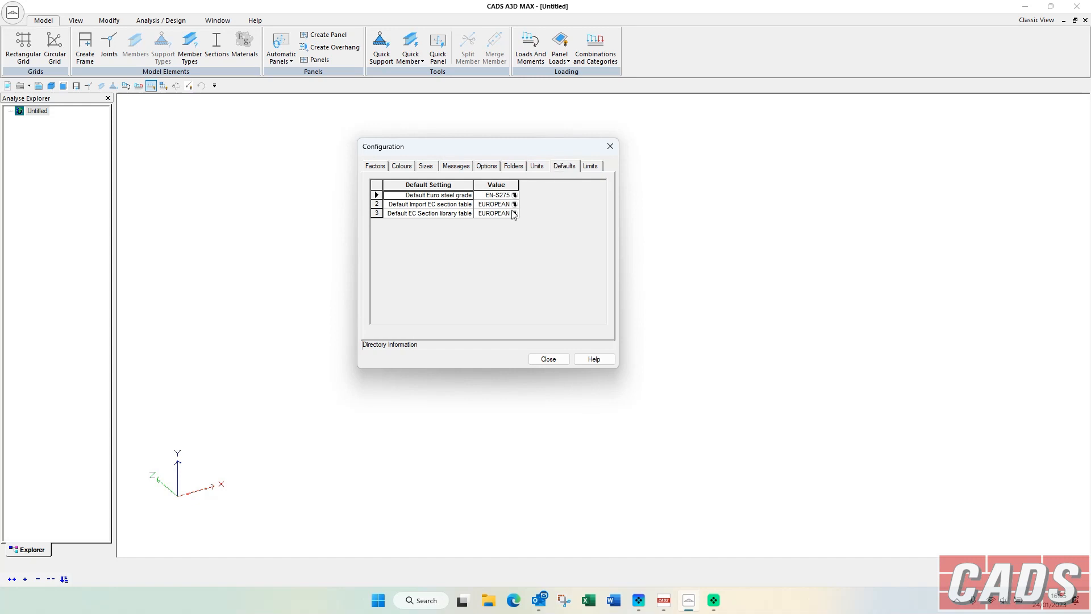
{"action": "left_click", "coordinate": [588, 167]}
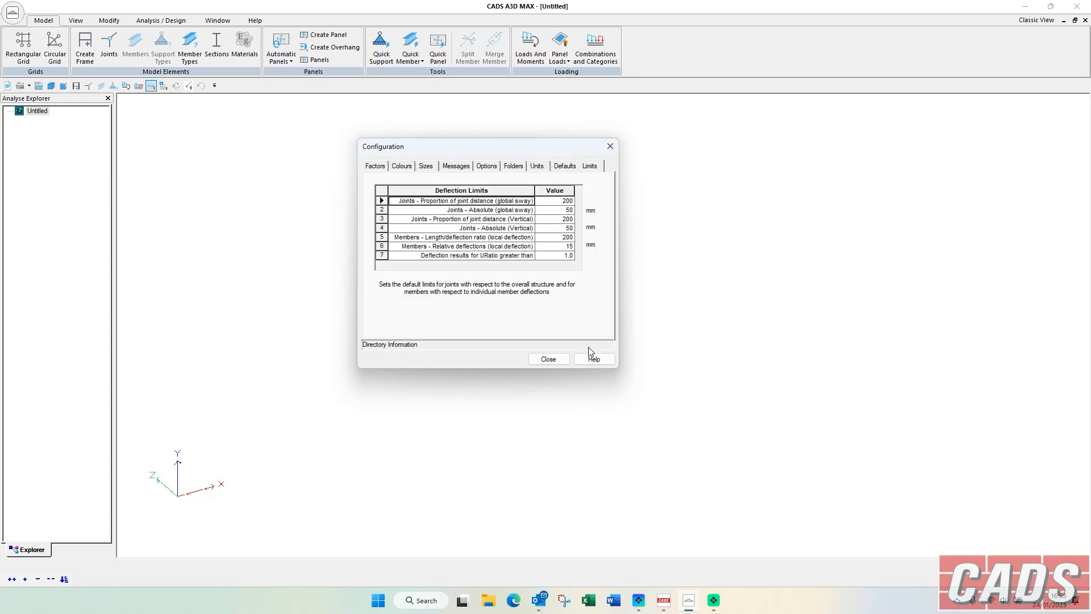
{"action": "left_click", "coordinate": [548, 359]}
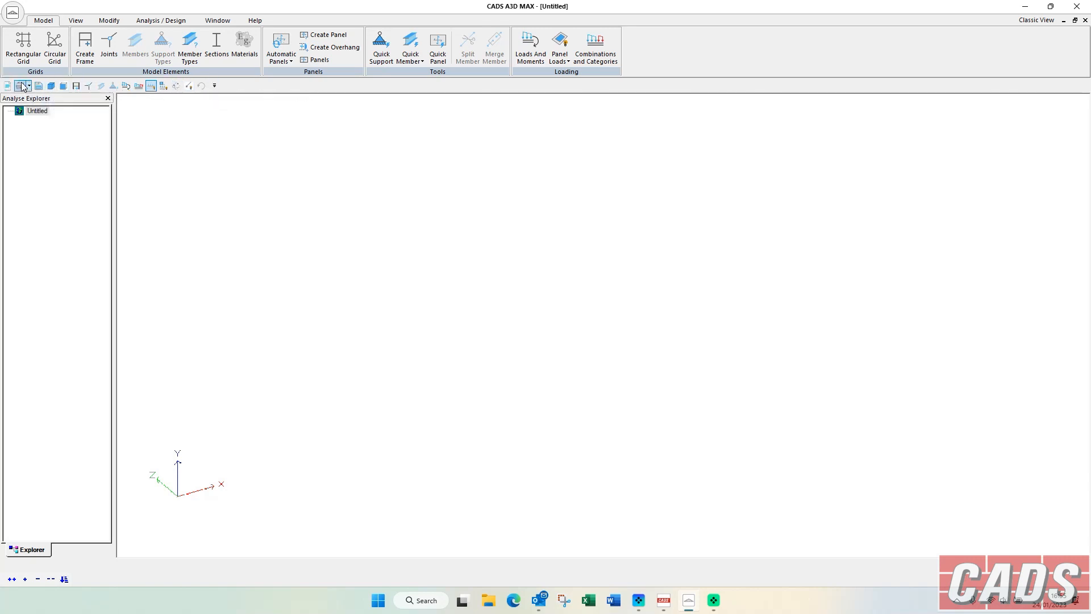
Browse the Model and View commands available for the quick access toolbar and cancel the customization.
{"action": "left_click", "coordinate": [214, 86]}
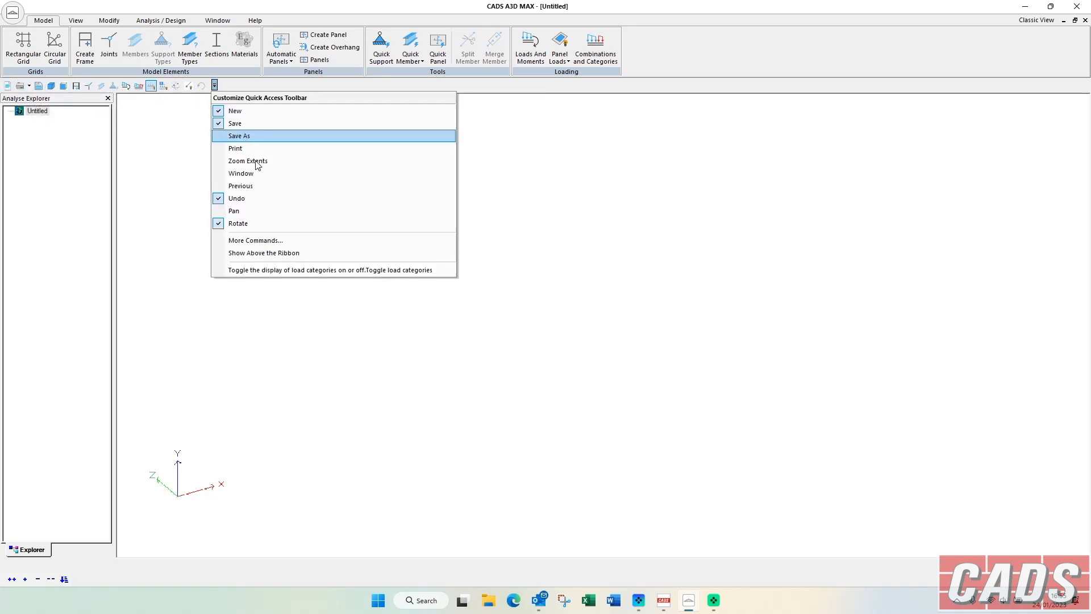
{"action": "left_click", "coordinate": [281, 239]}
{"action": "left_click", "coordinate": [399, 189]}
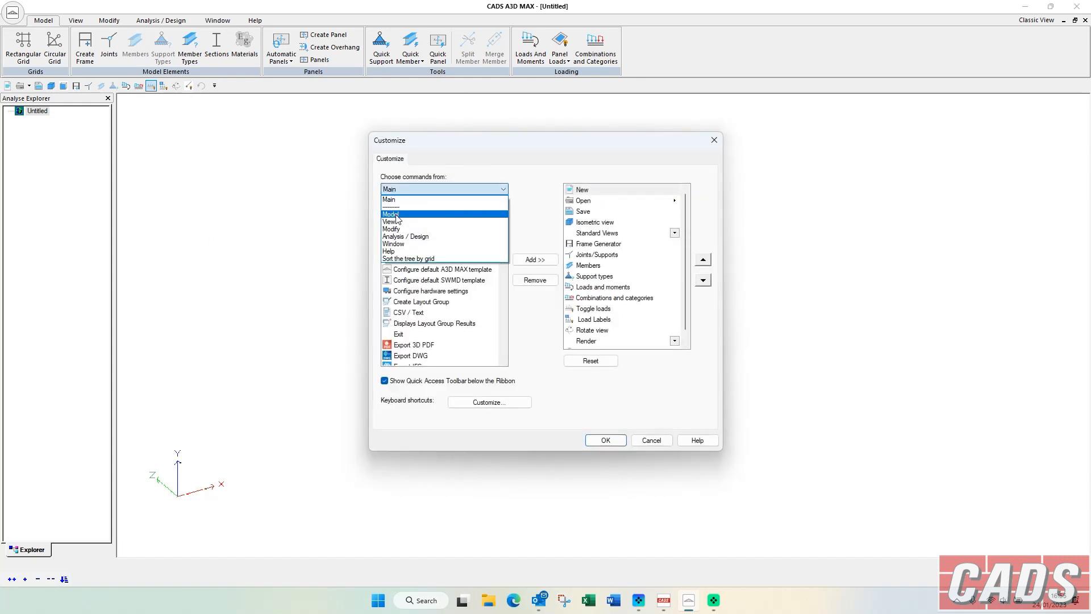
{"action": "left_click", "coordinate": [397, 214]}
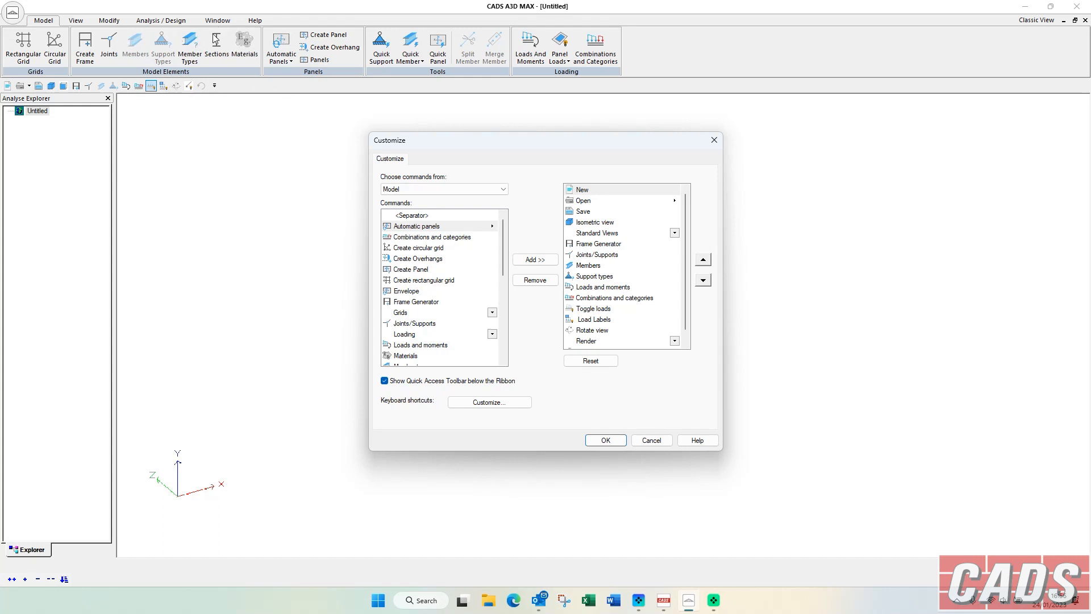
{"action": "left_click", "coordinate": [423, 271]}
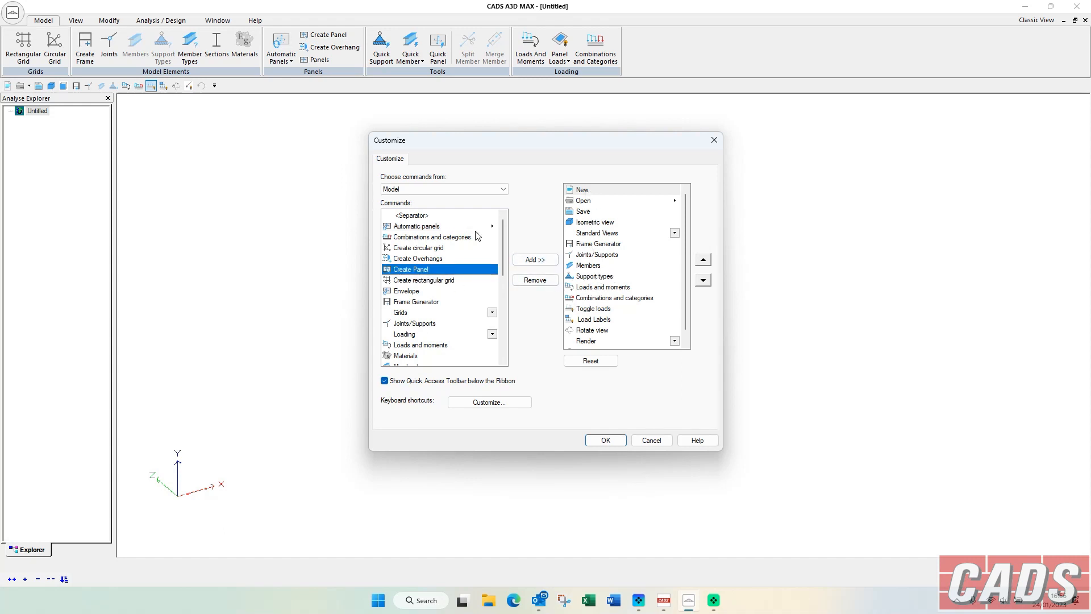
{"action": "left_click", "coordinate": [421, 190]}
{"action": "left_click", "coordinate": [489, 213]}
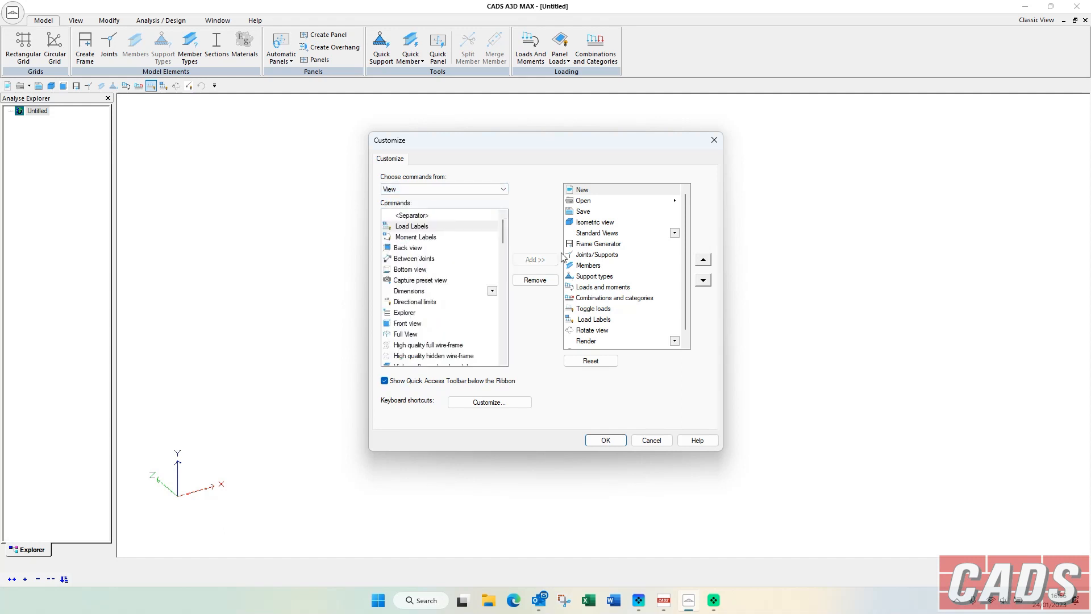
{"action": "left_click", "coordinate": [654, 441]}
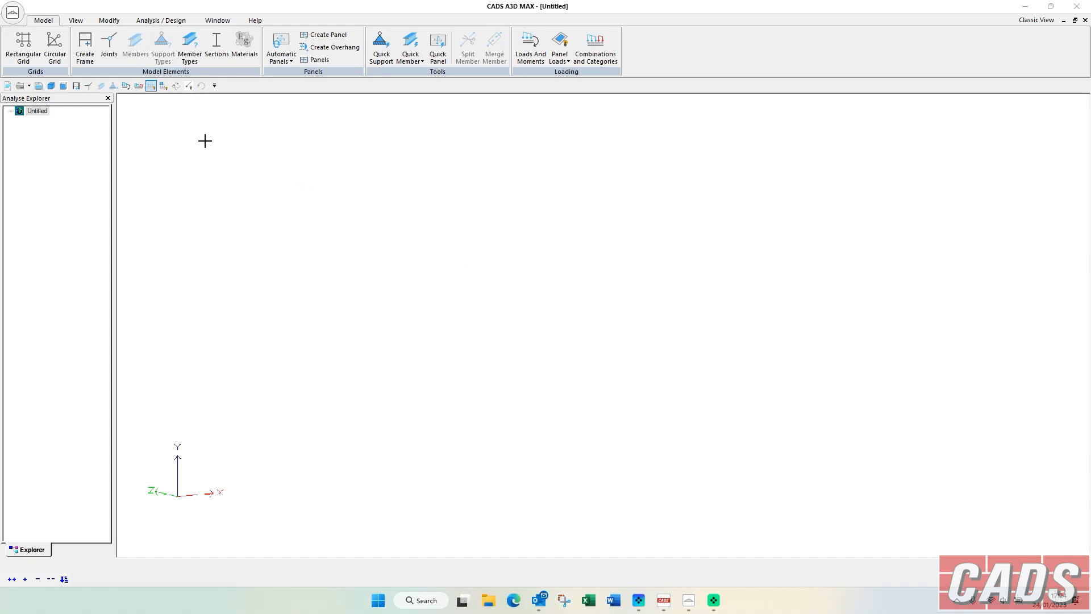
Add three joints with references 1, 2 and 3 in the Joint Editor.
{"action": "left_click", "coordinate": [109, 45]}
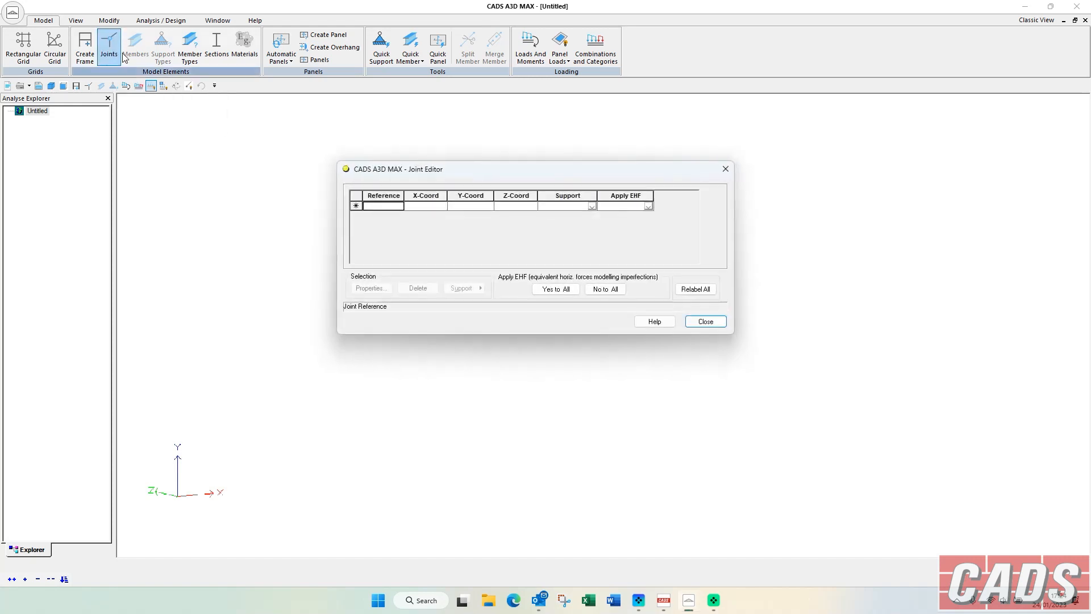
{"action": "left_click", "coordinate": [396, 207]}
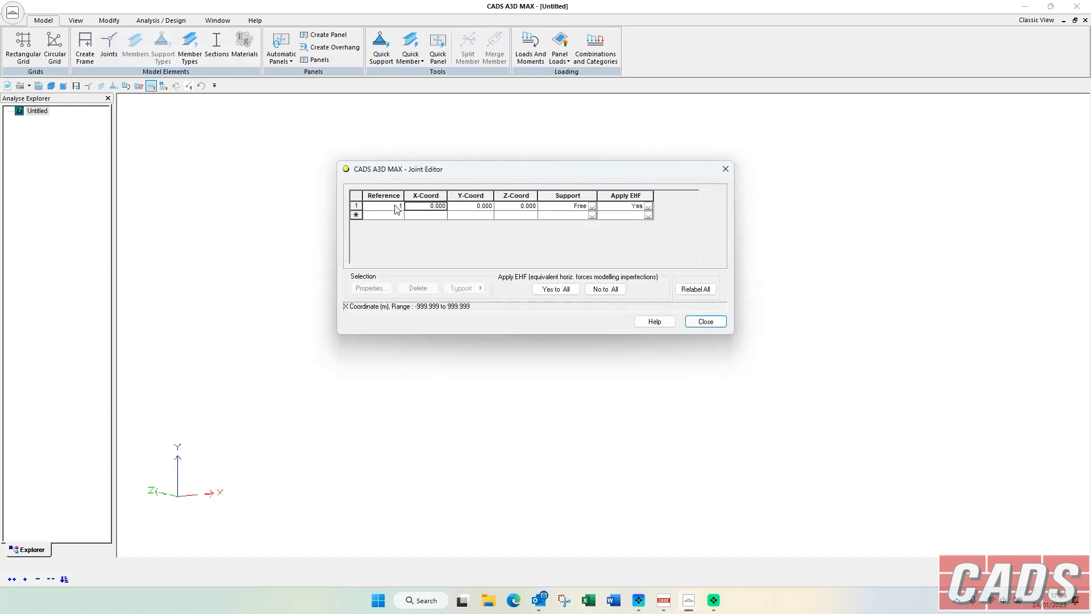
{"action": "left_click", "coordinate": [395, 214]}
{"action": "left_click", "coordinate": [396, 224]}
Set joint 2's X coordinate to 12 m and joint 3's Y coordinate to 12 m, and close the Joint Editor.
{"action": "left_click", "coordinate": [432, 215]}
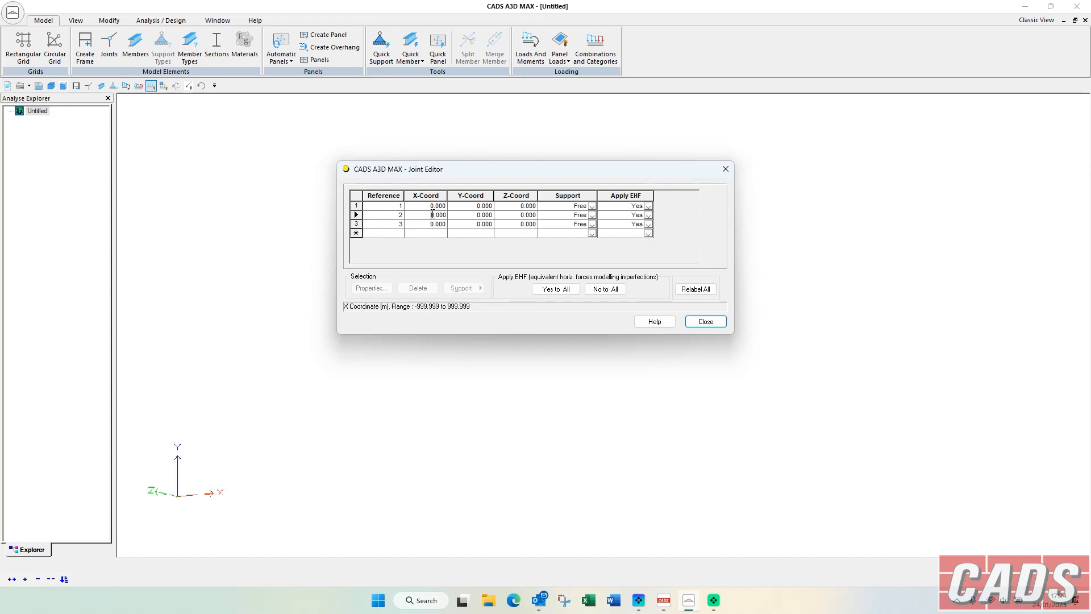
{"action": "double_click", "coordinate": [432, 214]}
{"action": "type", "text": "12"}
{"action": "key", "text": "Return"}
{"action": "left_click", "coordinate": [490, 225]}
{"action": "double_click", "coordinate": [490, 224]}
{"action": "type", "text": "12"}
{"action": "key", "text": "Return"}
{"action": "left_click", "coordinate": [529, 206]}
{"action": "left_click", "coordinate": [704, 322]}
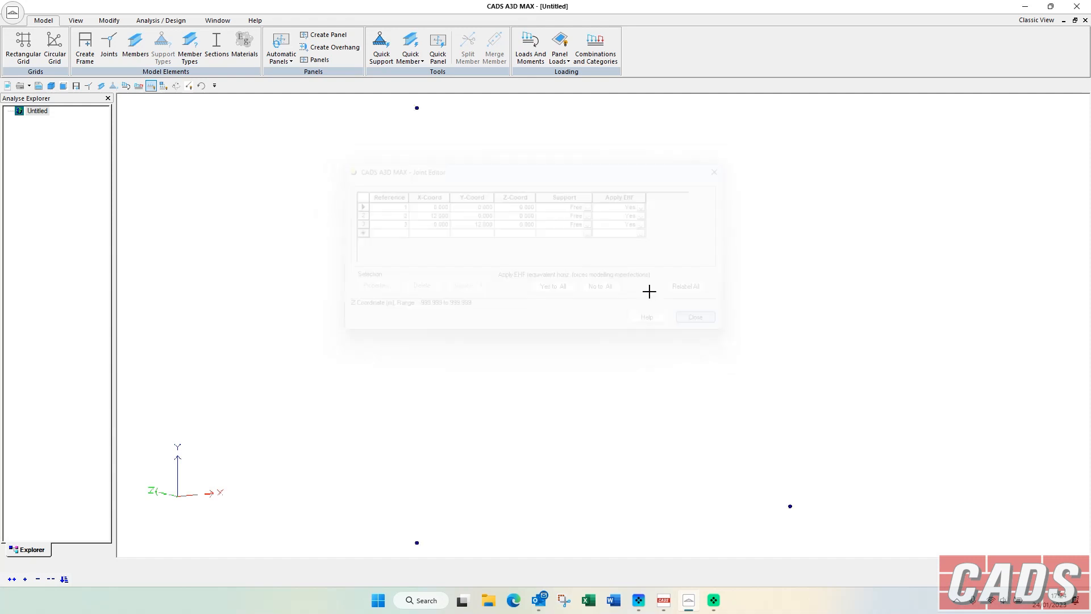
Turn on the joint reference labels with all three joints in view.
{"action": "left_click", "coordinate": [75, 21]}
{"action": "left_click", "coordinate": [629, 36]}
{"action": "scroll", "coordinate": [607, 147], "scroll_direction": "down", "scroll_amount": 1}
{"action": "middle_click_drag", "start_coordinate": [606, 153], "coordinate": [567, 154]}
{"action": "left_click", "coordinate": [632, 36]}
{"action": "left_click", "coordinate": [632, 36]}
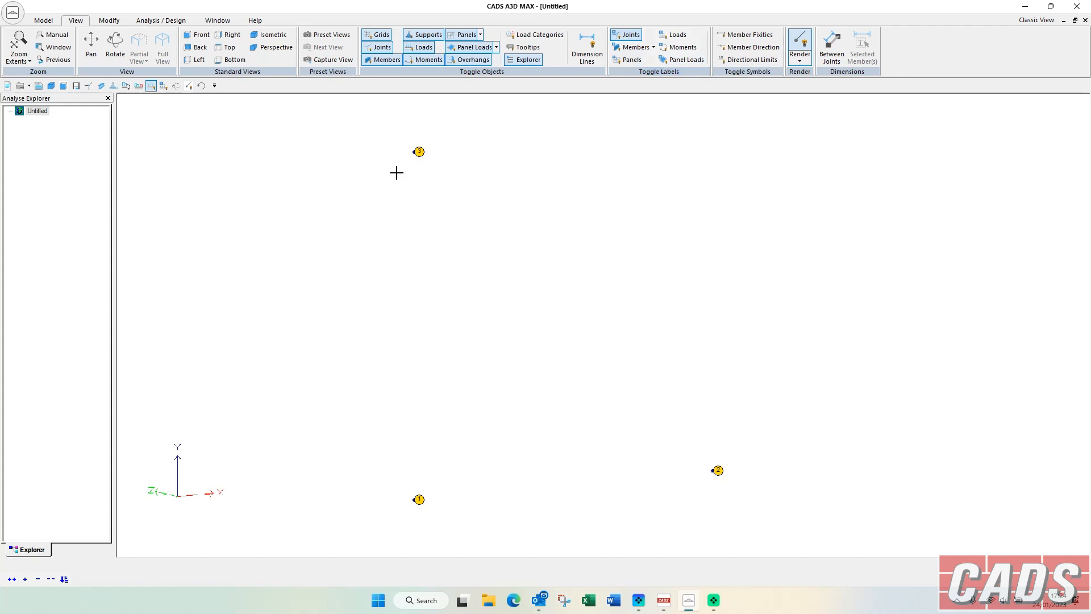
Draw quick members from joint 3 to 2 to 1 using 305x165 UKB40 with fixed ends, left handing and both-axes P-Delta.
{"action": "left_click", "coordinate": [46, 22]}
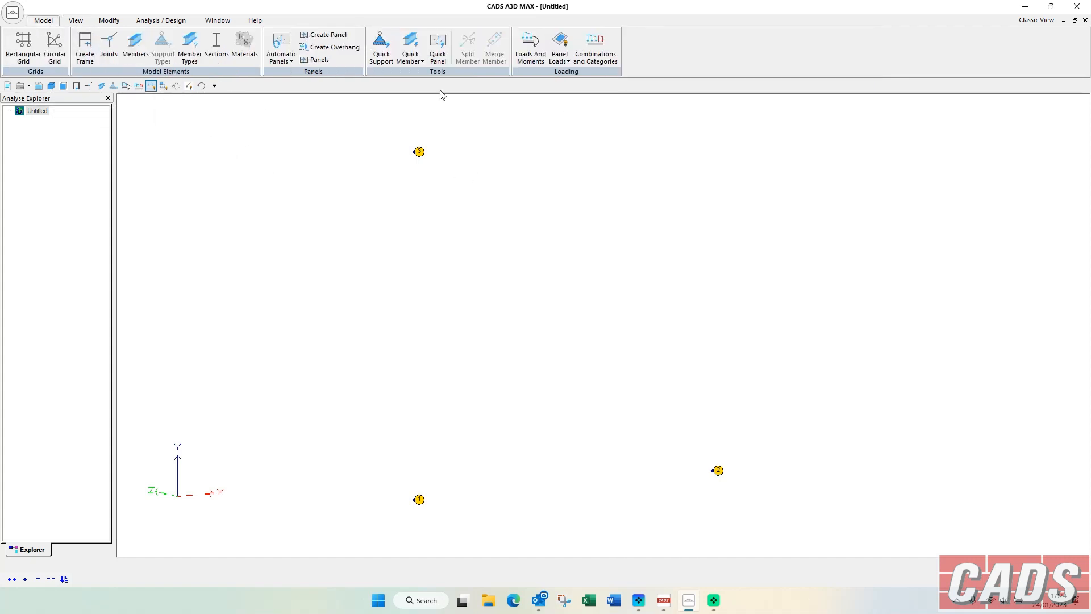
{"action": "left_click", "coordinate": [396, 54]}
{"action": "left_click", "coordinate": [540, 244]}
{"action": "left_click", "coordinate": [546, 253]}
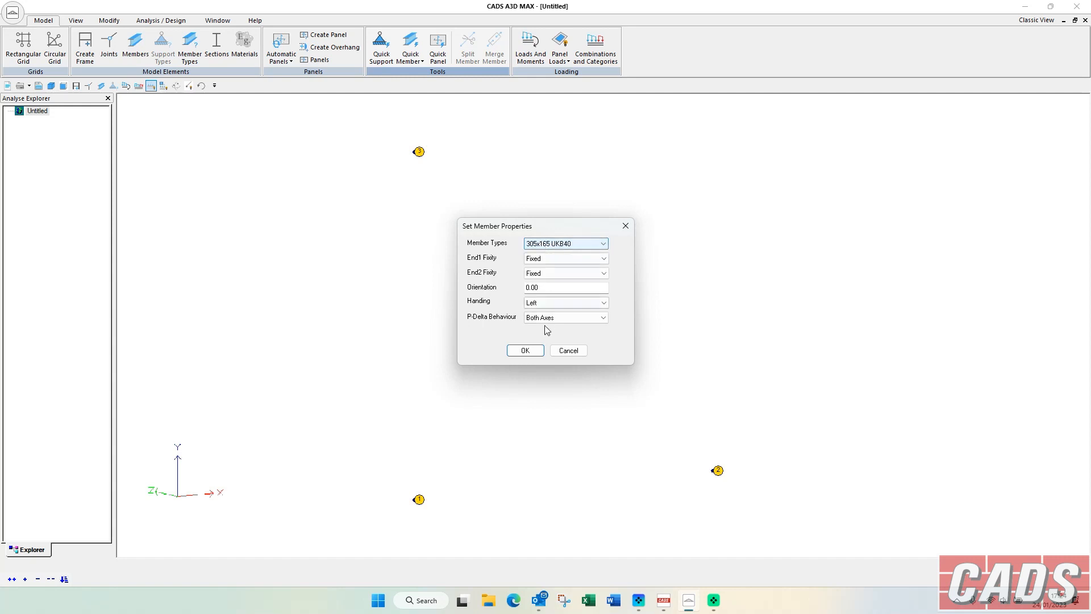
{"action": "left_click", "coordinate": [525, 350]}
{"action": "left_click", "coordinate": [418, 152]}
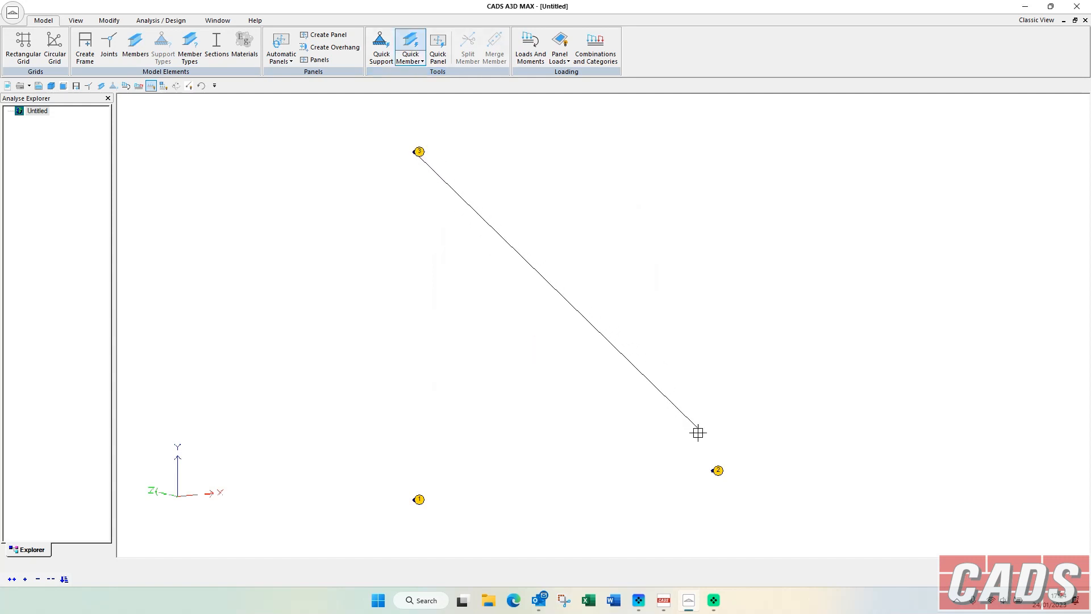
{"action": "left_click", "coordinate": [717, 470]}
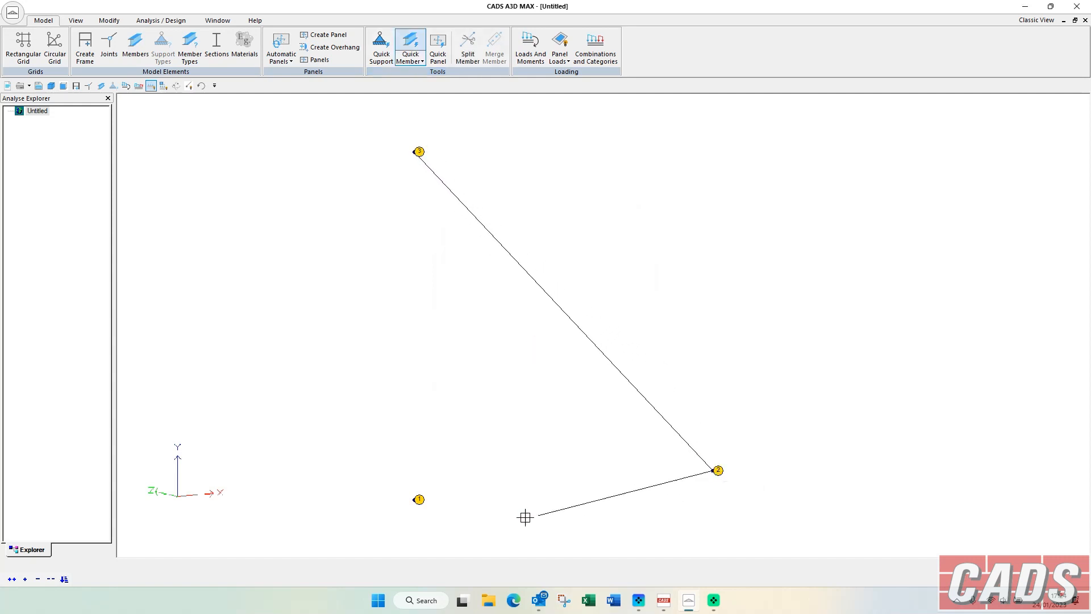
{"action": "left_click", "coordinate": [418, 499]}
{"action": "right_click", "coordinate": [421, 364]}
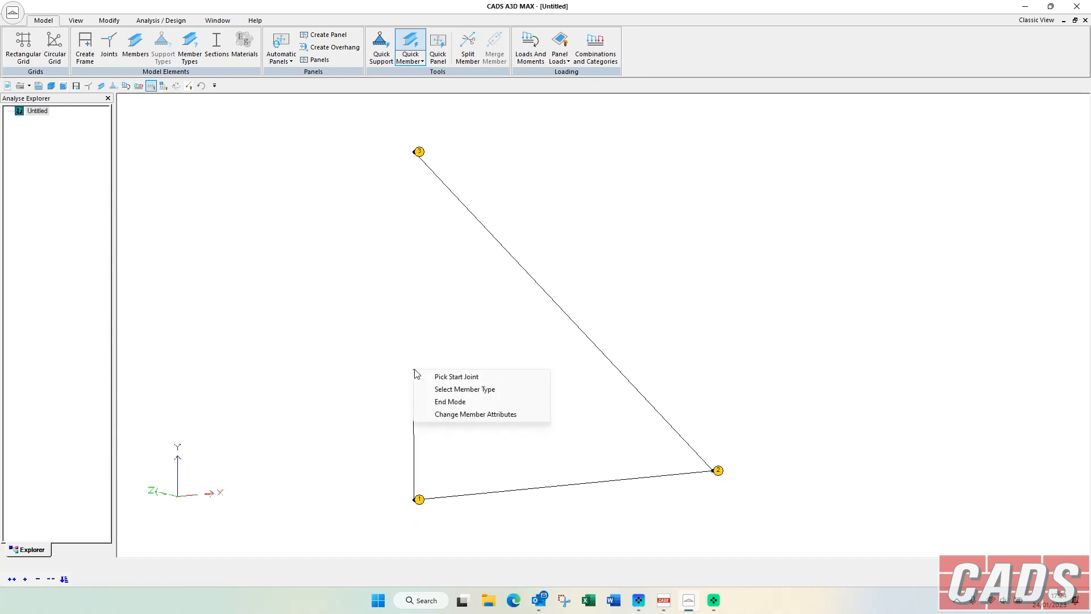
{"action": "left_click", "coordinate": [455, 403]}
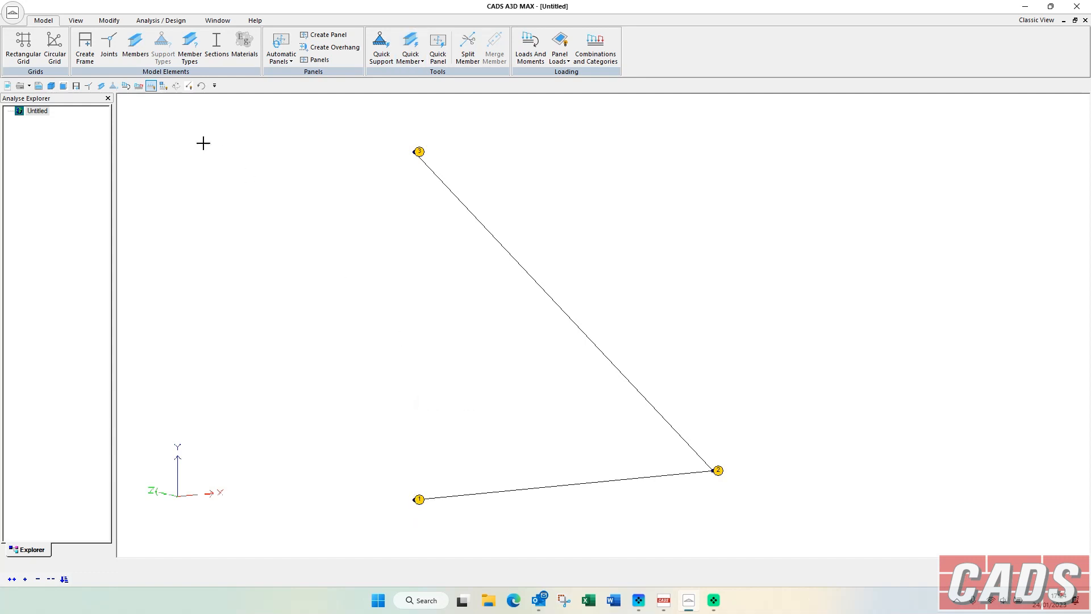
Render the members as solid sections and review their ends, fixities and types in the Member Editor.
{"action": "left_click", "coordinate": [188, 85]}
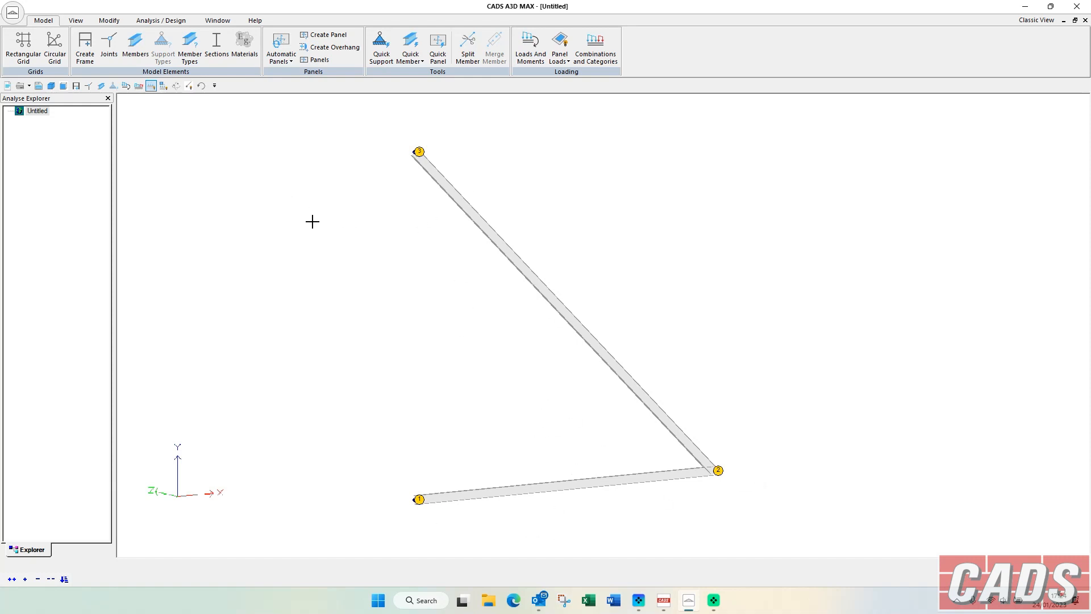
{"action": "left_click", "coordinate": [132, 49]}
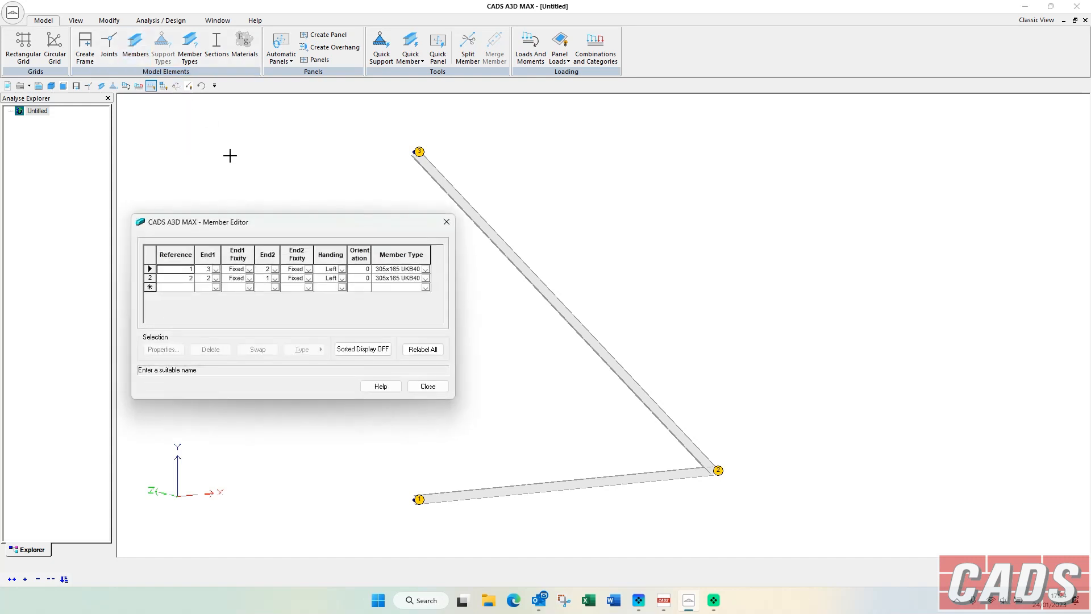
{"action": "left_click_drag", "start_coordinate": [274, 227], "coordinate": [274, 243]}
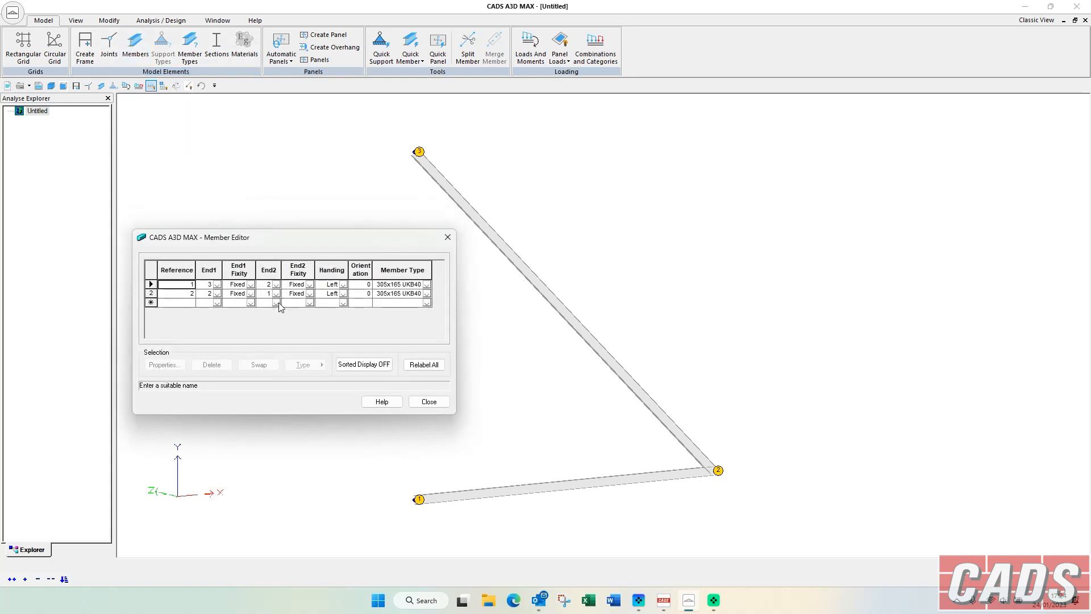
{"action": "left_click", "coordinate": [448, 237]}
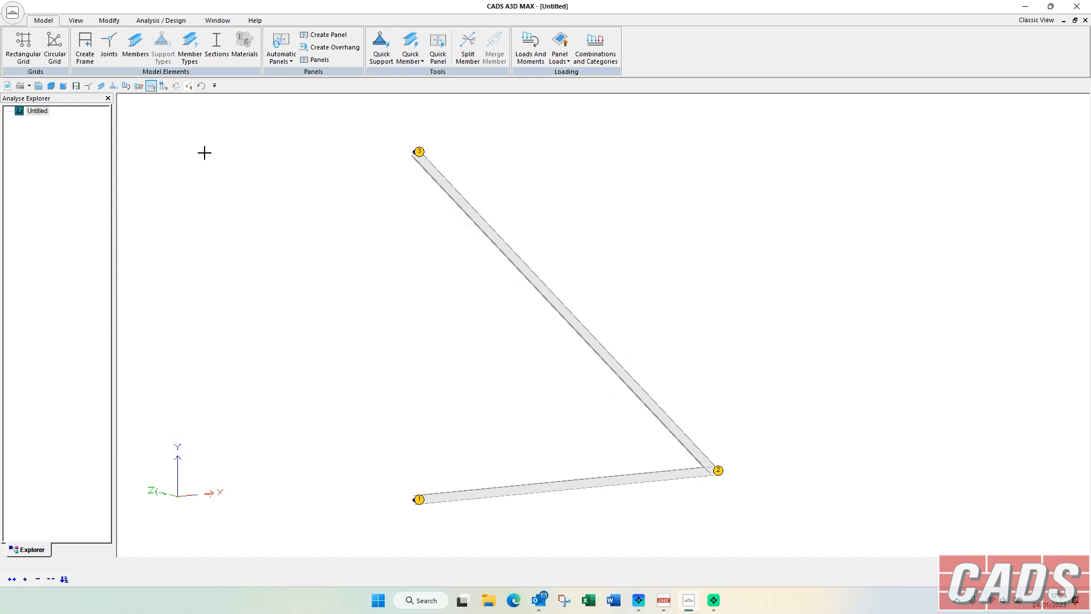
Toggle the member labels on and off, and hide the joint labels.
{"action": "left_click", "coordinate": [76, 20]}
{"action": "left_click", "coordinate": [635, 48]}
{"action": "left_click", "coordinate": [634, 48]}
{"action": "left_click", "coordinate": [629, 35]}
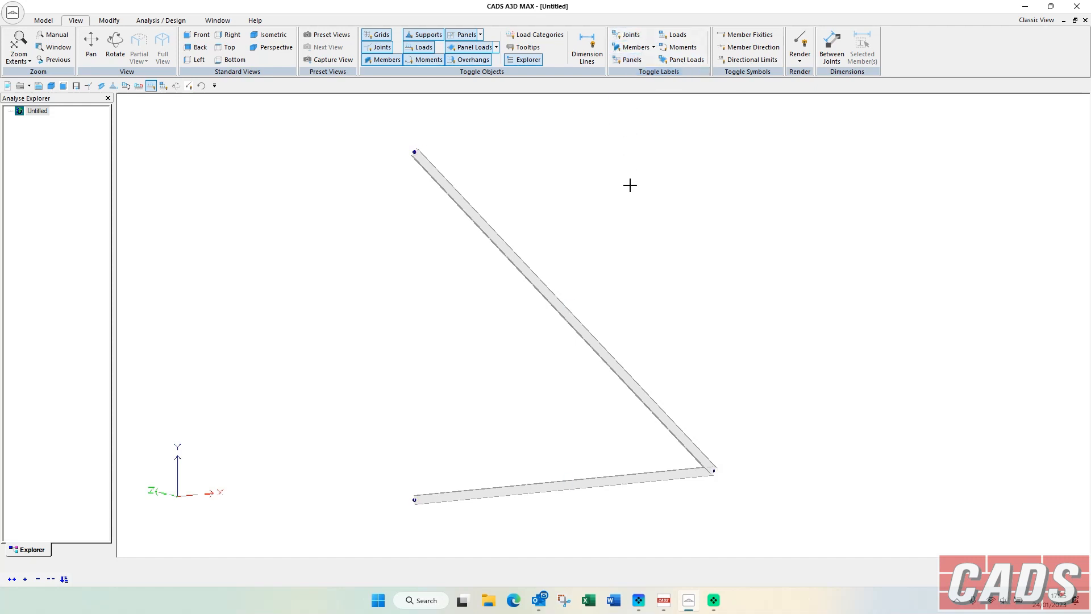
Open the attributes of the diagonal member between joints 3 and 2 and set its member type to RC-RS 350x350.
{"action": "scroll", "coordinate": [630, 185], "scroll_direction": "down", "scroll_amount": 1}
{"action": "scroll", "coordinate": [427, 172], "scroll_direction": "up", "scroll_amount": 2}
{"action": "middle_click_drag", "start_coordinate": [428, 172], "coordinate": [441, 213]}
{"action": "scroll", "coordinate": [364, 151], "scroll_direction": "up", "scroll_amount": 2}
{"action": "middle_click_drag", "start_coordinate": [368, 158], "coordinate": [533, 335]}
{"action": "scroll", "coordinate": [531, 333], "scroll_direction": "up", "scroll_amount": 1}
{"action": "left_click", "coordinate": [492, 296]}
{"action": "right_click", "coordinate": [492, 296]}
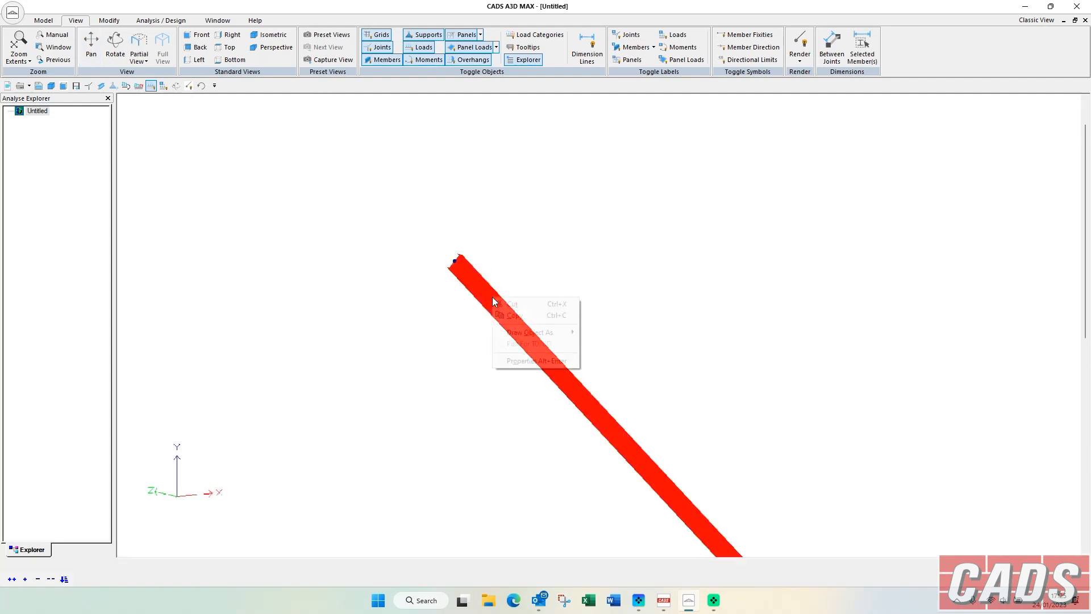
{"action": "left_click", "coordinate": [537, 359]}
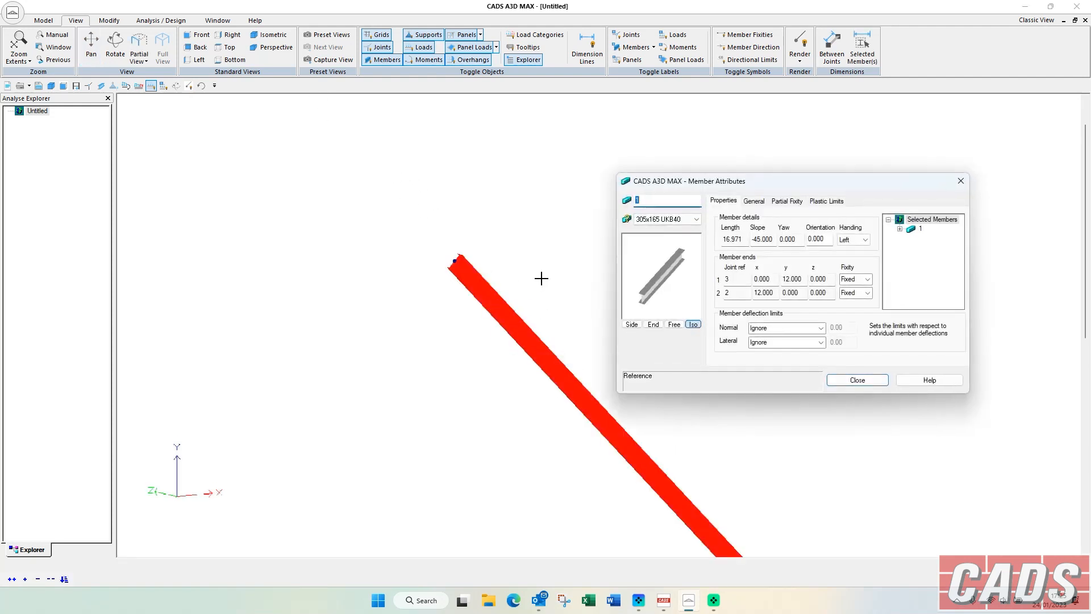
{"action": "left_click", "coordinate": [666, 219]}
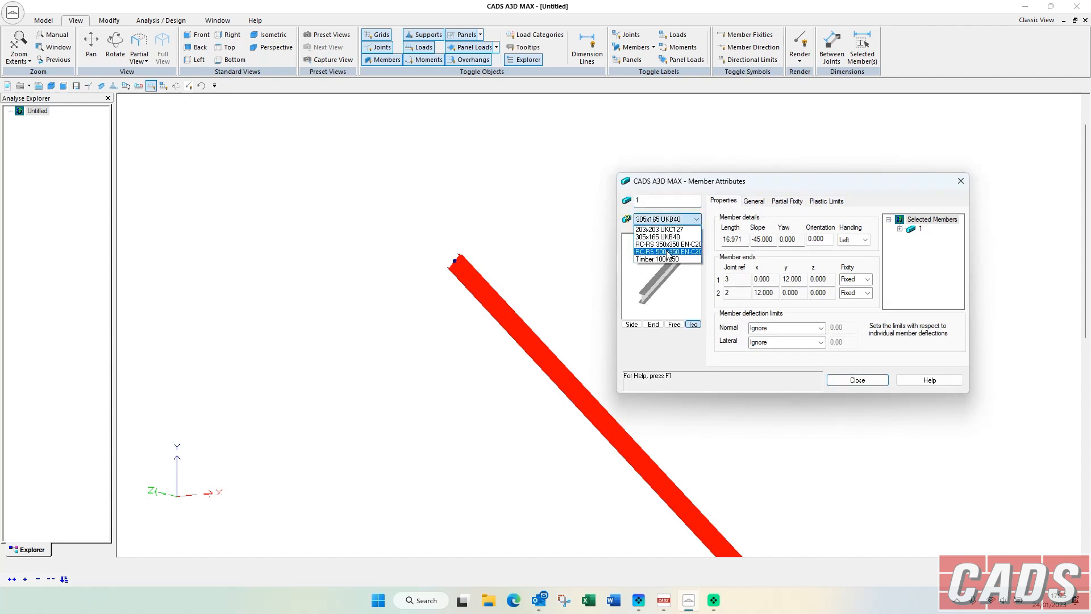
{"action": "left_click", "coordinate": [665, 245]}
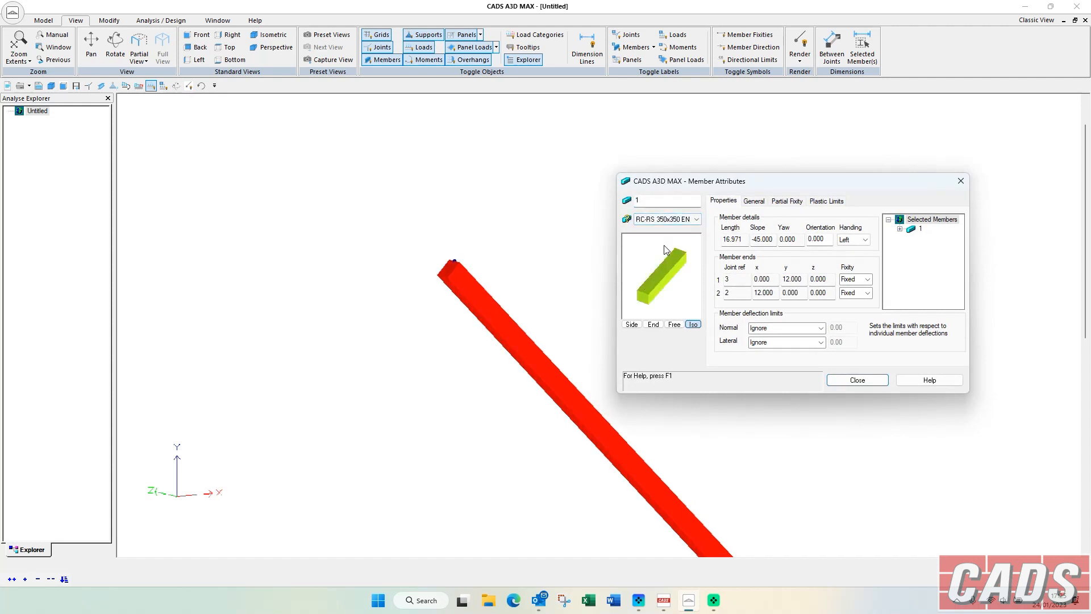
Try Timber 100x250 as the diagonal member's type, and change it to RC-RS 500x350.
{"action": "left_click", "coordinate": [643, 220]}
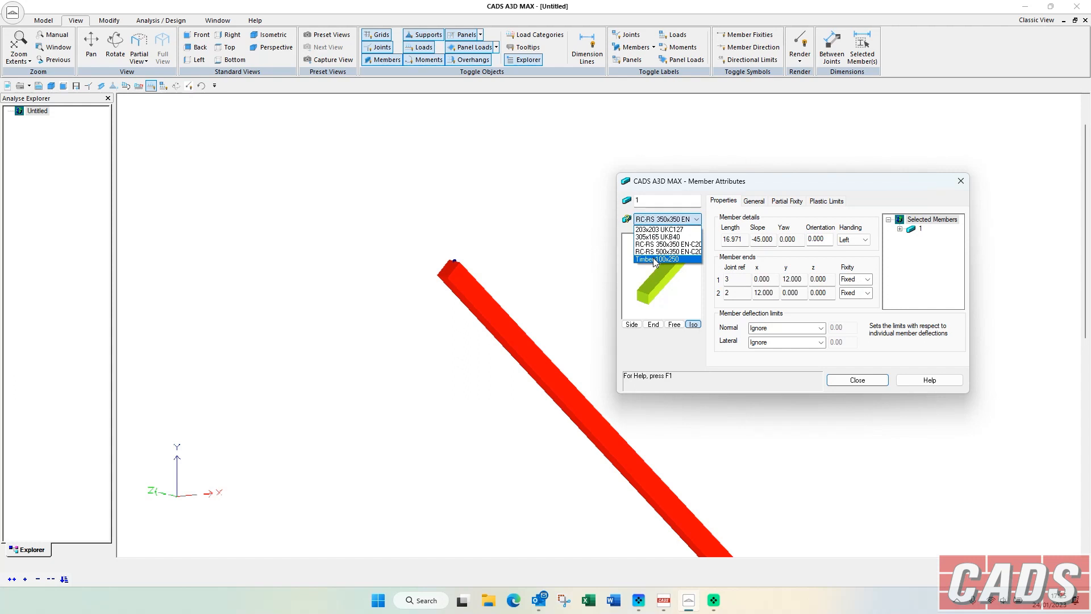
{"action": "left_click", "coordinate": [656, 262]}
{"action": "left_click", "coordinate": [658, 224]}
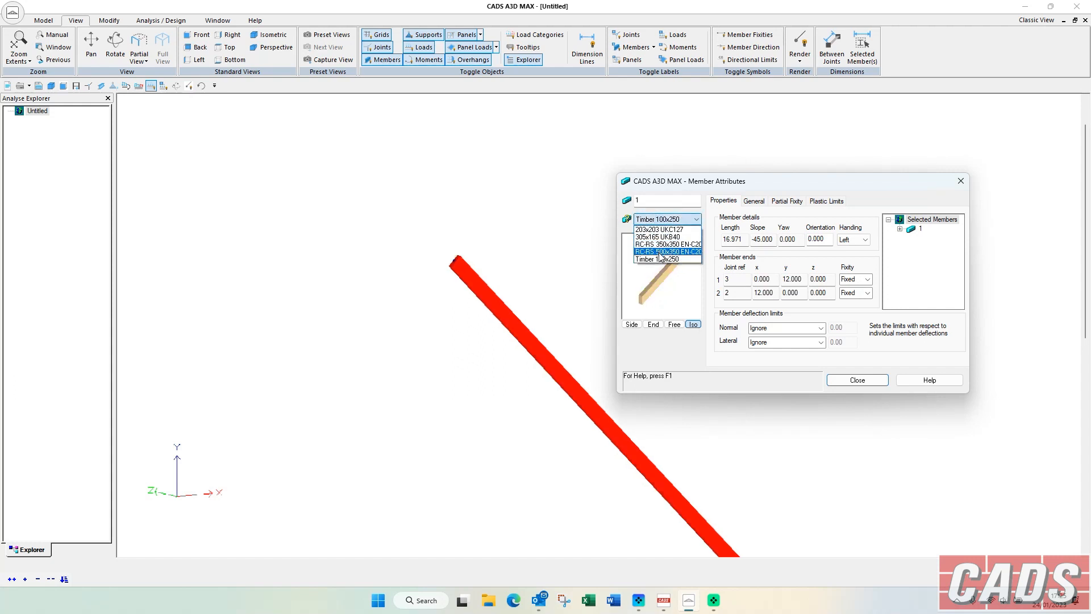
{"action": "left_click", "coordinate": [661, 258]}
Set the diagonal member's orientation to 45 degrees in its general attributes.
{"action": "left_click", "coordinate": [756, 201]}
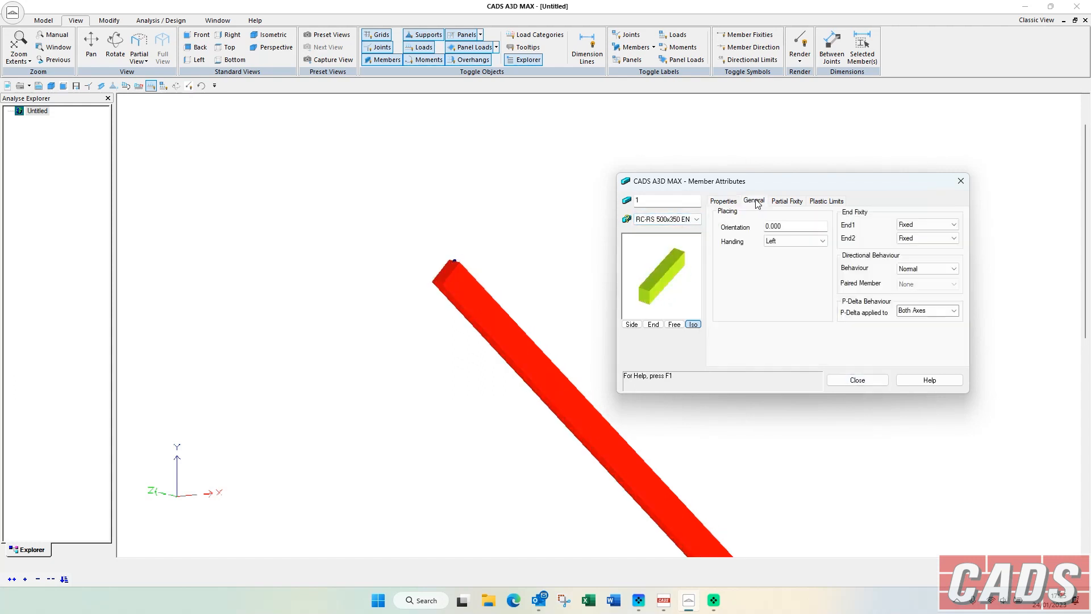
{"action": "double_click", "coordinate": [778, 225]}
{"action": "type", "text": "45"}
{"action": "key", "text": "Tab"}
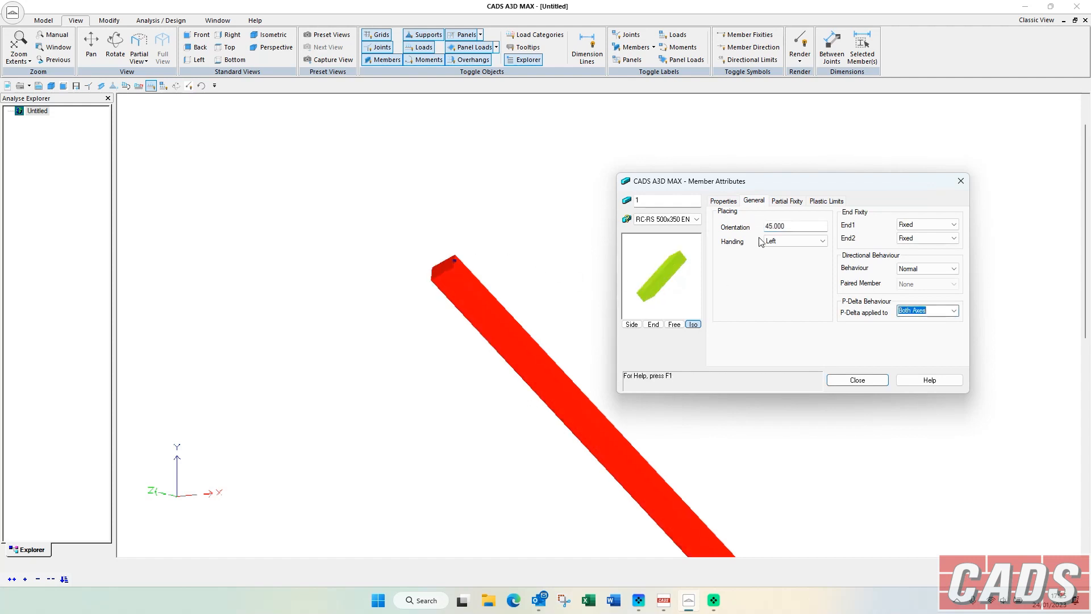
Set the diagonal member's end 1 fixity to Partial, defined as a proportion of member stiffness.
{"action": "left_click", "coordinate": [786, 202]}
{"action": "left_click", "coordinate": [807, 223]}
{"action": "left_click", "coordinate": [805, 255]}
{"action": "left_click", "coordinate": [738, 246]}
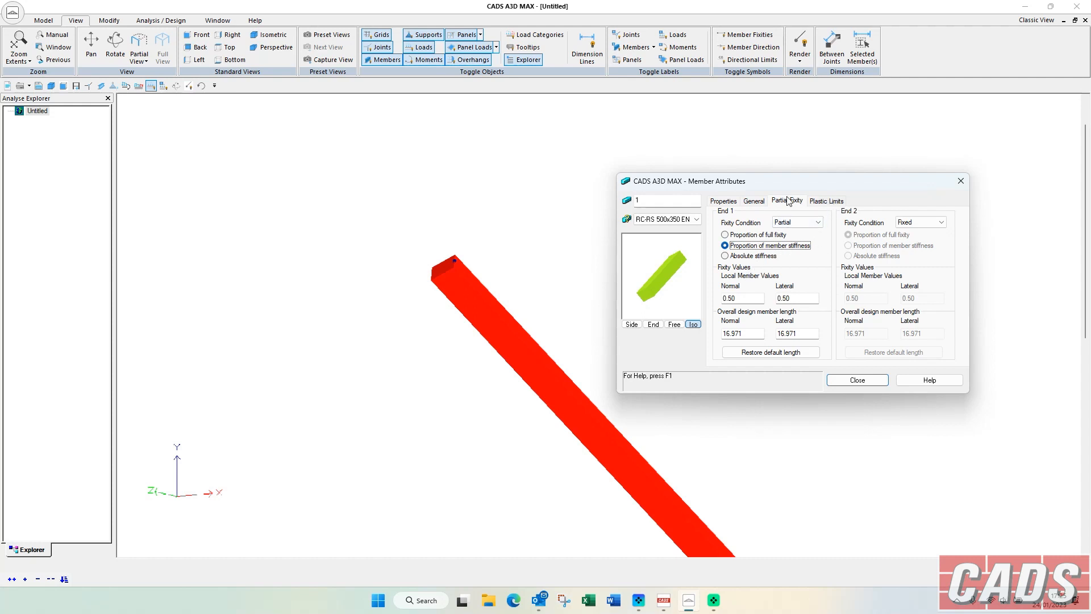
Review the member's directional behaviour and end fixity options, keep the behaviour Normal, and close the member attributes.
{"action": "left_click", "coordinate": [754, 201]}
{"action": "left_click", "coordinate": [907, 269]}
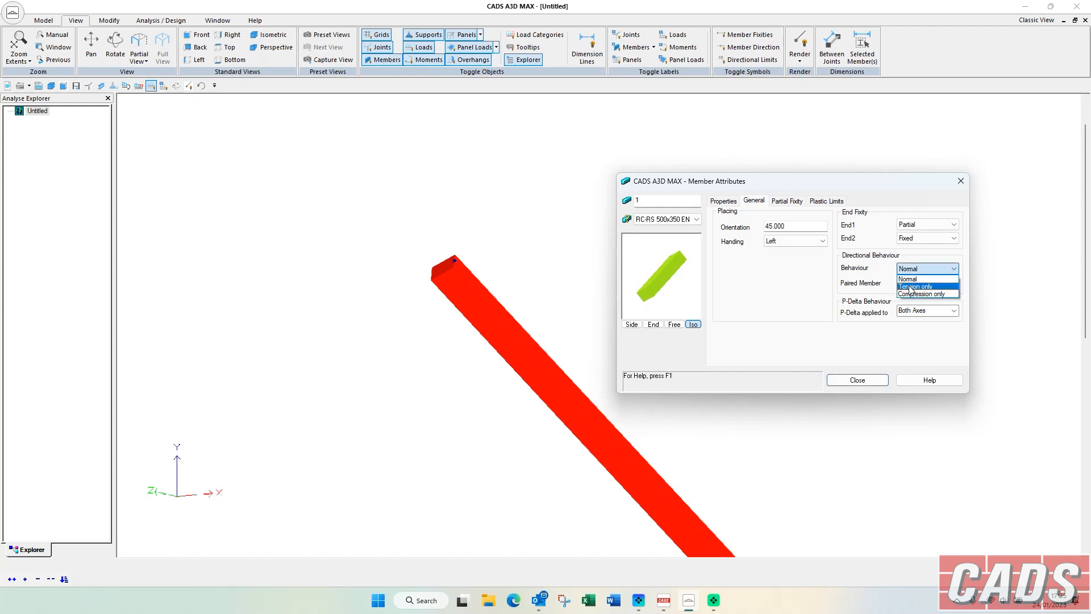
{"action": "left_click", "coordinate": [909, 279]}
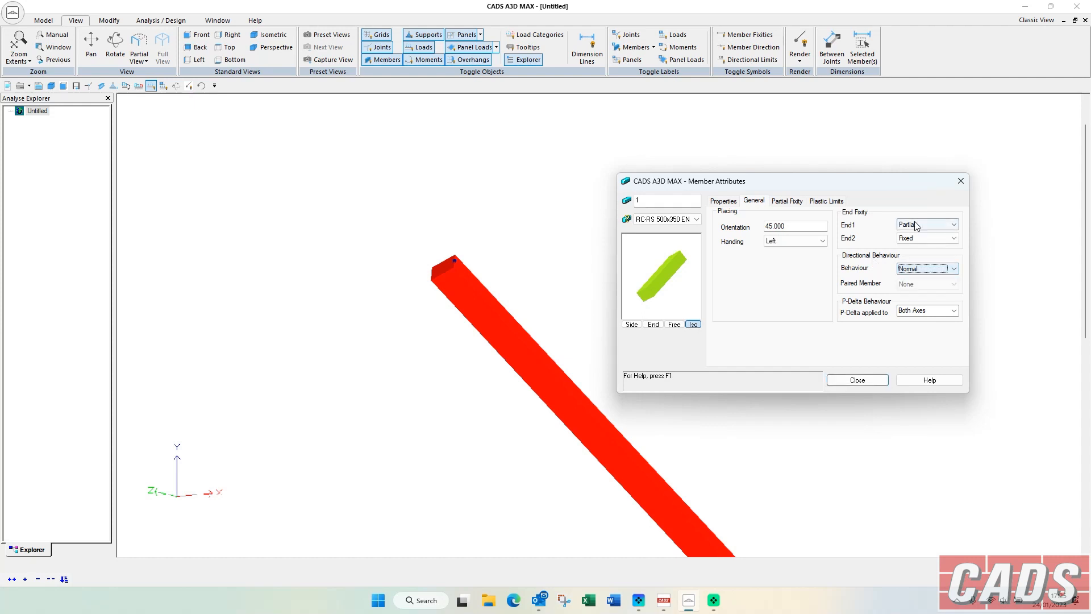
{"action": "left_click", "coordinate": [915, 224]}
{"action": "left_click", "coordinate": [918, 234]}
{"action": "left_click", "coordinate": [913, 237]}
{"action": "left_click", "coordinate": [914, 237]}
{"action": "left_click", "coordinate": [910, 224]}
{"action": "left_click", "coordinate": [910, 223]}
{"action": "left_click", "coordinate": [914, 238]}
{"action": "left_click", "coordinate": [913, 238]}
{"action": "left_click", "coordinate": [860, 380]}
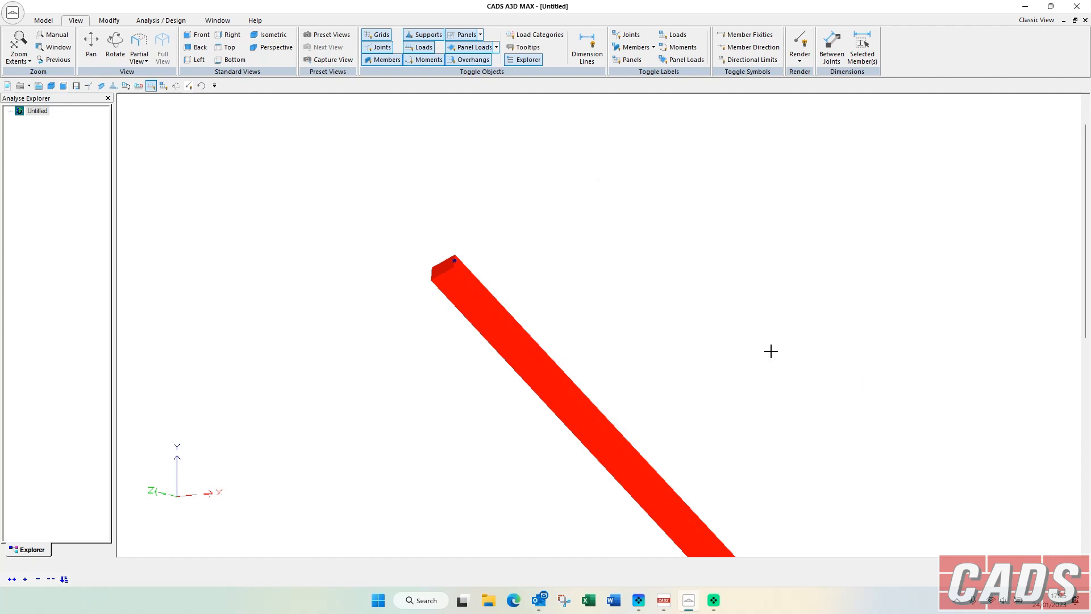
Select the whole structure and delete its members and joints.
{"action": "scroll", "coordinate": [509, 193], "scroll_direction": "down", "scroll_amount": 5}
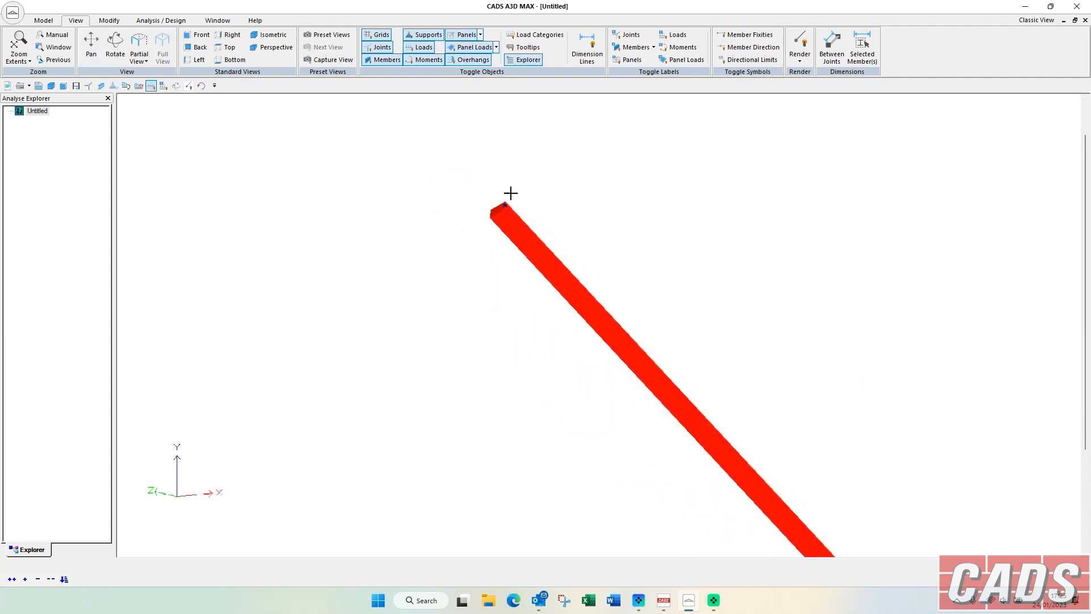
{"action": "left_click", "coordinate": [479, 165]}
{"action": "left_click_drag", "start_coordinate": [459, 181], "coordinate": [762, 521]}
{"action": "key", "text": "Delete"}
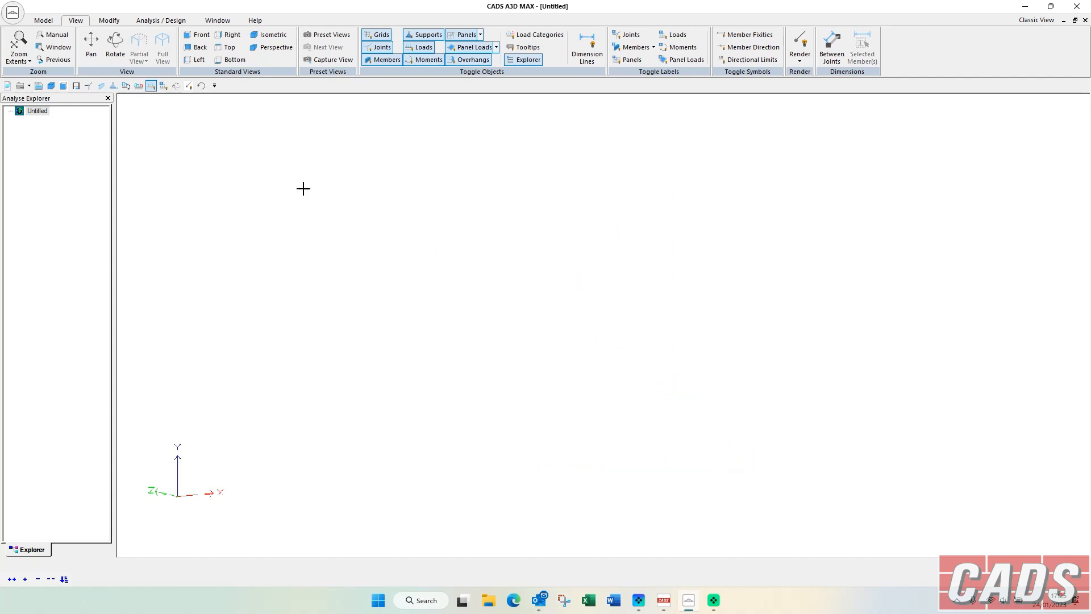
Start a rectangular grid in the XZ plane and set the X-direction spacing of grid line B to 6 m.
{"action": "left_click", "coordinate": [43, 23]}
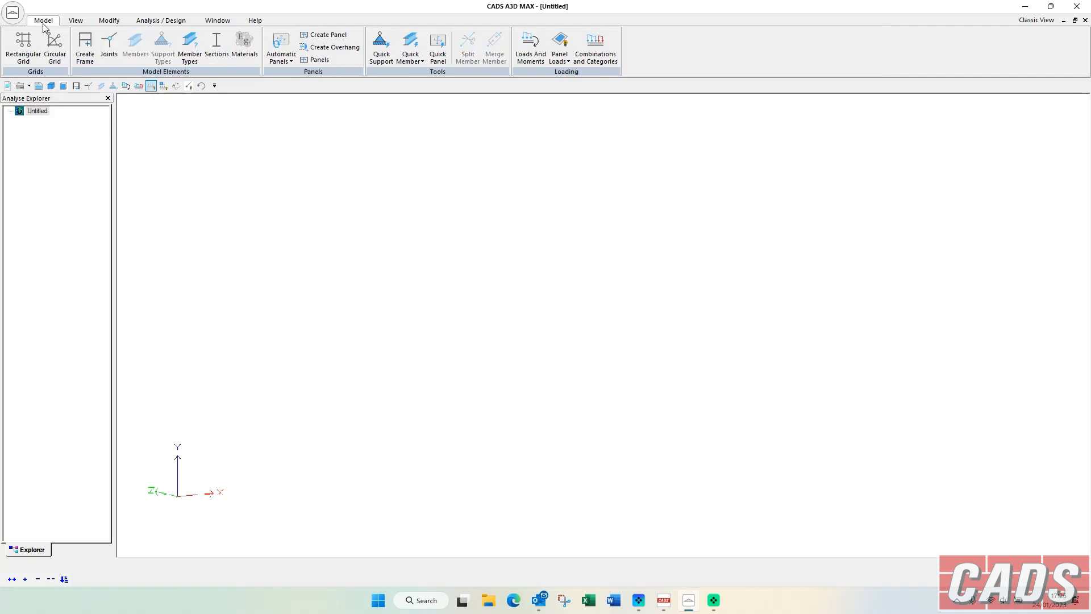
{"action": "left_click", "coordinate": [21, 53]}
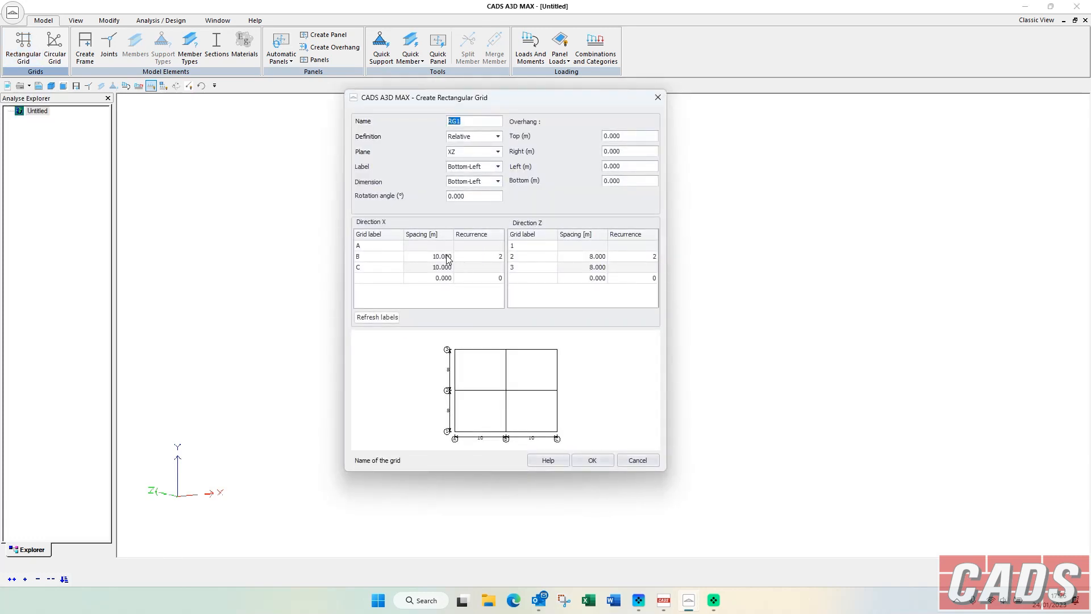
{"action": "left_click", "coordinate": [448, 256]}
{"action": "left_click", "coordinate": [447, 255]}
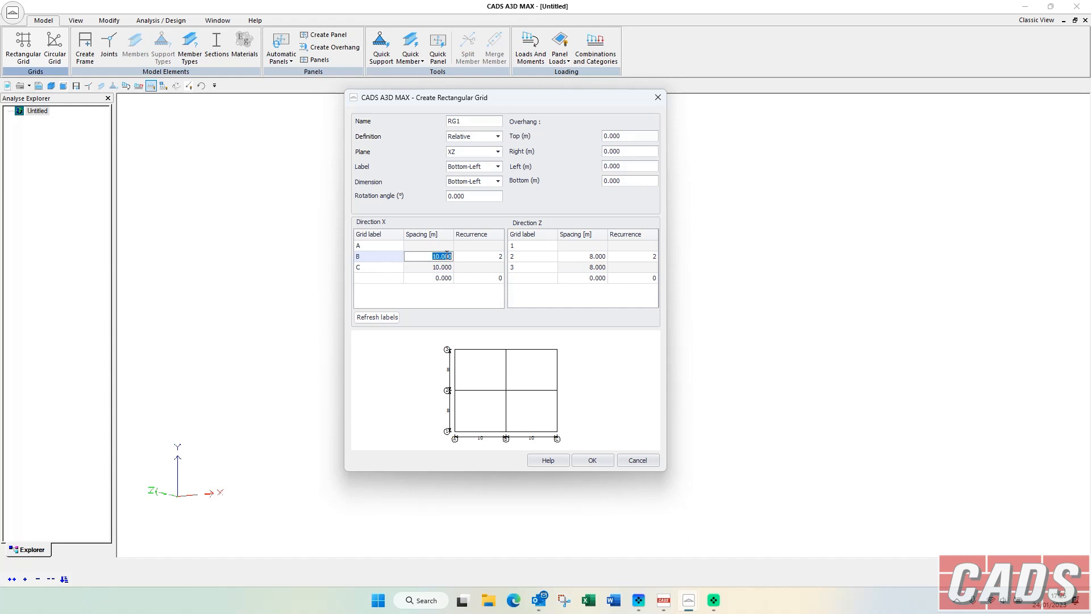
{"action": "type", "text": "6"}
{"action": "key", "text": "Tab"}
Add another X-direction grid line with a spacing of 7 m and a recurrence of 1.
{"action": "left_click", "coordinate": [448, 278]}
{"action": "left_click", "coordinate": [449, 278]}
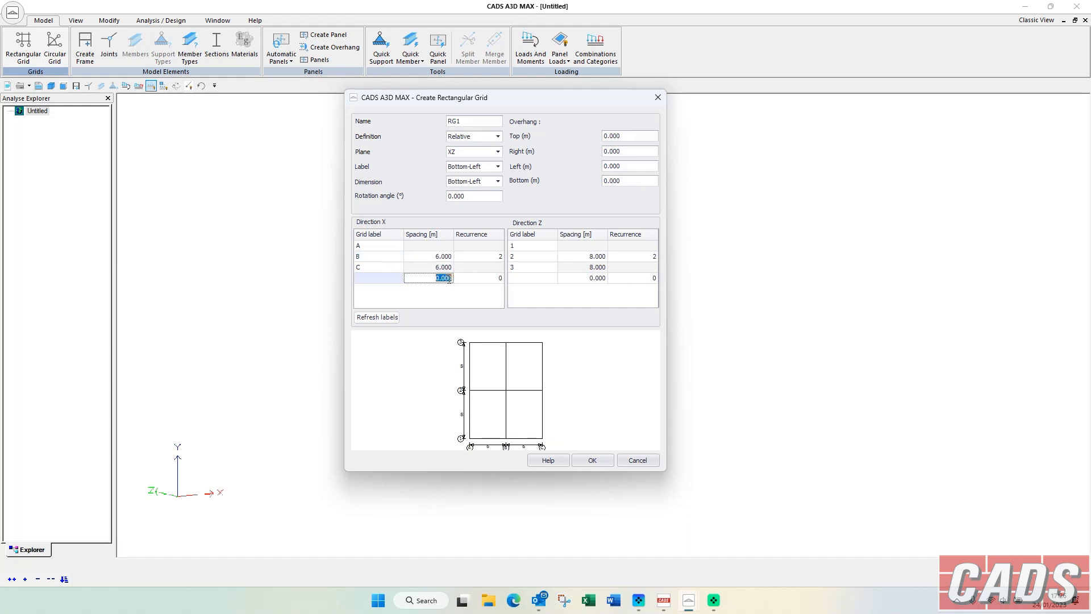
{"action": "type", "text": "7"}
{"action": "key", "text": "Tab"}
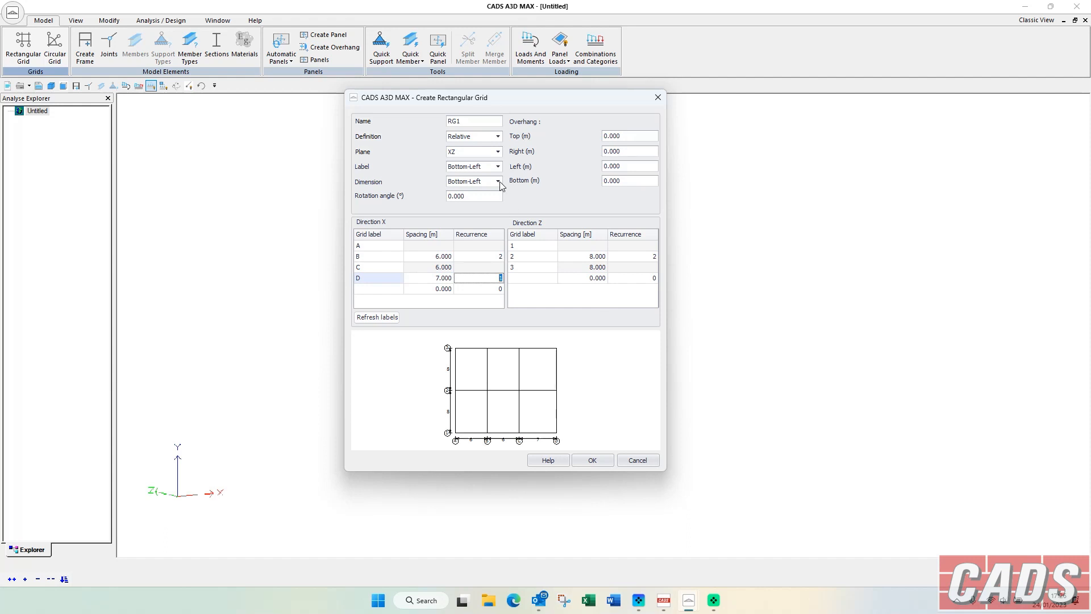
Review the grid's definition, plane and label position options, and create the rectangular grid RG1.
{"action": "left_click", "coordinate": [498, 137]}
{"action": "left_click", "coordinate": [498, 136]}
{"action": "left_click", "coordinate": [498, 152]}
{"action": "left_click", "coordinate": [498, 153]}
{"action": "left_click", "coordinate": [499, 167]}
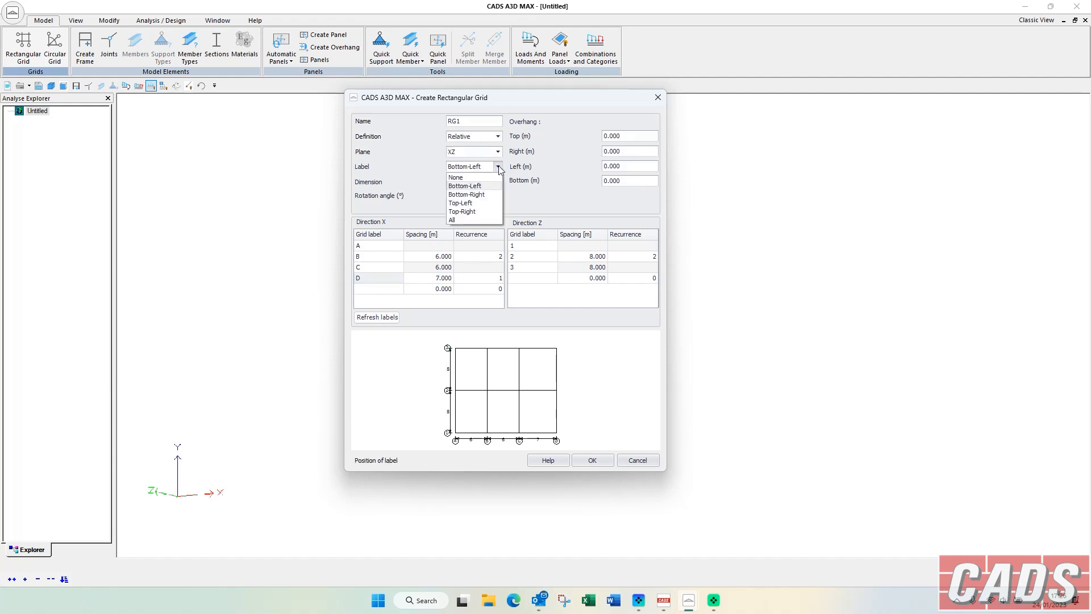
{"action": "left_click", "coordinate": [498, 167]}
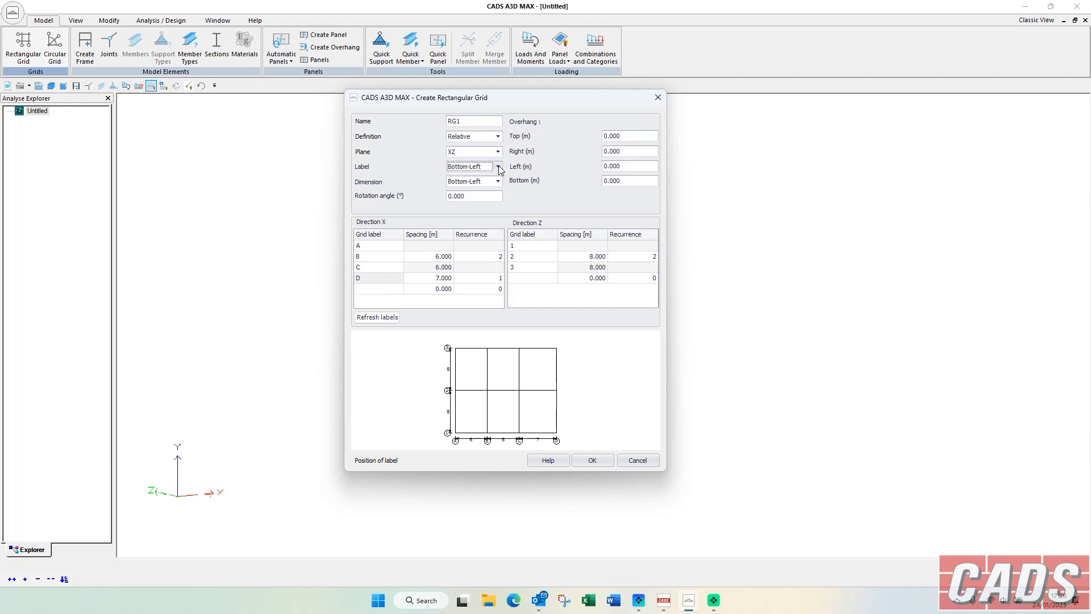
{"action": "left_click", "coordinate": [591, 462]}
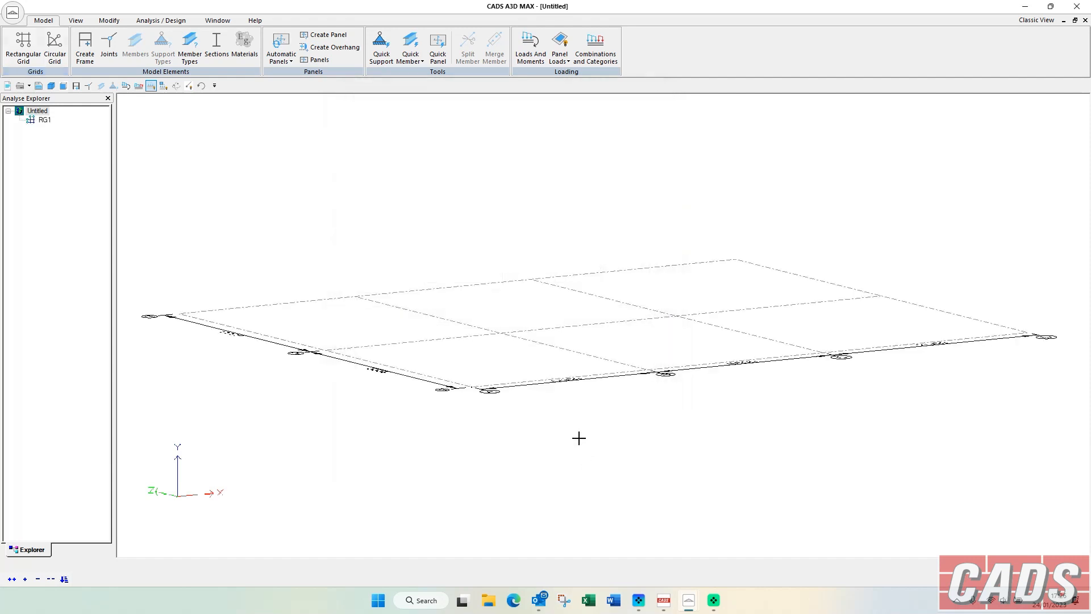
{"action": "left_click_drag", "start_coordinate": [418, 230], "coordinate": [400, 244]}
{"action": "middle_click_drag", "start_coordinate": [400, 244], "coordinate": [401, 244]}
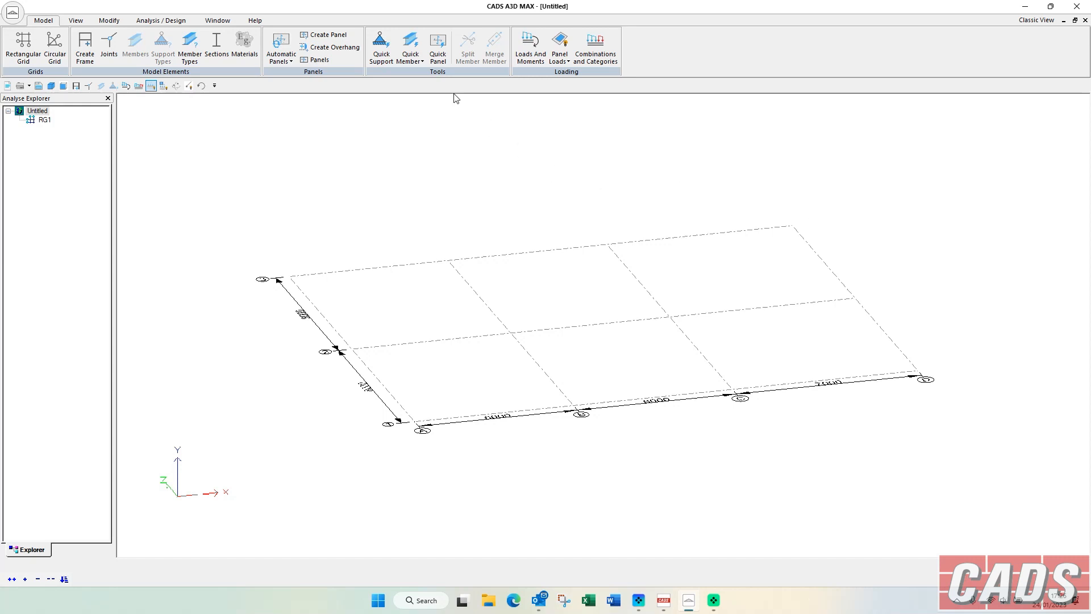
Place two vertical 203x203 UKC127 members, 4 m long with fixed ends, where grid line B meets grid lines 3 and 1.
{"action": "left_click", "coordinate": [410, 56]}
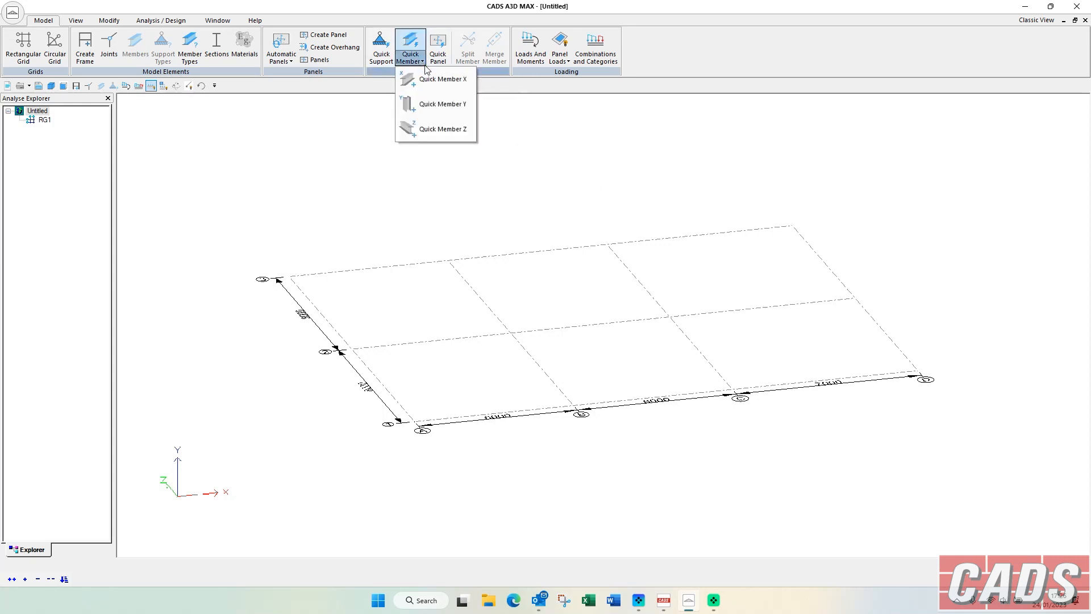
{"action": "left_click", "coordinate": [438, 104]}
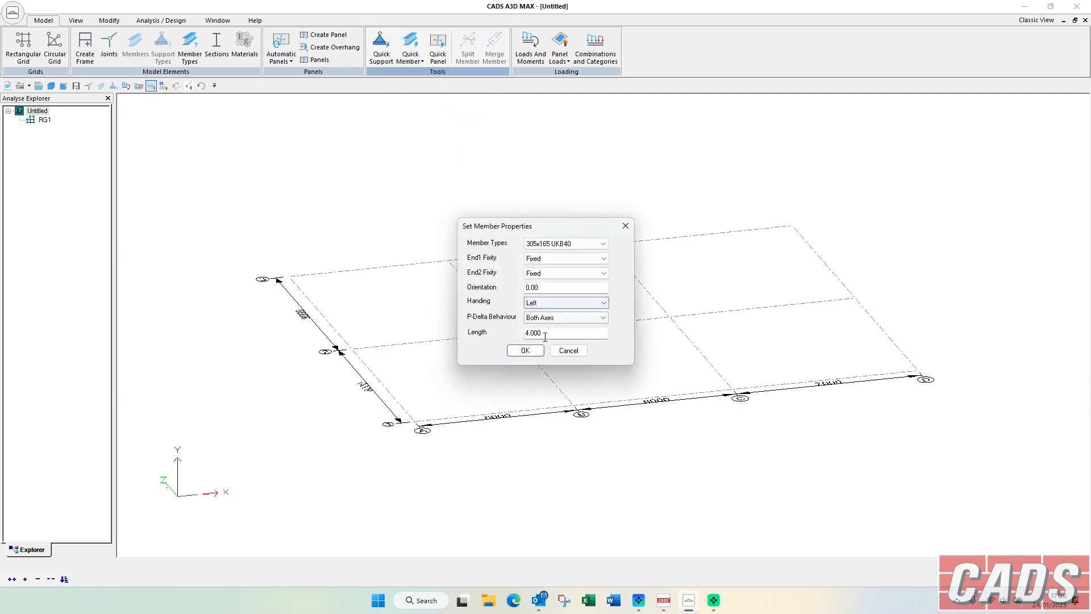
{"action": "left_click", "coordinate": [560, 245]}
{"action": "left_click", "coordinate": [553, 261]}
{"action": "left_click", "coordinate": [568, 258]}
{"action": "left_click", "coordinate": [537, 265]}
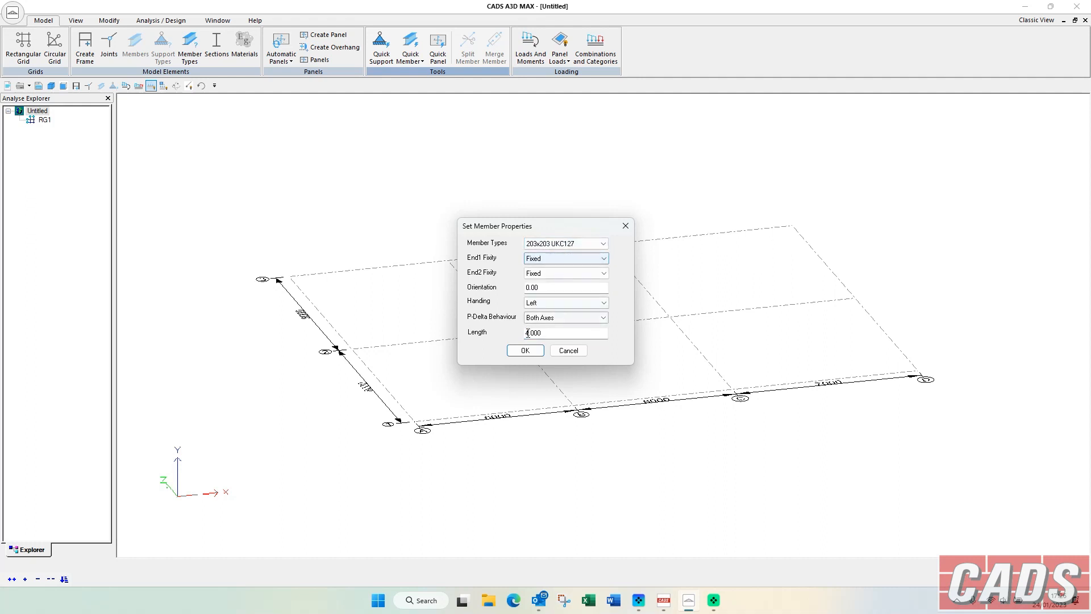
{"action": "left_click", "coordinate": [525, 350]}
{"action": "left_click", "coordinate": [452, 261]}
{"action": "left_click", "coordinate": [574, 406]}
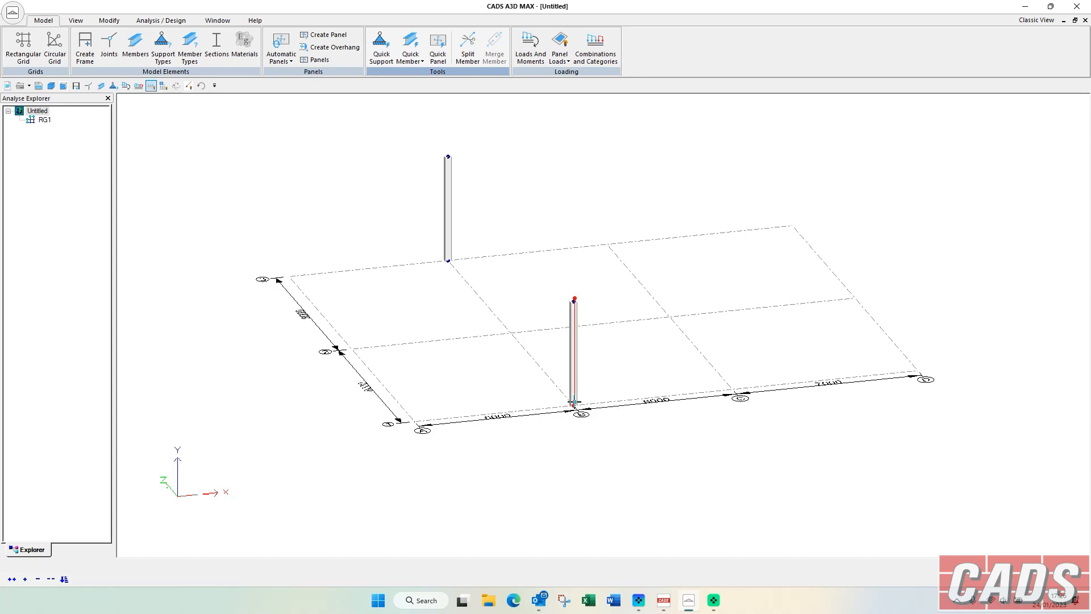
{"action": "right_click", "coordinate": [563, 231]}
{"action": "left_click", "coordinate": [588, 318]}
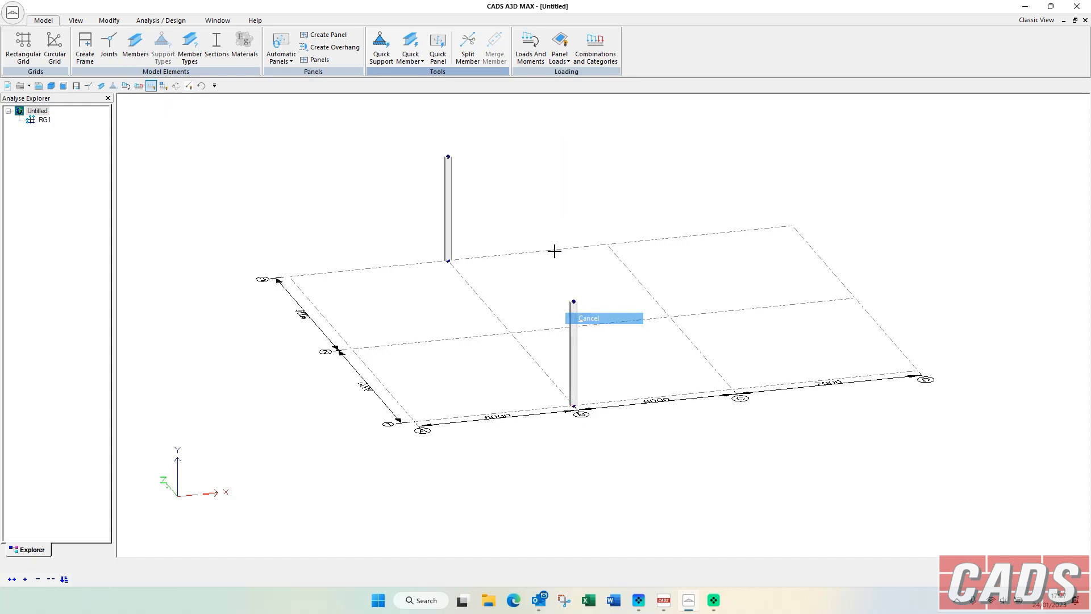
Connect the tops of the two columns with a 305x165 UKB40 beam fixed at both ends.
{"action": "left_click", "coordinate": [411, 43]}
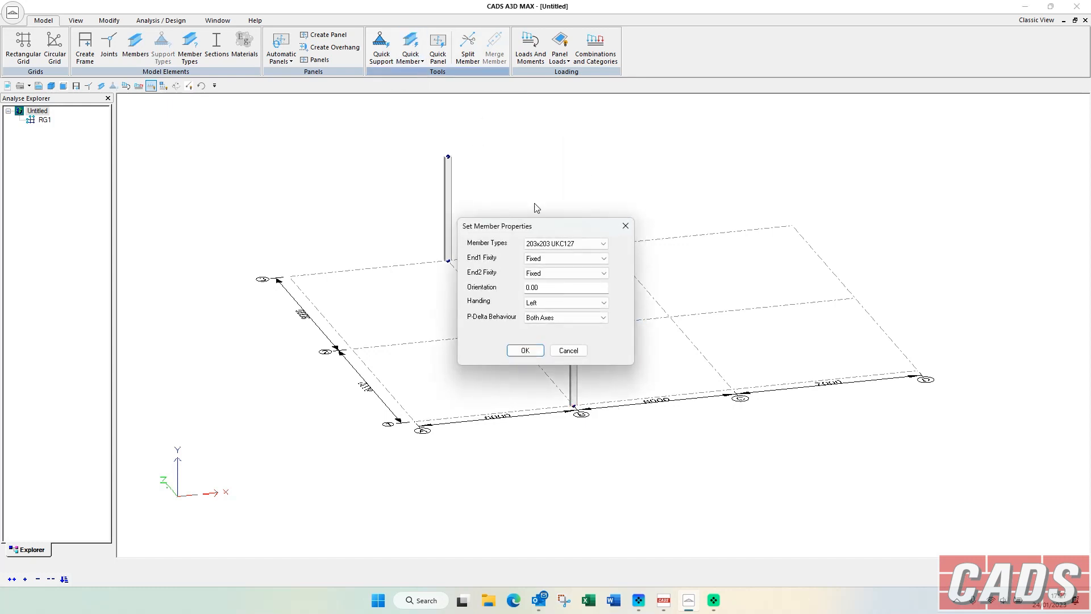
{"action": "left_click", "coordinate": [543, 244]}
{"action": "left_click", "coordinate": [543, 254]}
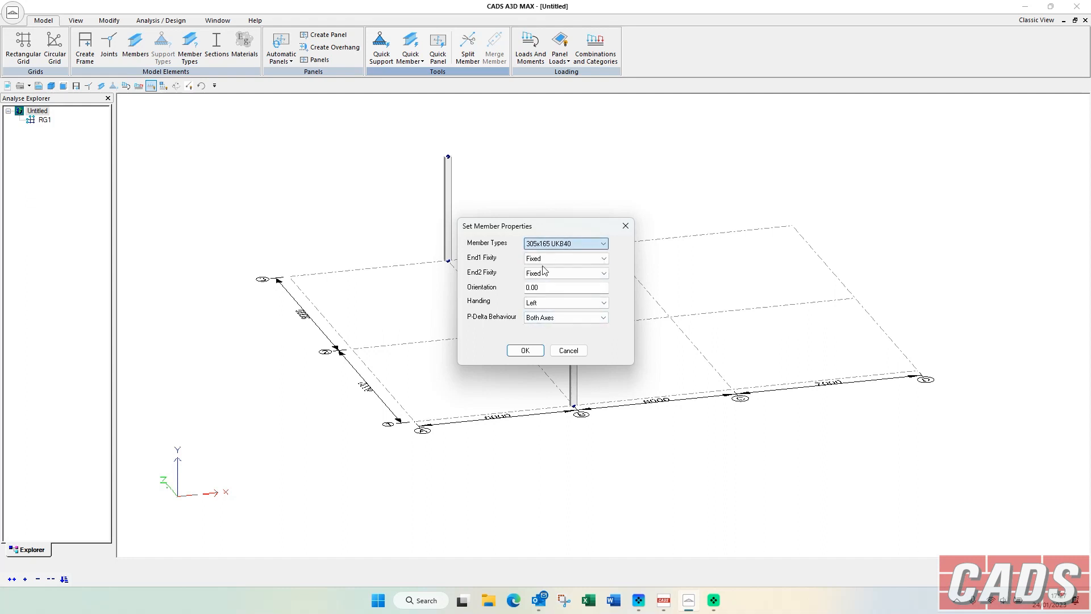
{"action": "left_click", "coordinate": [525, 350]}
{"action": "left_click", "coordinate": [447, 159]}
{"action": "left_click", "coordinate": [574, 302]}
{"action": "right_click", "coordinate": [596, 192]}
{"action": "left_click", "coordinate": [622, 212]}
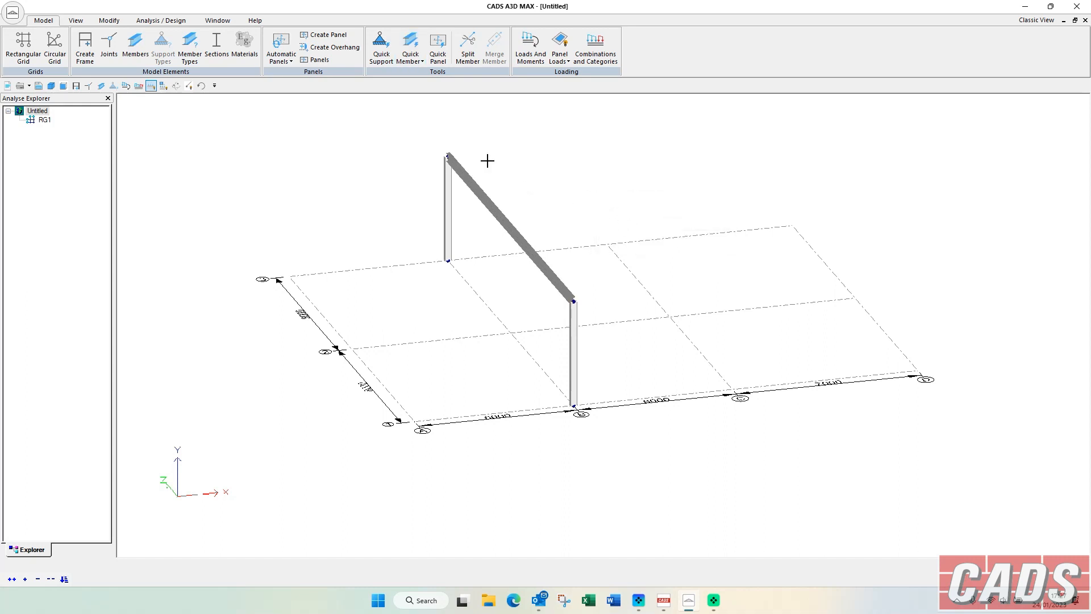
Select the beam between the two columns and open the Member Type Editor.
{"action": "left_click", "coordinate": [175, 86]}
{"action": "mouse_move", "coordinate": [282, 182]}
{"action": "left_mouse_down"}
{"action": "mouse_move", "coordinate": [312, 200]}
{"action": "mouse_move", "coordinate": [382, 183]}
{"action": "mouse_move", "coordinate": [455, 231]}
{"action": "left_mouse_up"}
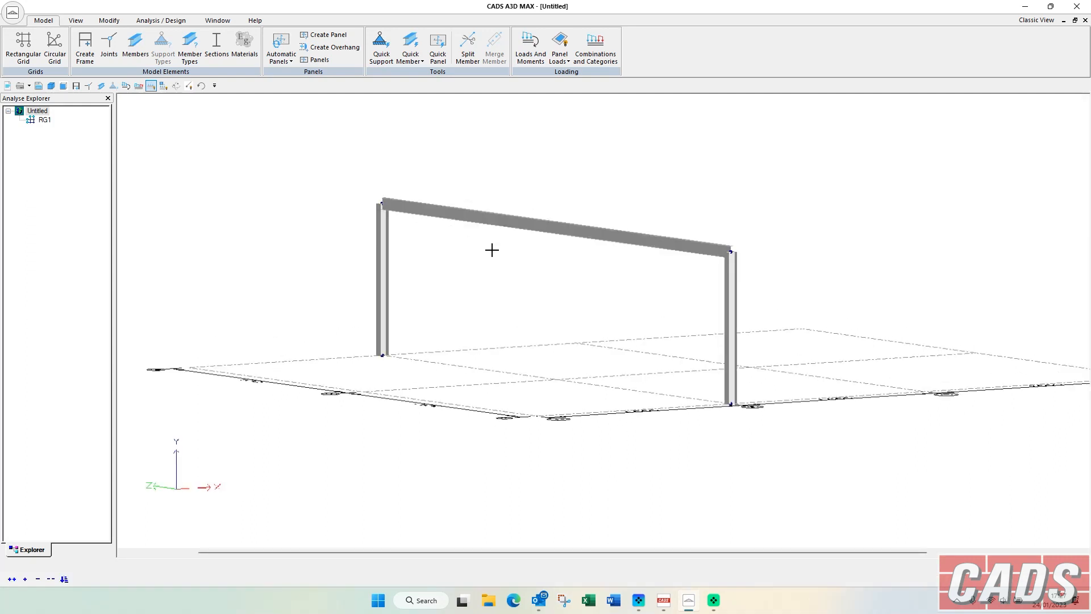
{"action": "scroll", "coordinate": [492, 250], "scroll_direction": "down", "scroll_amount": 1}
{"action": "left_click", "coordinate": [508, 236]}
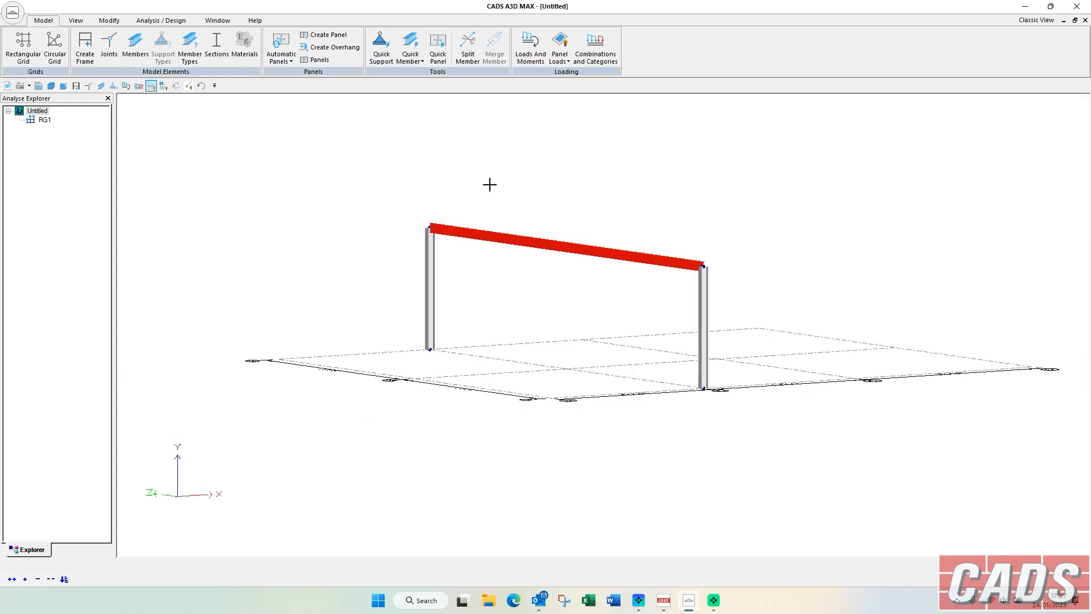
{"action": "left_click", "coordinate": [189, 48]}
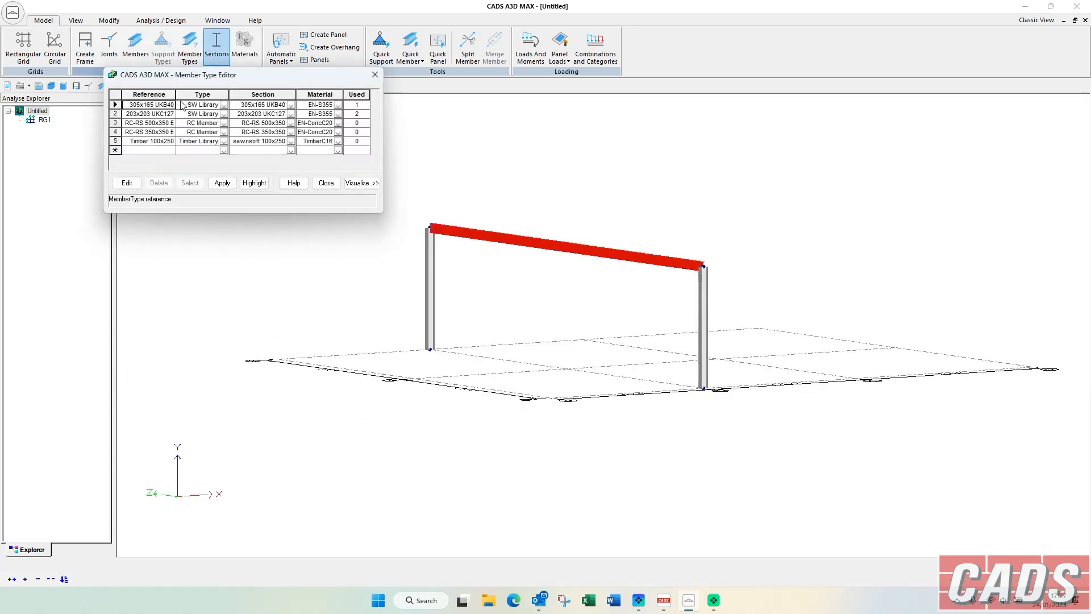
{"action": "left_click_drag", "start_coordinate": [264, 77], "coordinate": [384, 65]}
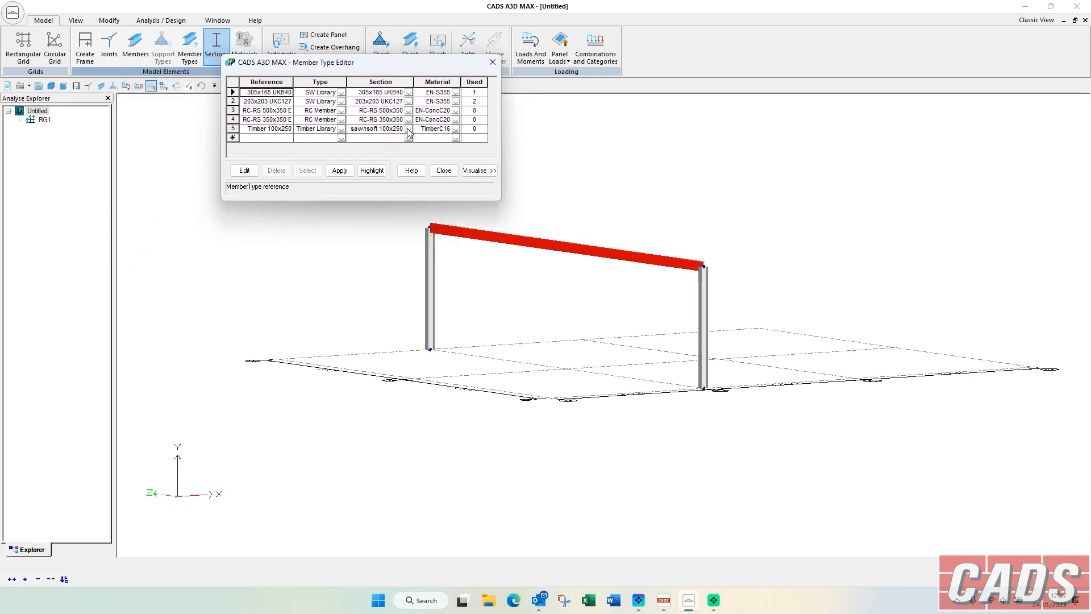
Add a new member type of the Properties type, keeping its default section values and EN-S275 material.
{"action": "left_click", "coordinate": [342, 139]}
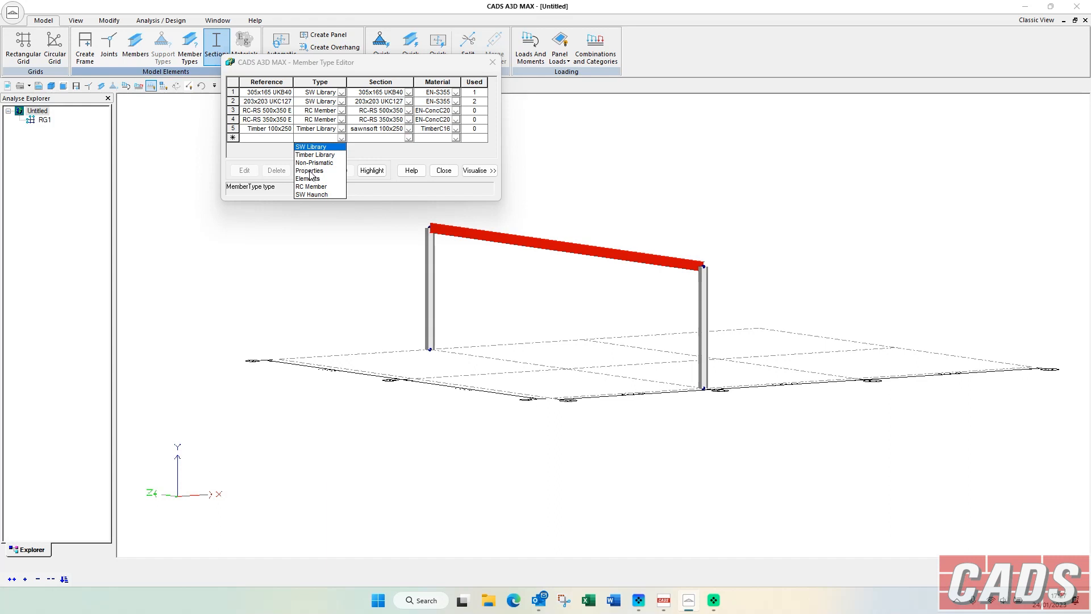
{"action": "left_click", "coordinate": [307, 171]}
{"action": "left_click_drag", "start_coordinate": [167, 13], "coordinate": [385, 56]}
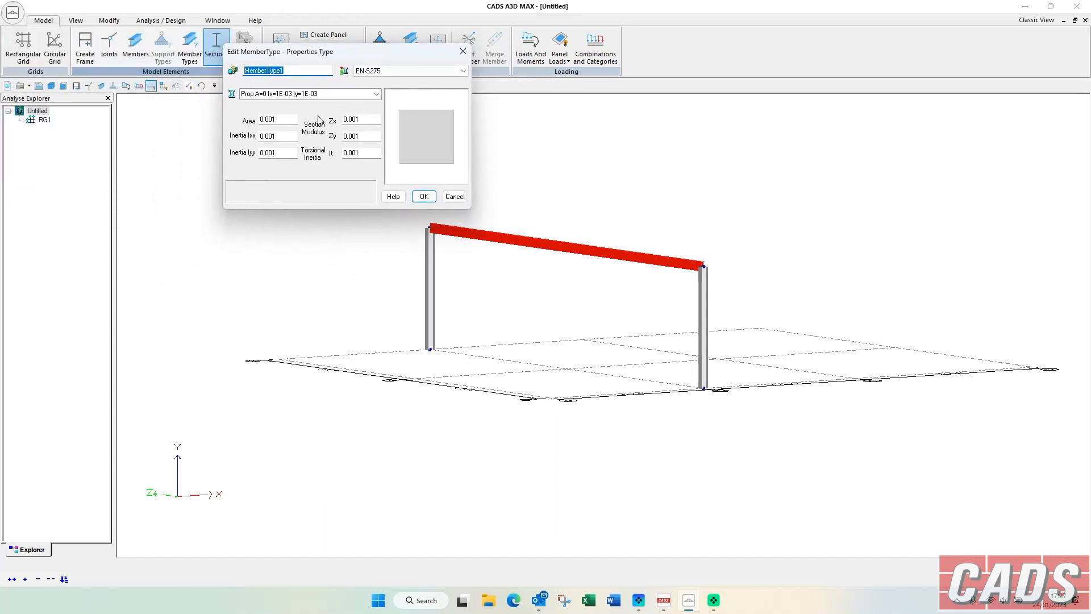
{"action": "key", "text": "Tab"}
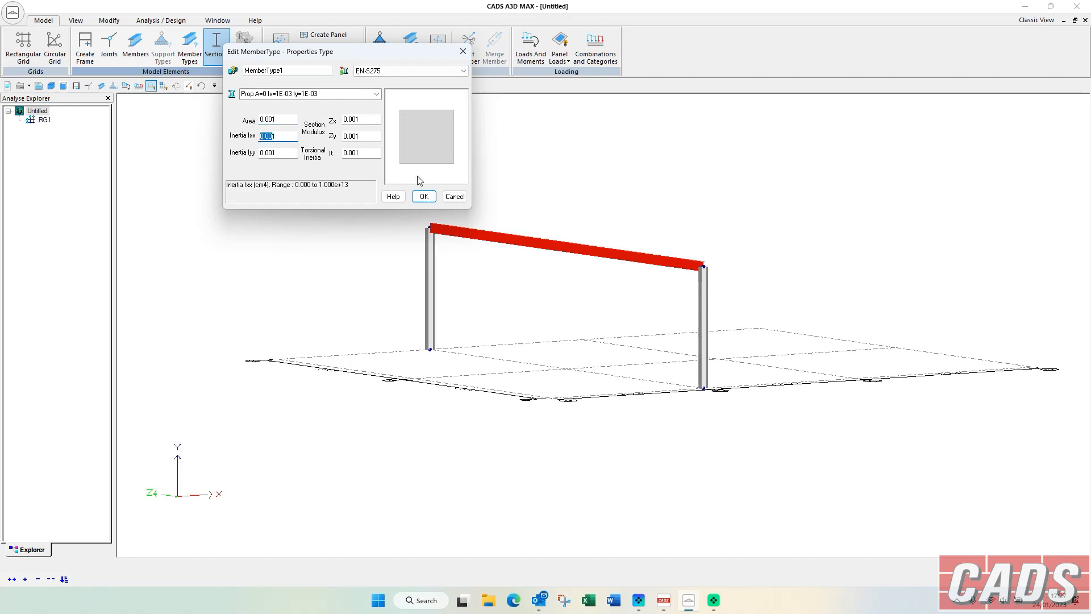
{"action": "left_click", "coordinate": [425, 196]}
Switch the new member type to RC Member and try the T Shaped Beam and Rectangular Column section types.
{"action": "left_click", "coordinate": [342, 138]}
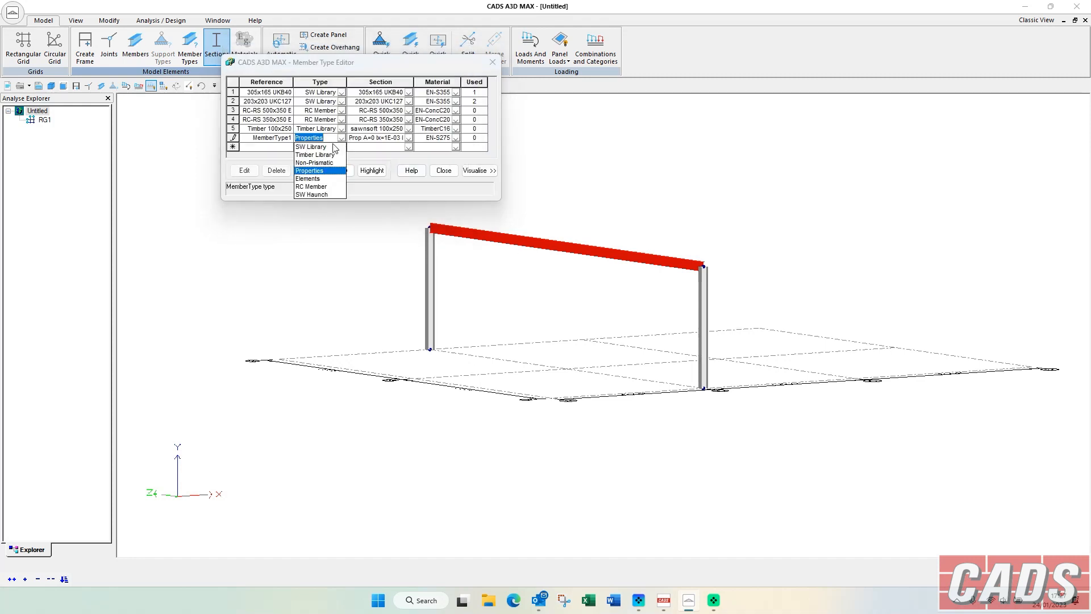
{"action": "left_click", "coordinate": [311, 186]}
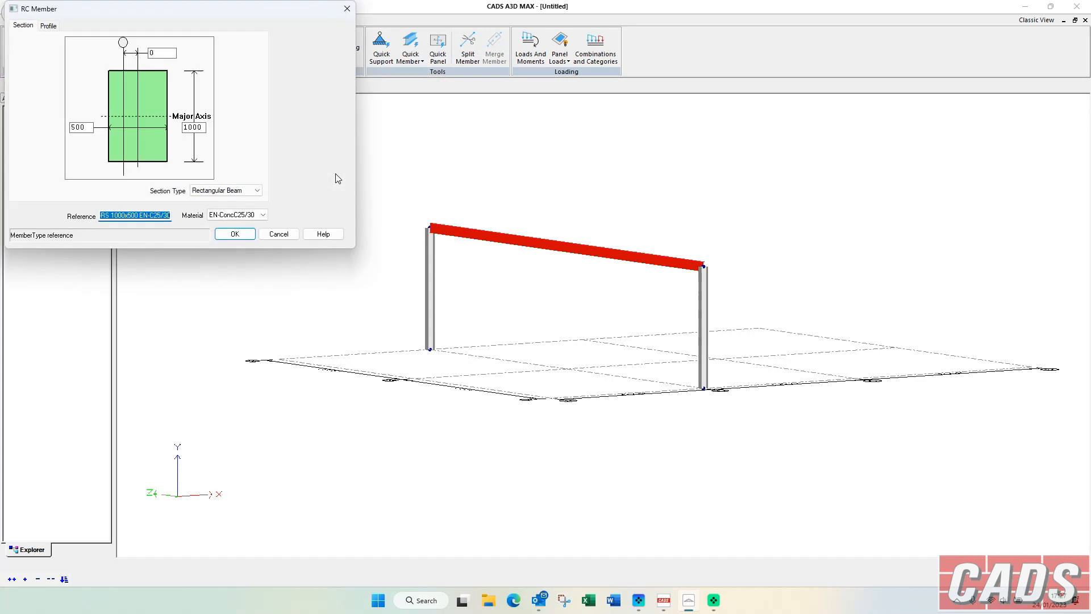
{"action": "left_click", "coordinate": [250, 191]}
{"action": "left_click", "coordinate": [227, 208]}
{"action": "left_click", "coordinate": [250, 191]}
{"action": "left_click", "coordinate": [222, 223]}
{"action": "left_click", "coordinate": [257, 192]}
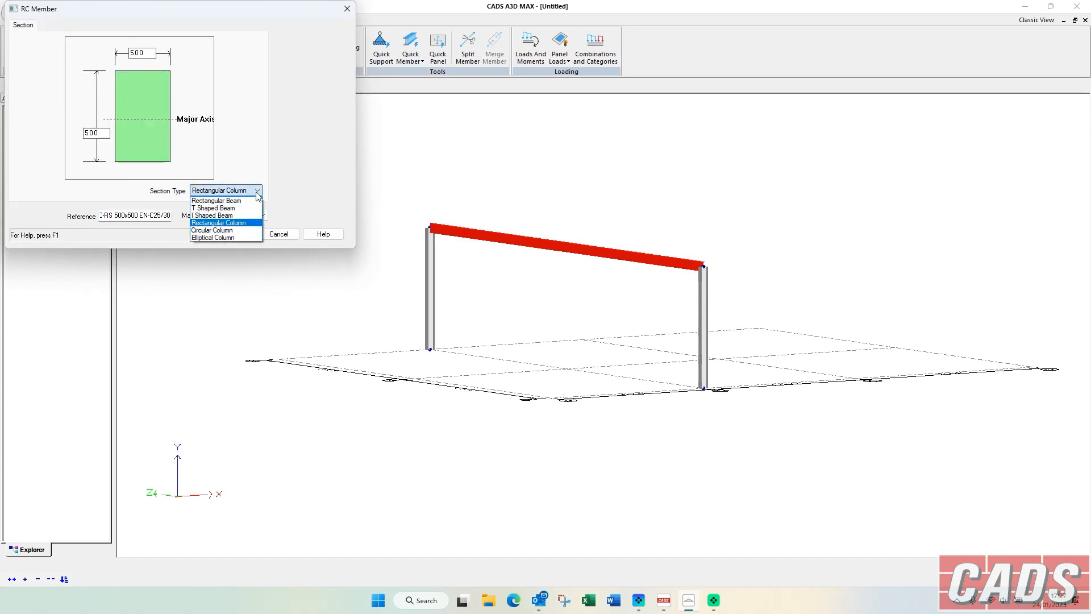
{"action": "left_click", "coordinate": [280, 235]}
{"action": "left_click", "coordinate": [280, 235]}
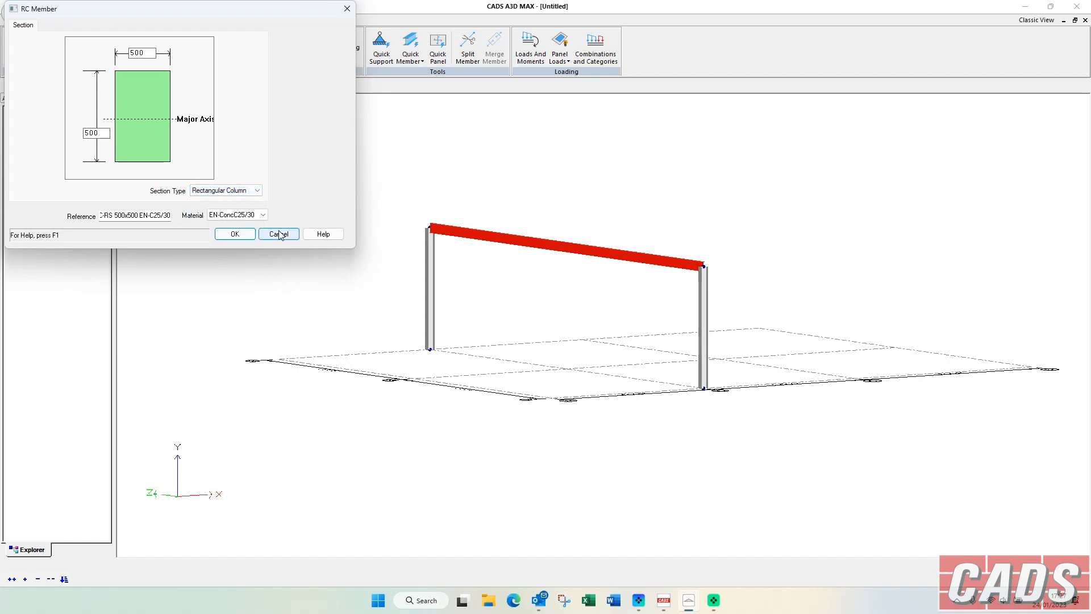
Change the new member type to SW Haunch with the Haunch - End 1 profile, a 3-Flange end and EN-S275 material.
{"action": "left_click", "coordinate": [342, 139]}
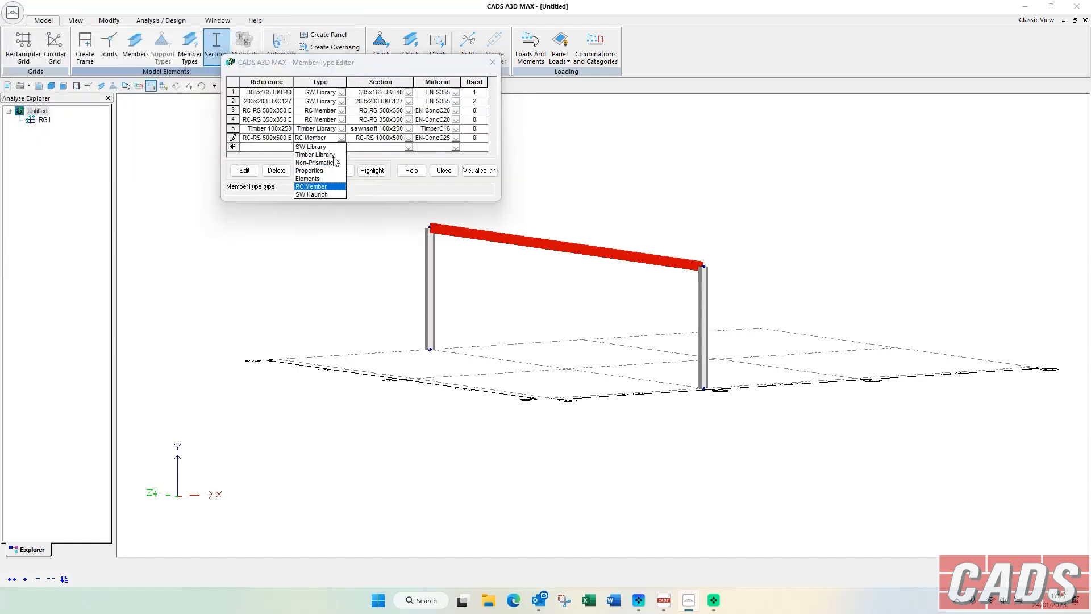
{"action": "left_click", "coordinate": [322, 194]}
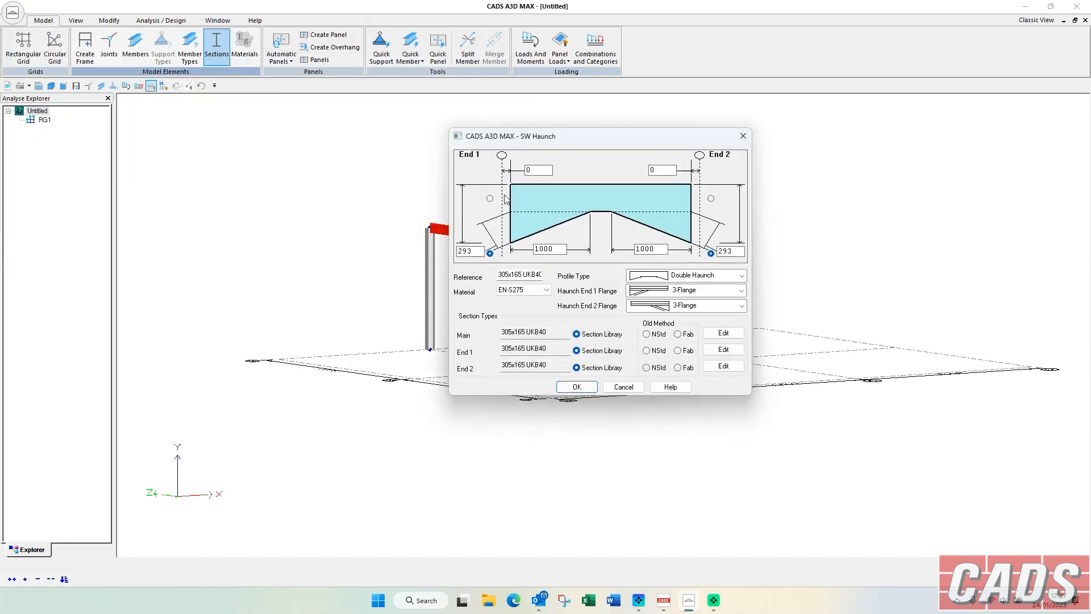
{"action": "left_click_drag", "start_coordinate": [591, 138], "coordinate": [380, 68]}
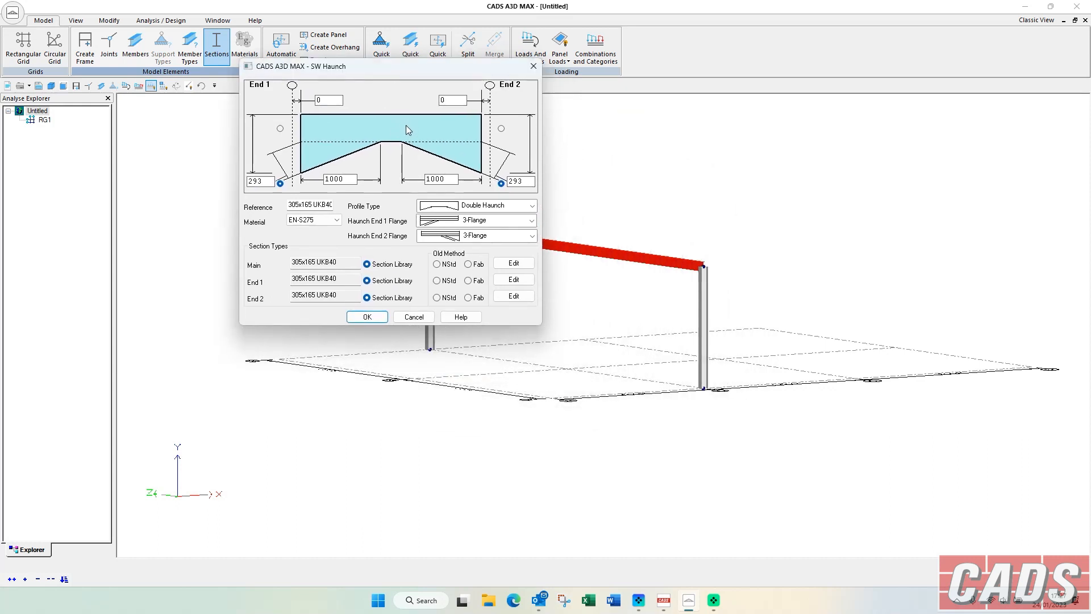
{"action": "left_click", "coordinate": [468, 209]}
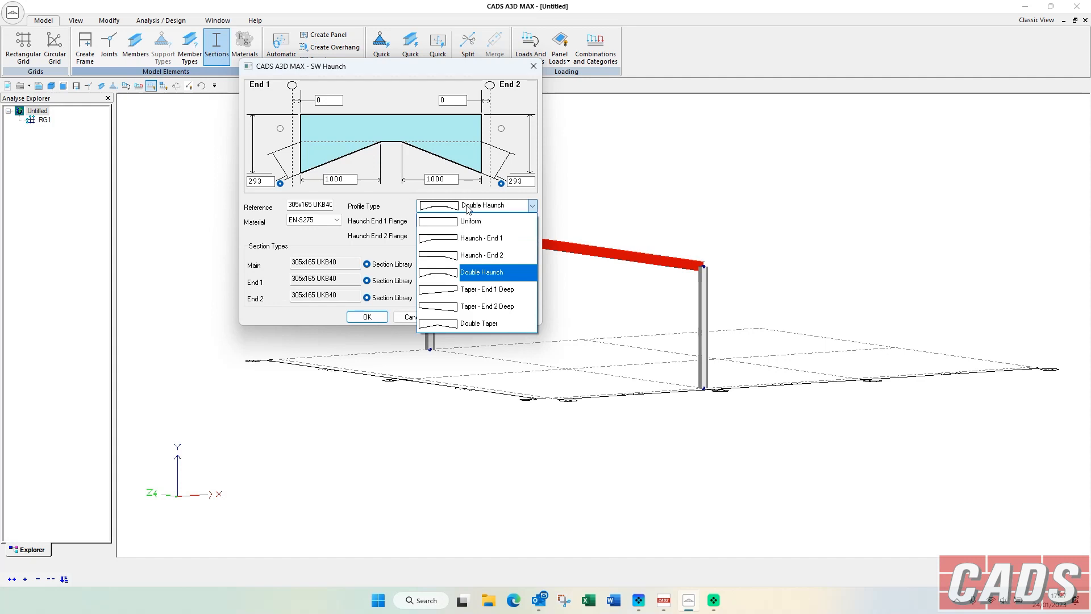
{"action": "left_click", "coordinate": [474, 238]}
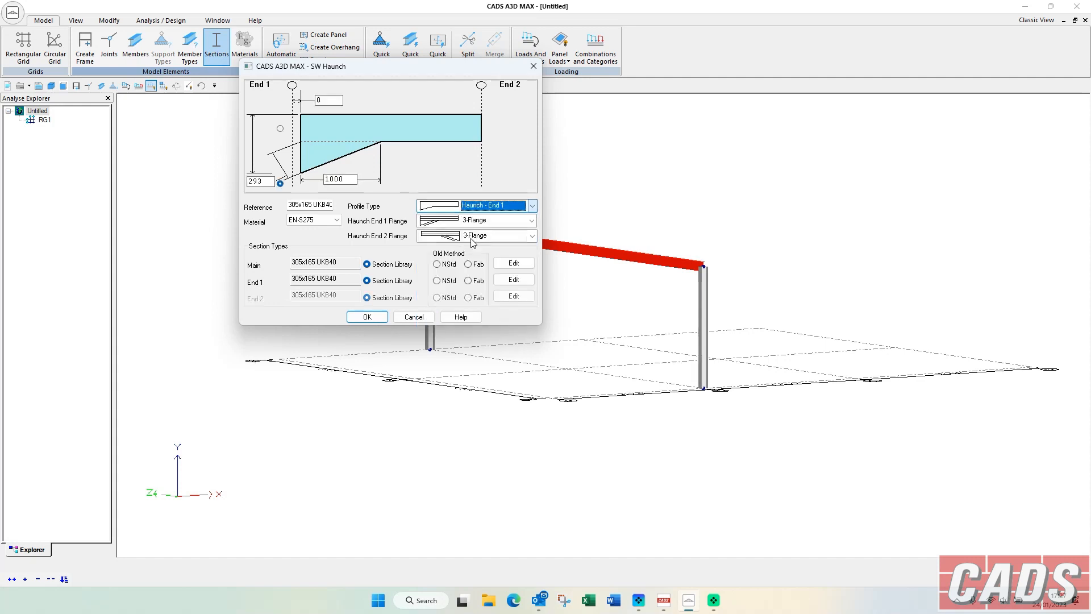
{"action": "double_click", "coordinate": [341, 179]}
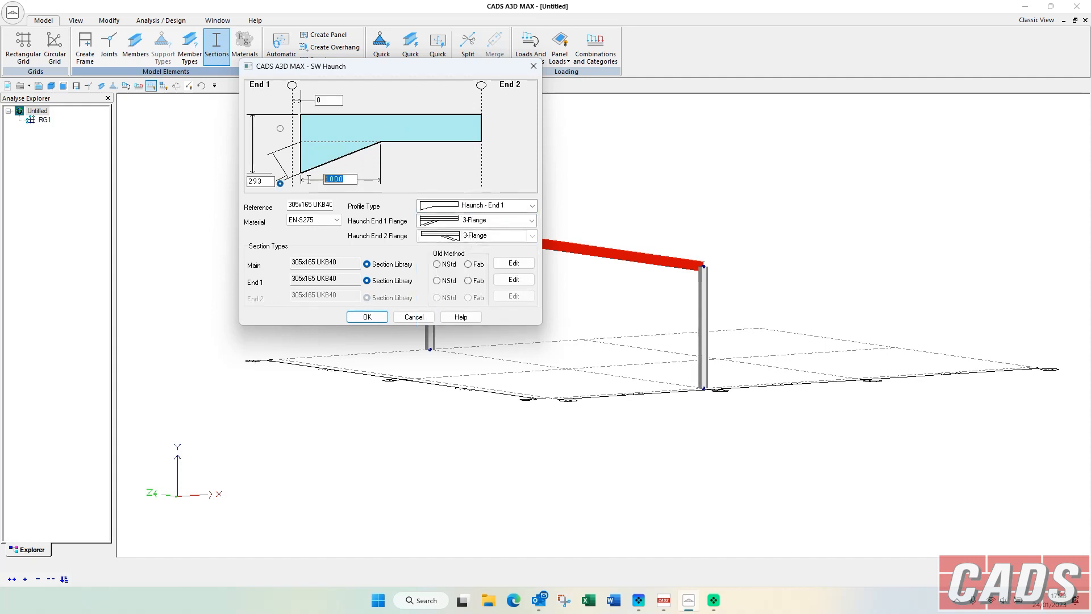
{"action": "left_click", "coordinate": [485, 207]}
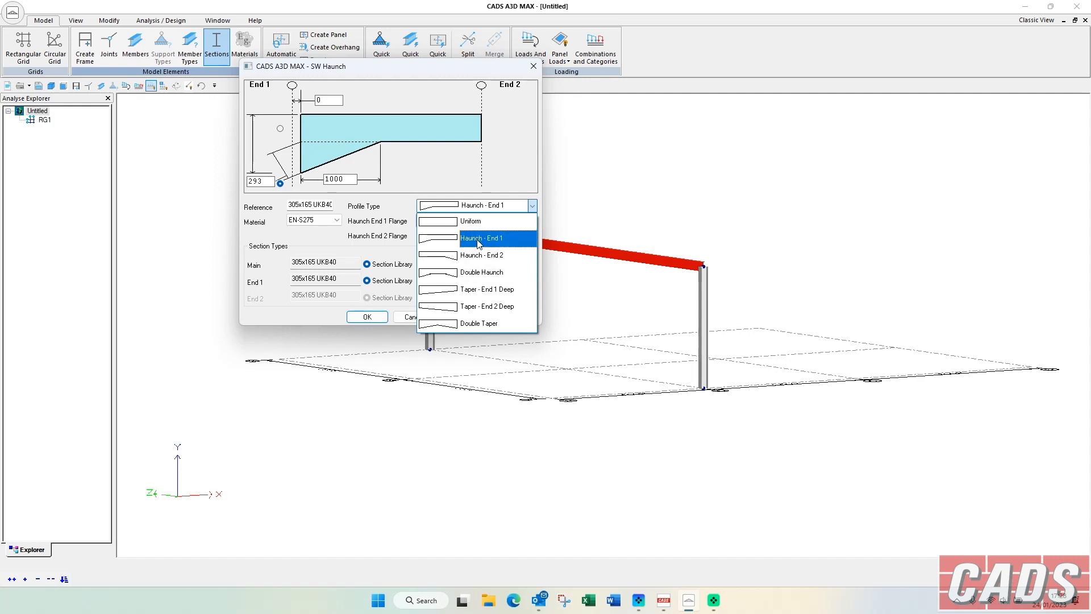
{"action": "left_click", "coordinate": [478, 238]}
{"action": "left_click", "coordinate": [460, 220]}
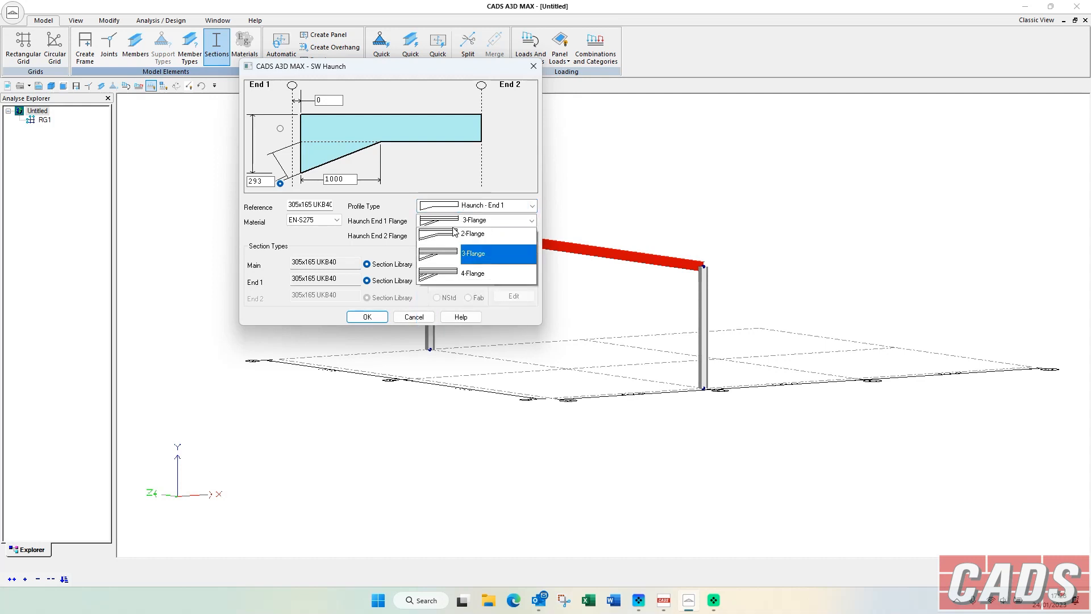
{"action": "left_click", "coordinate": [467, 264]}
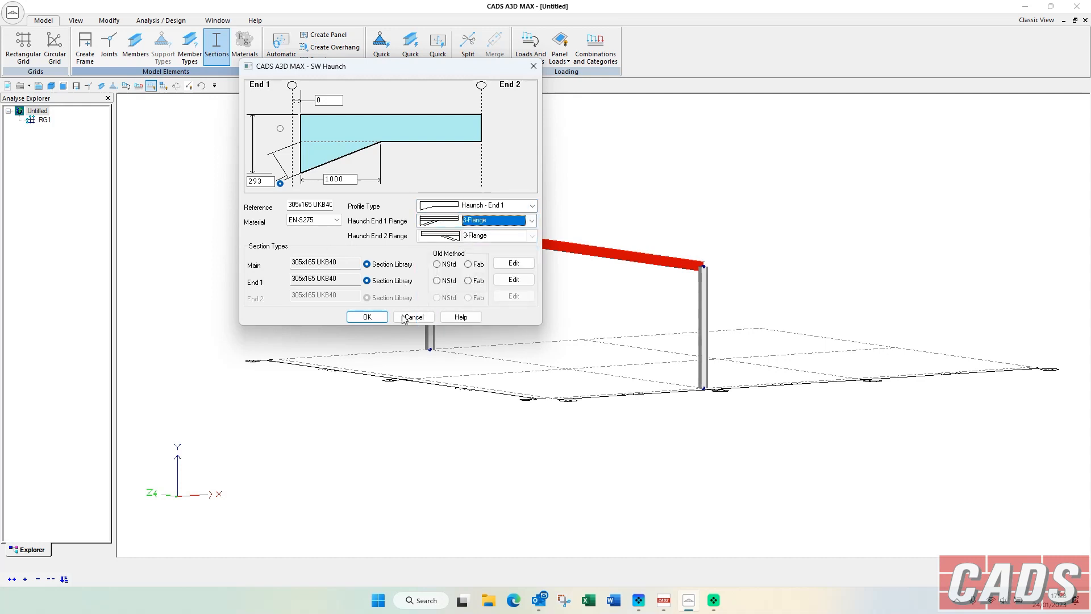
{"action": "left_click", "coordinate": [367, 317]}
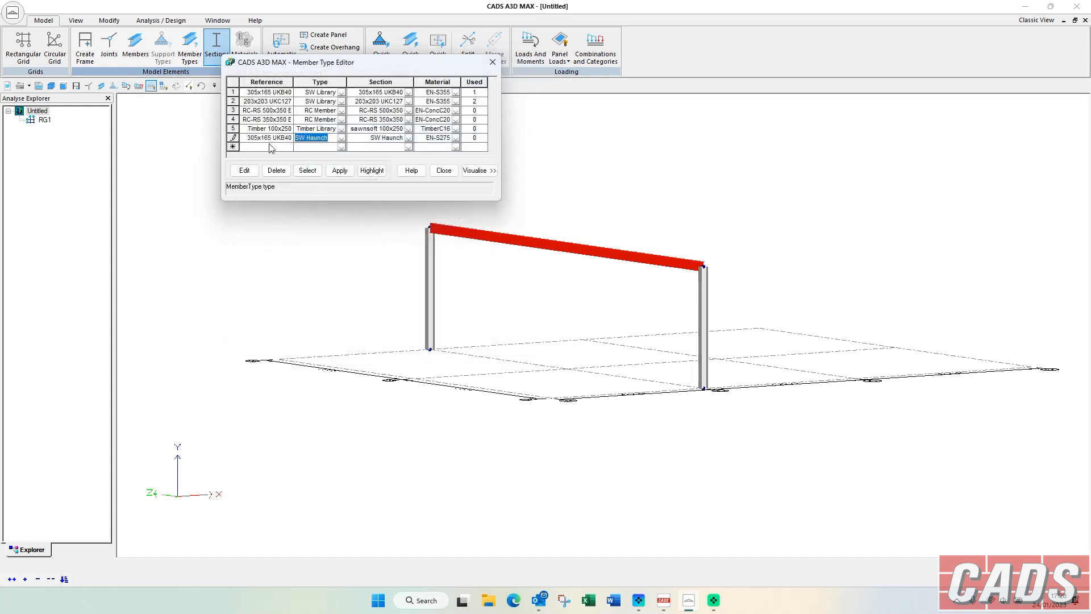
{"action": "left_click", "coordinate": [458, 139]}
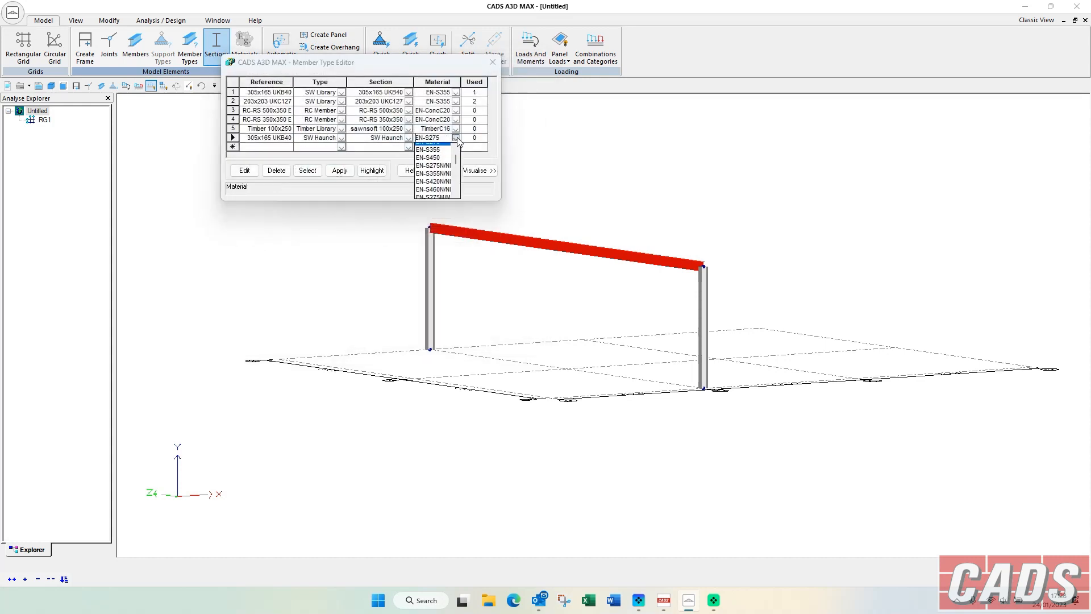
{"action": "left_click", "coordinate": [458, 140]}
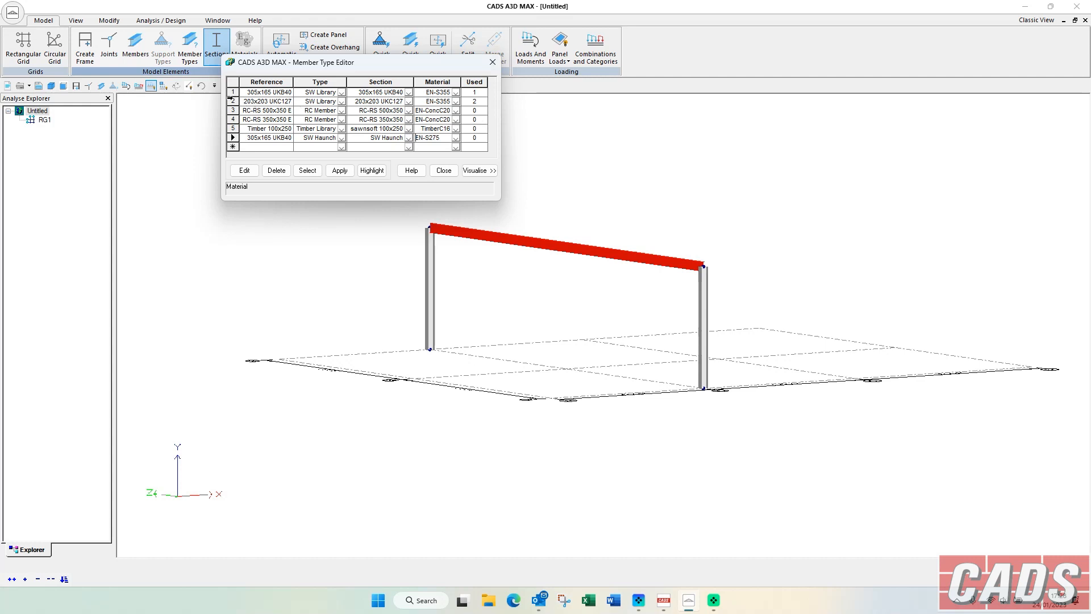
Select the members using type 203x203 UKC127, followed by those using type 305x165 UKB40, from the Member Type Editor.
{"action": "left_click", "coordinate": [233, 101]}
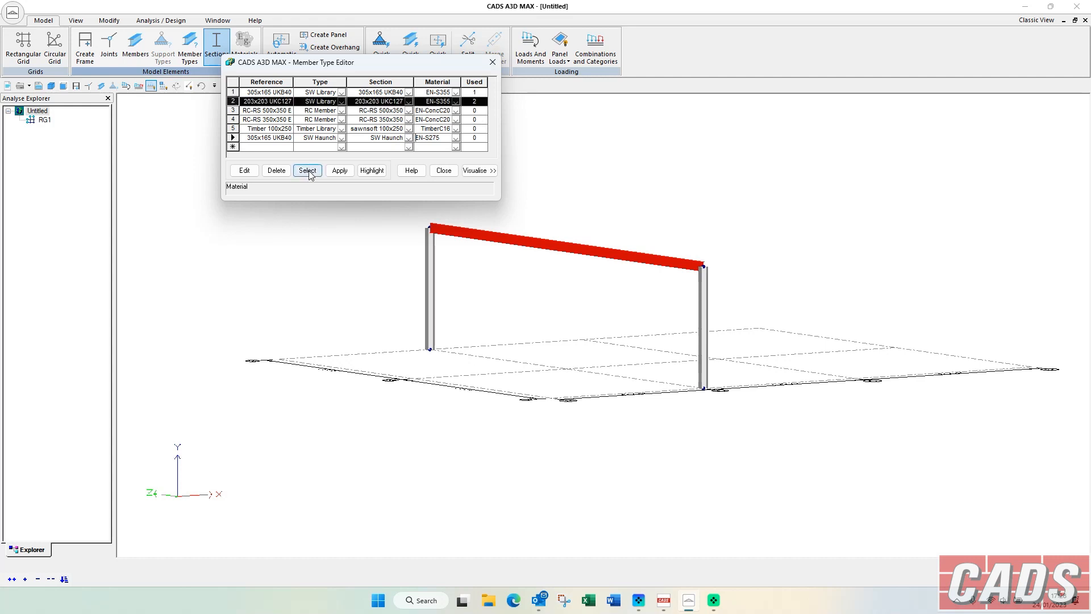
{"action": "left_click", "coordinate": [307, 171]}
{"action": "left_click", "coordinate": [233, 92]}
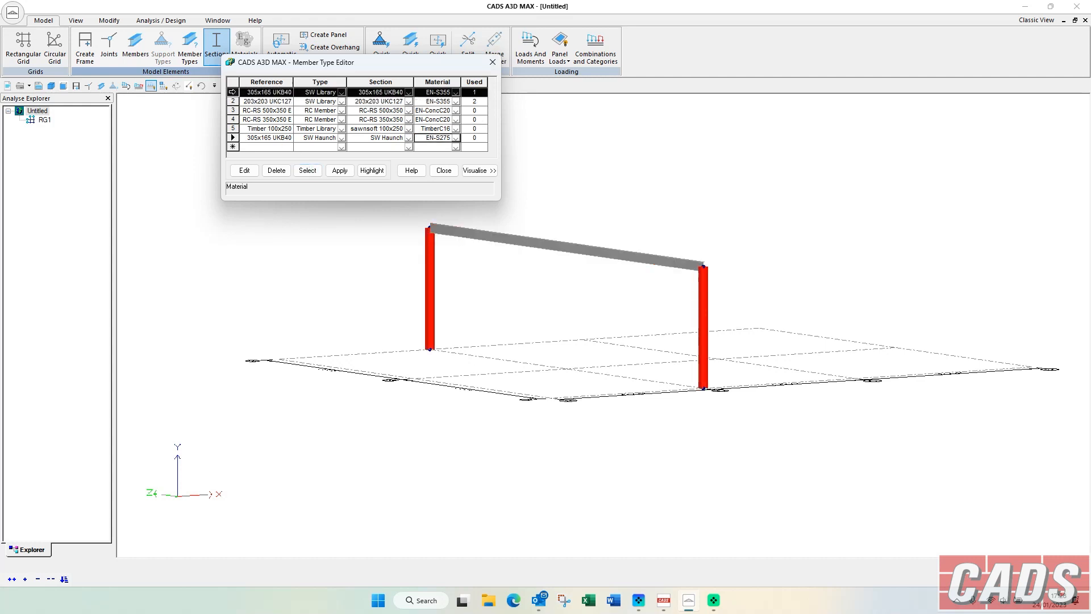
{"action": "left_click", "coordinate": [308, 171]}
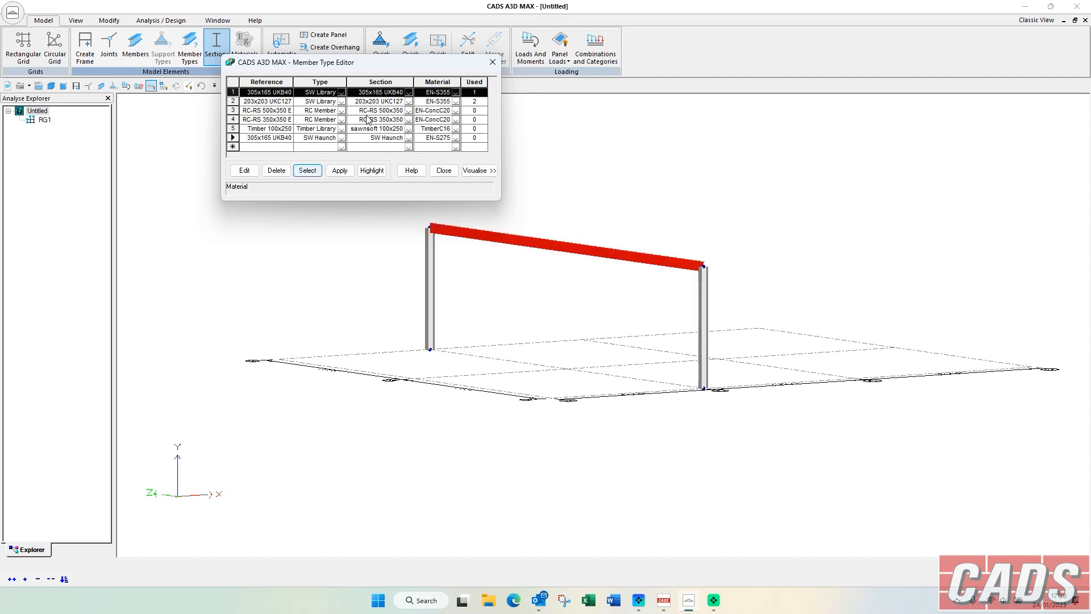
{"action": "left_click_drag", "start_coordinate": [434, 65], "coordinate": [306, 159]}
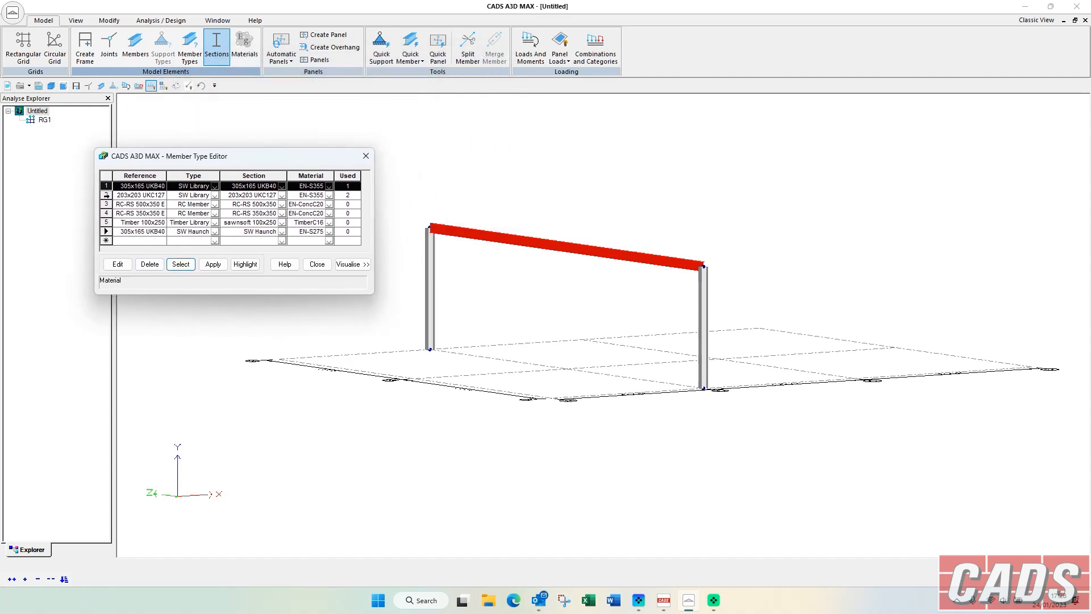
Select the members using type 203x203 UKC127 from the Member Type Editor, close the editor and clear the selection.
{"action": "left_click", "coordinate": [106, 194]}
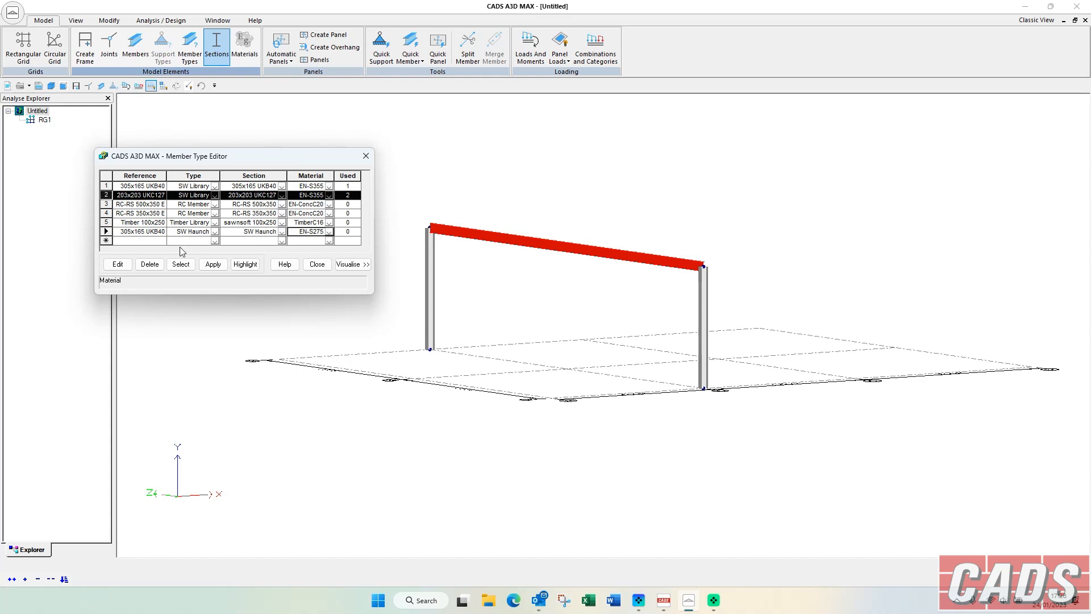
{"action": "left_click", "coordinate": [183, 265]}
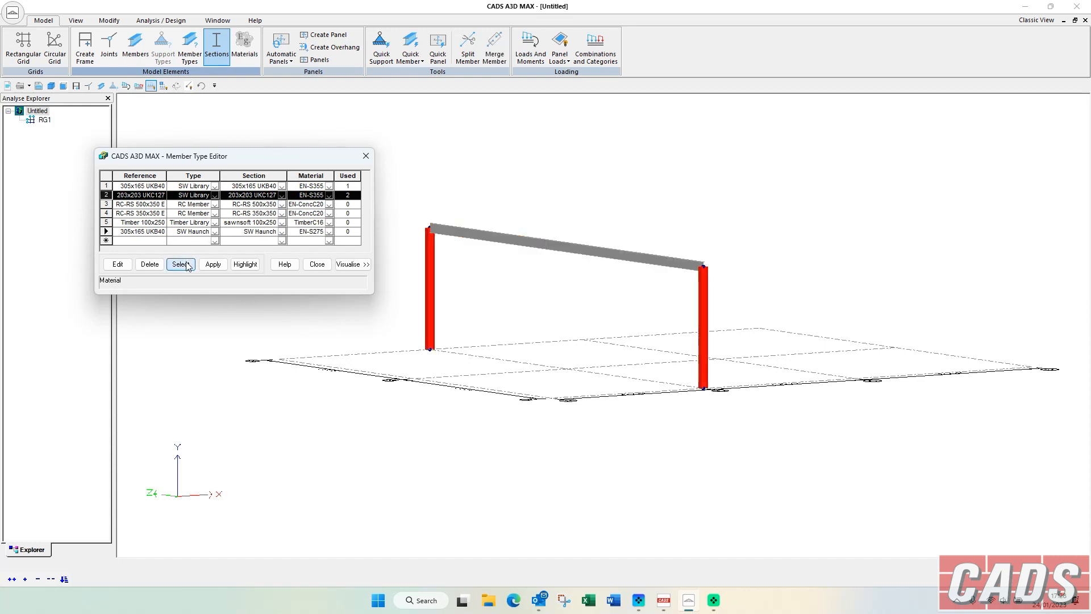
{"action": "right_click", "coordinate": [434, 261]}
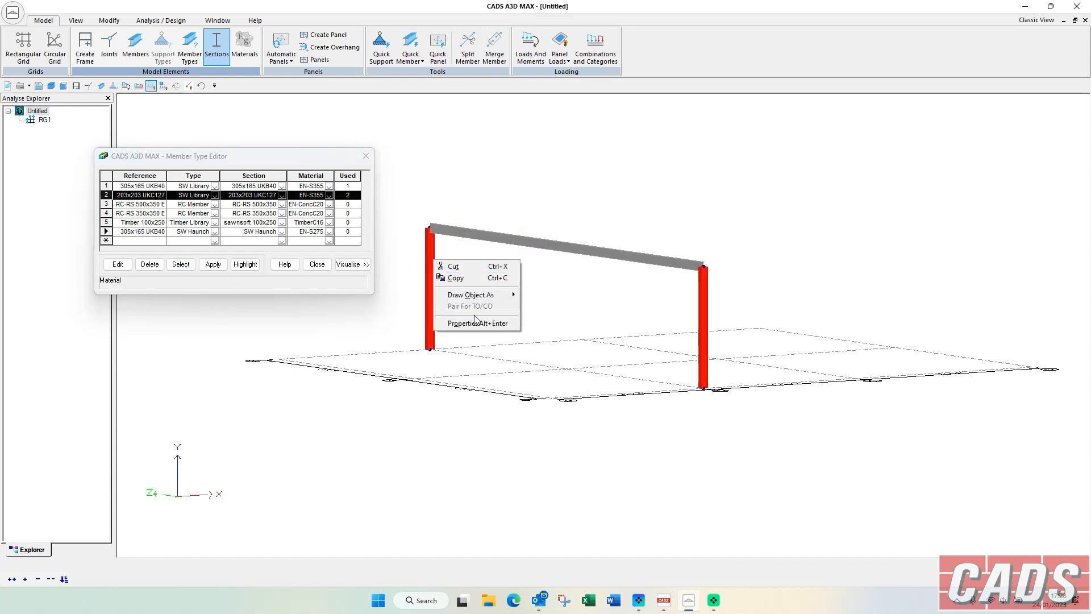
{"action": "left_click", "coordinate": [366, 157]}
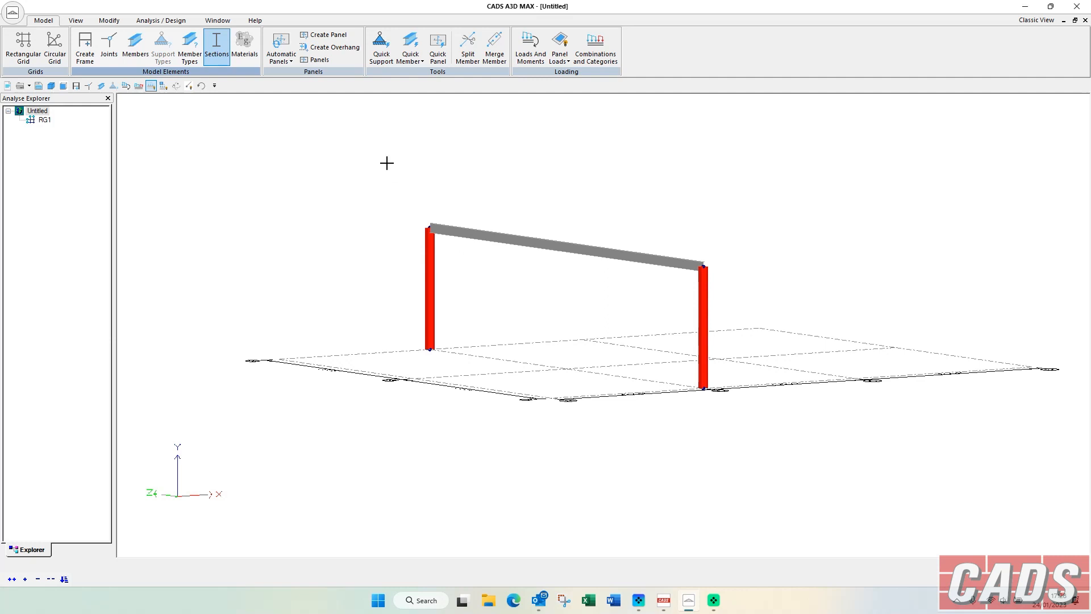
{"action": "left_click", "coordinate": [556, 266]}
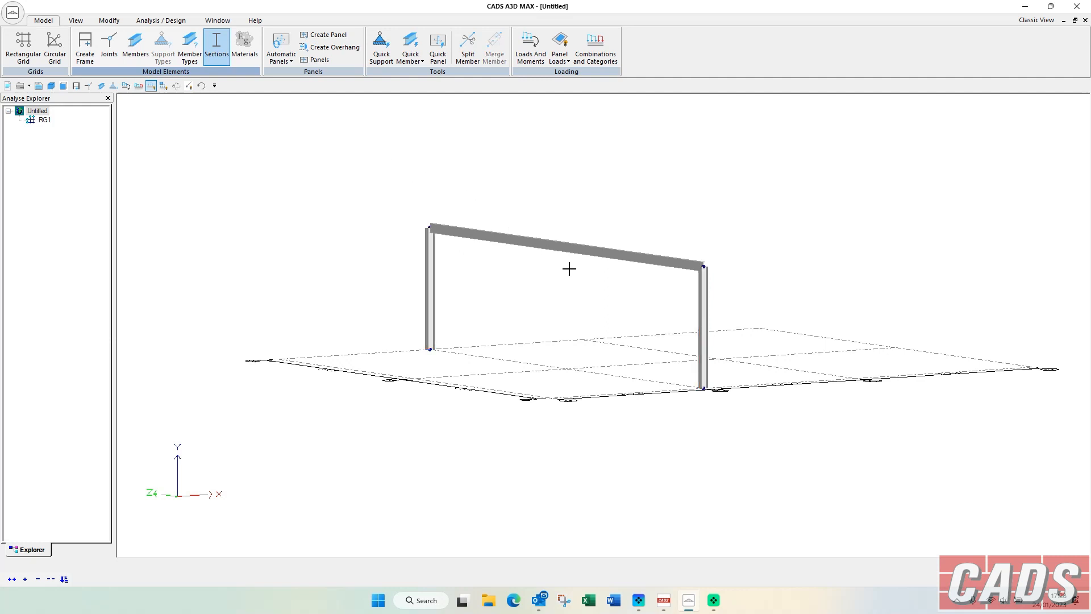
Select the top beam and review the Distance and Percentage options of Split Member without applying a split.
{"action": "scroll", "coordinate": [573, 263], "scroll_direction": "up", "scroll_amount": 1}
{"action": "middle_click_drag", "start_coordinate": [574, 267], "coordinate": [585, 250]}
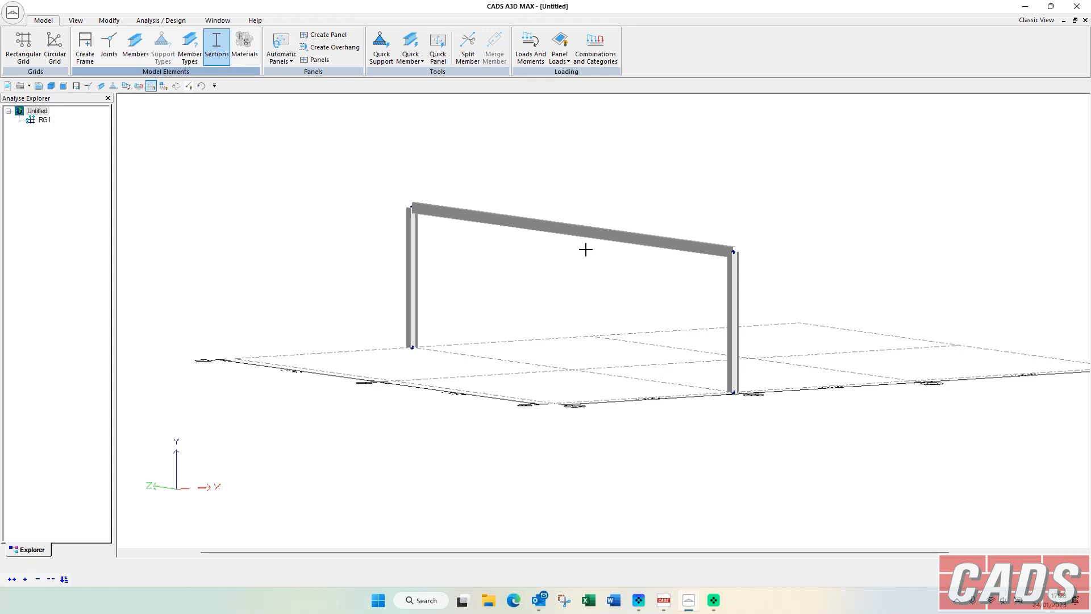
{"action": "left_click_drag", "start_coordinate": [590, 263], "coordinate": [506, 190]}
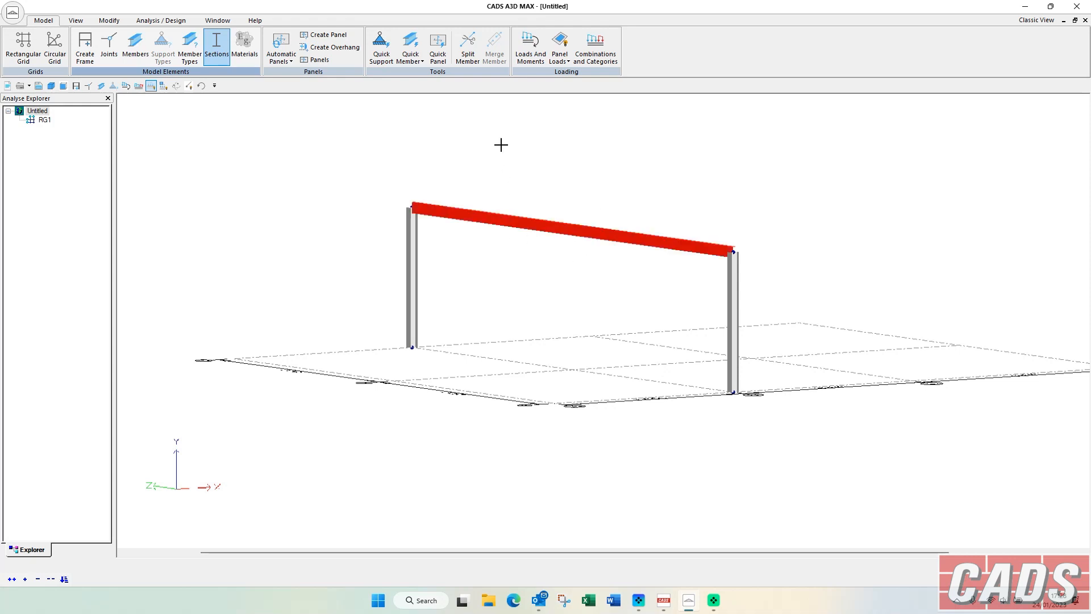
{"action": "left_click", "coordinate": [468, 46]}
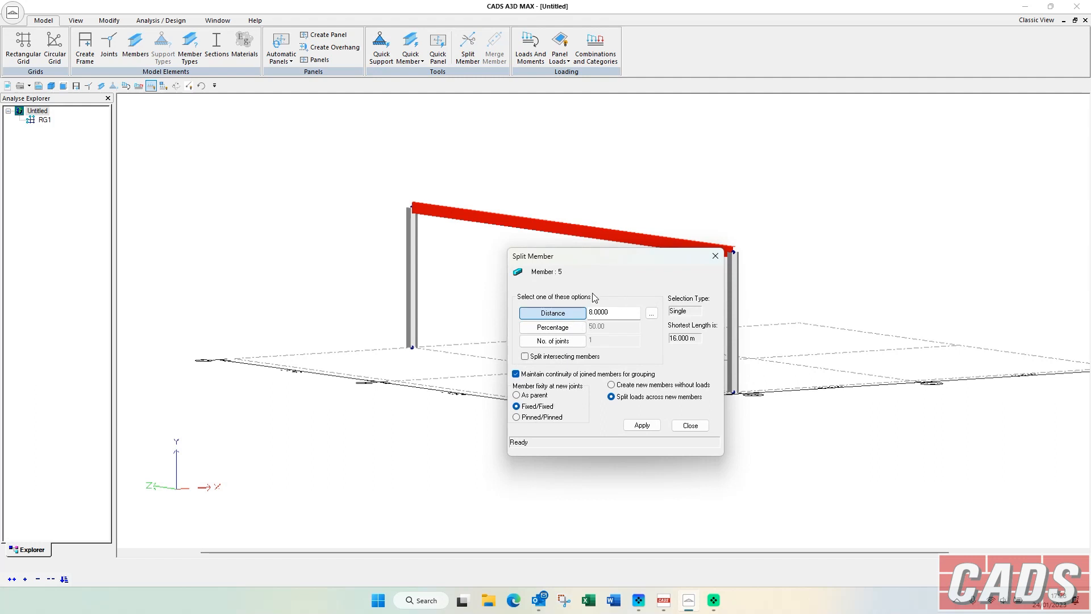
{"action": "left_click", "coordinate": [554, 327]}
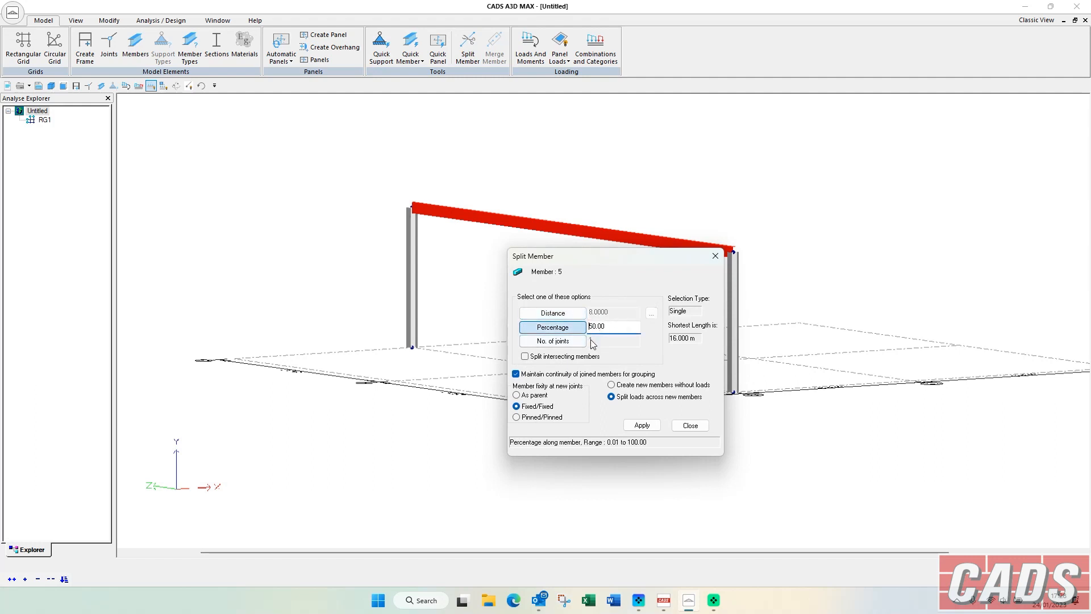
{"action": "left_click", "coordinate": [574, 315]}
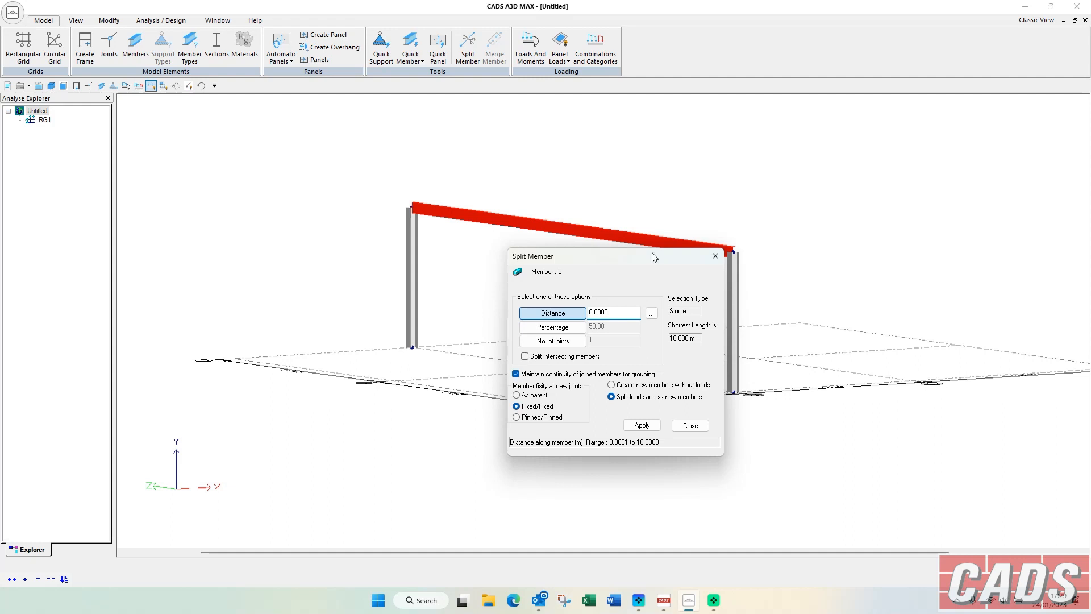
{"action": "left_click", "coordinate": [691, 425]}
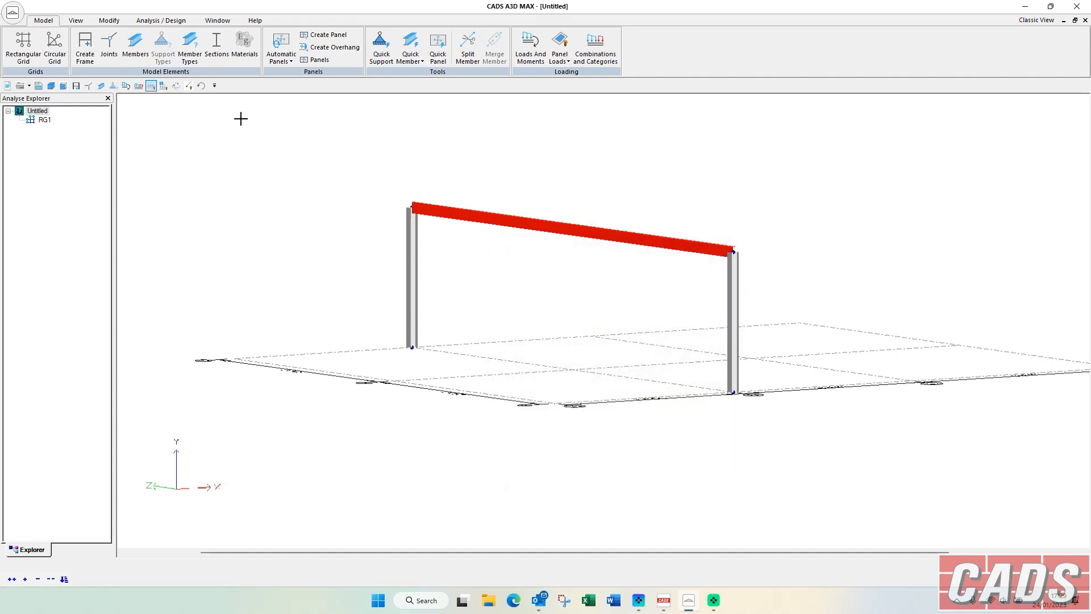
Display the member direction arrows on the unrendered frame, clear the beam selection, hide the arrows and restore rendering.
{"action": "left_click", "coordinate": [75, 20]}
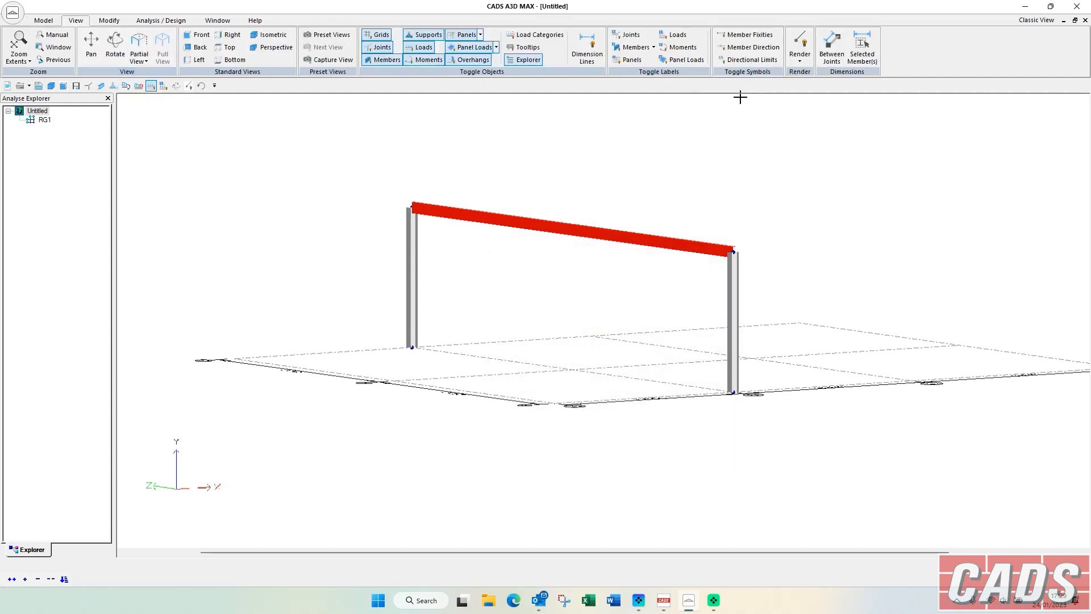
{"action": "left_click", "coordinate": [753, 47]}
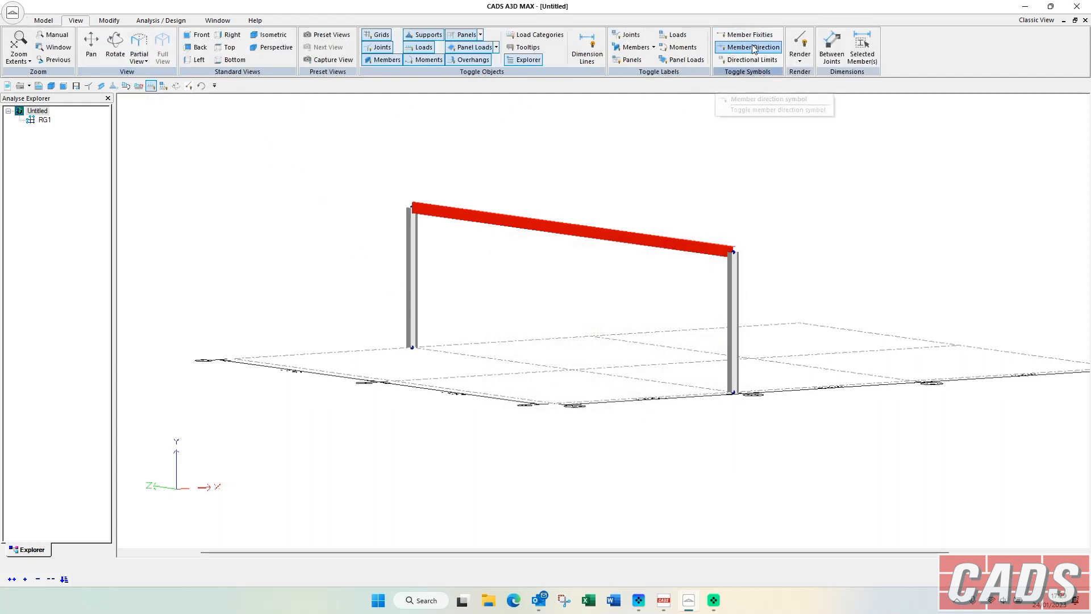
{"action": "left_click", "coordinate": [189, 86]}
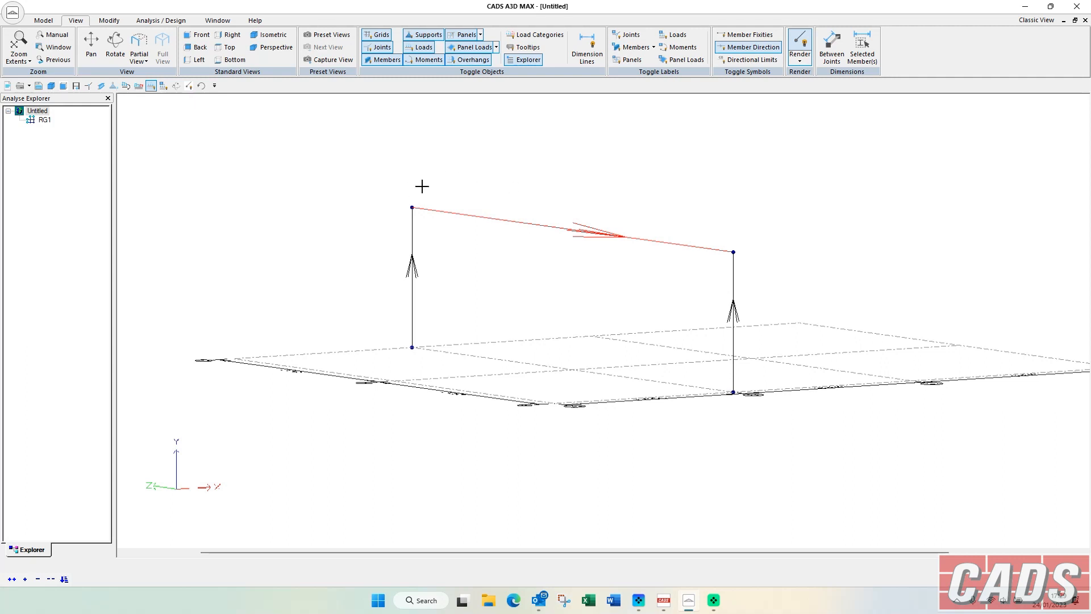
{"action": "left_click", "coordinate": [560, 209]}
{"action": "left_click", "coordinate": [751, 47]}
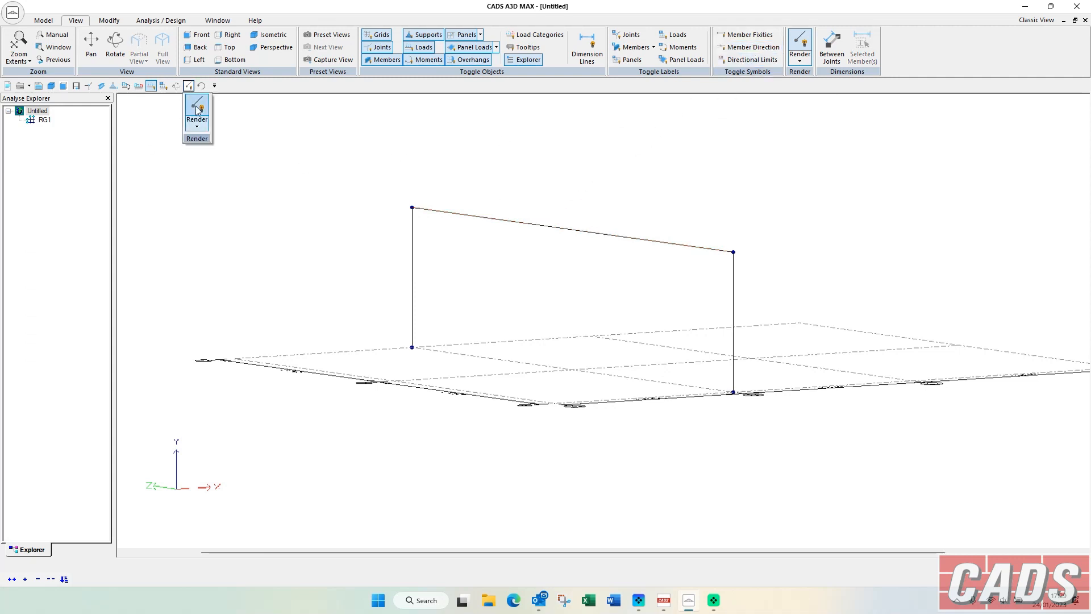
{"action": "left_click", "coordinate": [190, 86]}
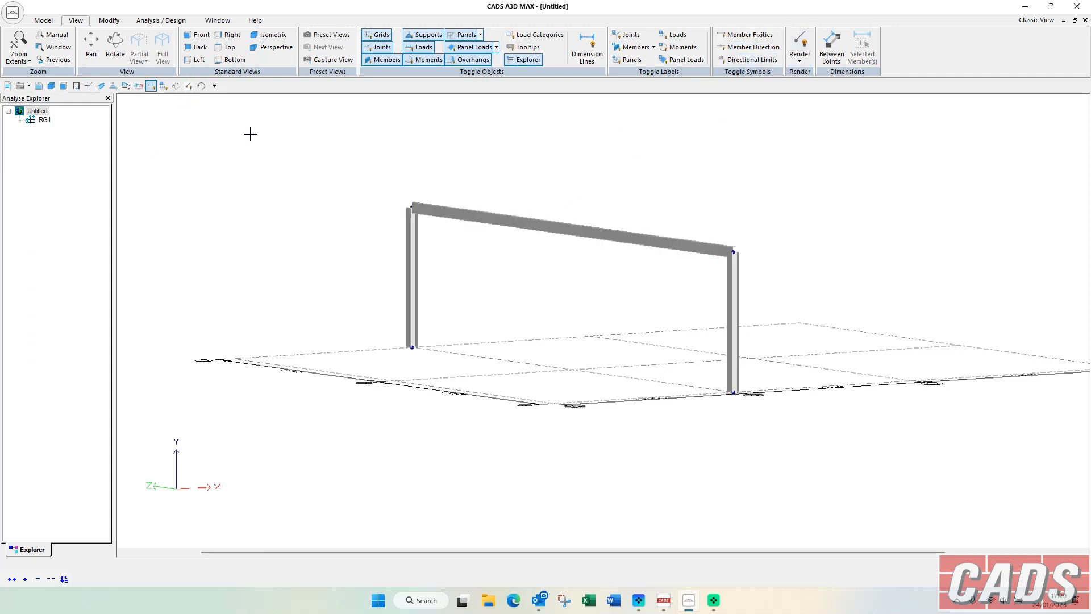
{"action": "left_click", "coordinate": [44, 20]}
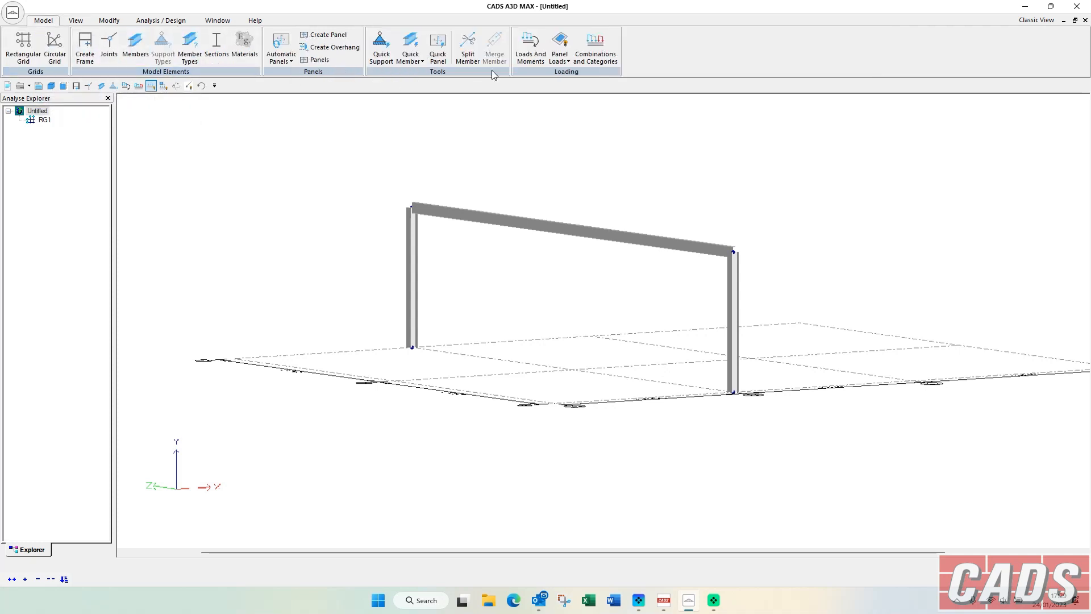
{"action": "left_click", "coordinate": [467, 48]}
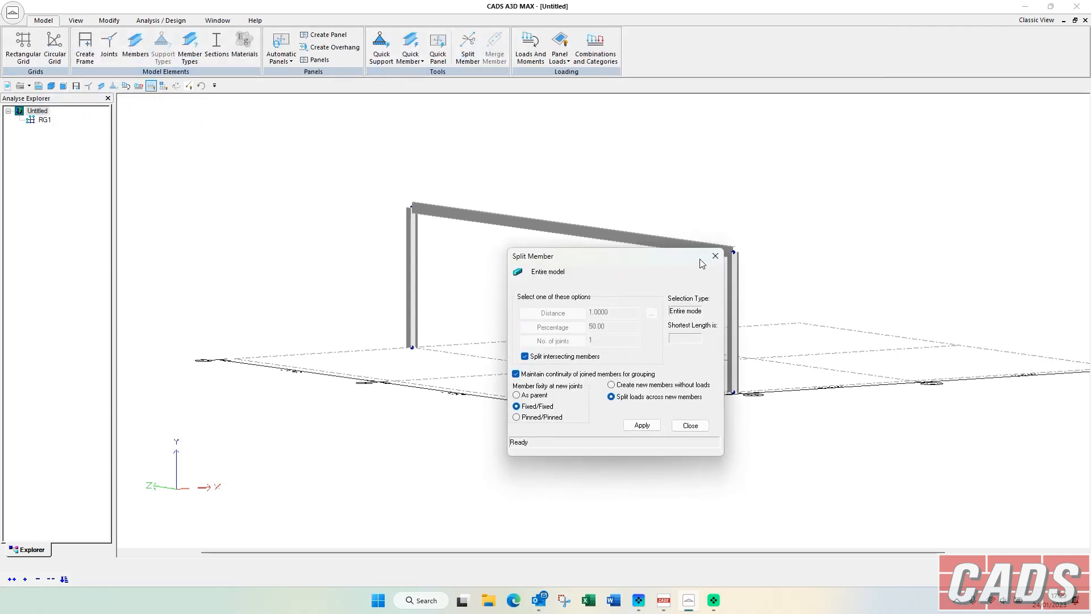
{"action": "left_click", "coordinate": [714, 256]}
Turn off rendering and split the top beam at 50 percent of its length with Fixed/Fixed member fixity at the new joint.
{"action": "left_click", "coordinate": [599, 227]}
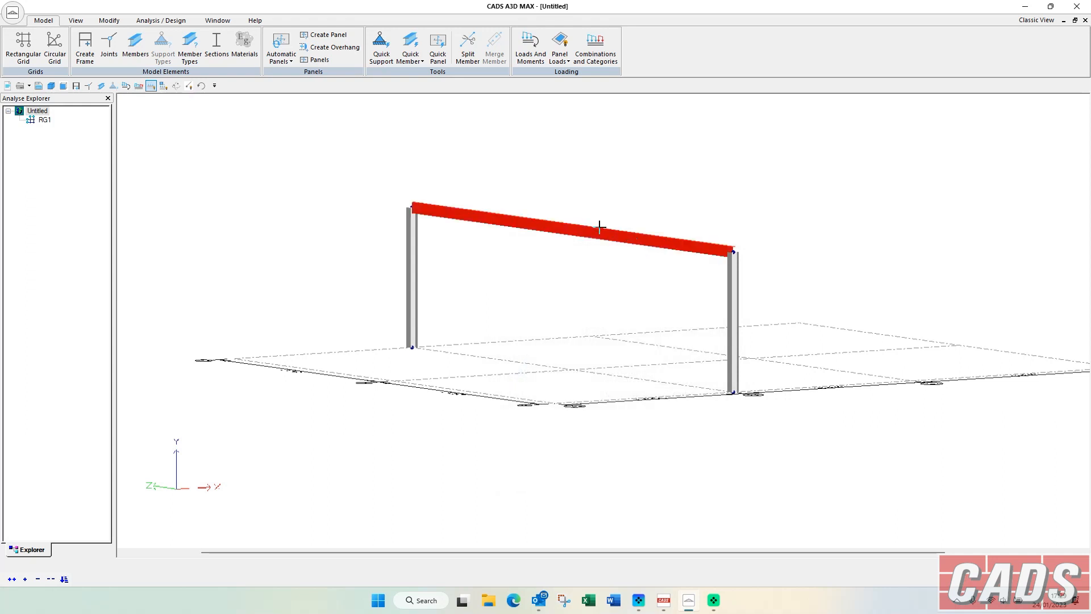
{"action": "left_click", "coordinate": [467, 49]}
{"action": "left_click", "coordinate": [553, 327]}
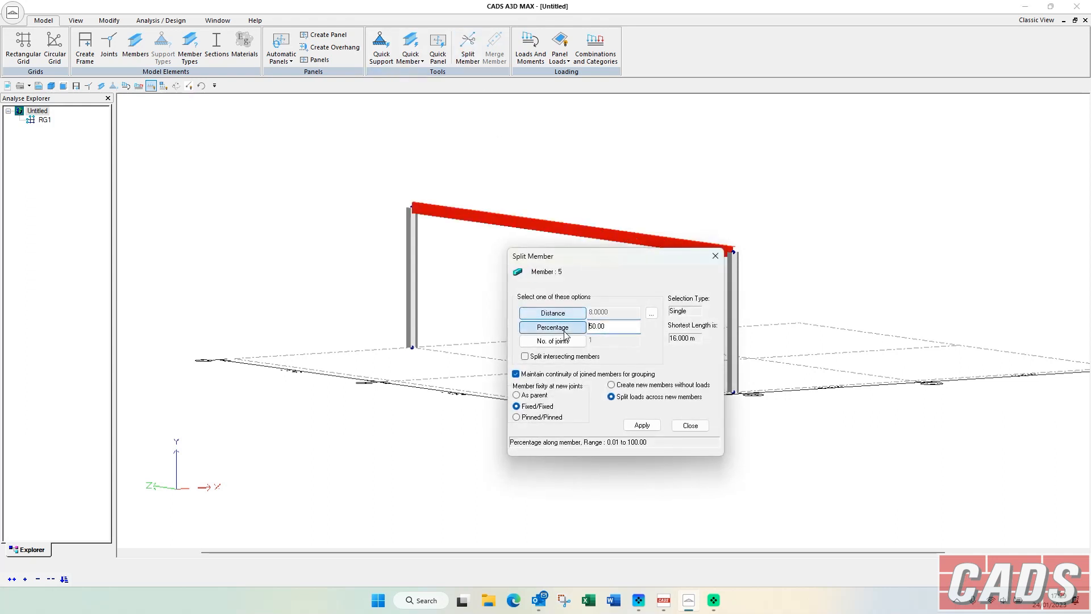
{"action": "left_click", "coordinate": [690, 426]}
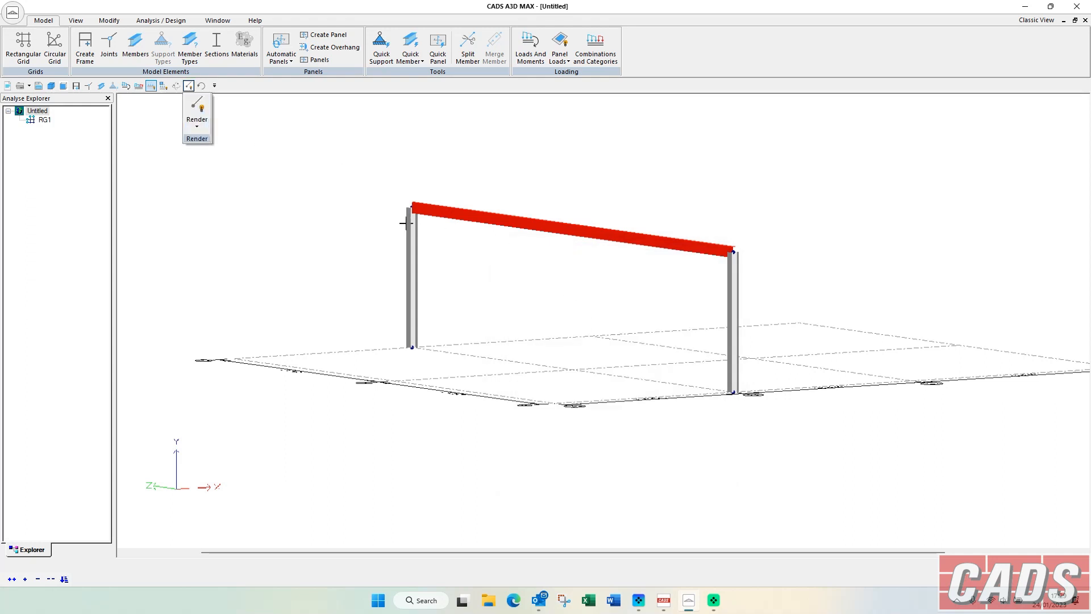
{"action": "left_click", "coordinate": [189, 86]}
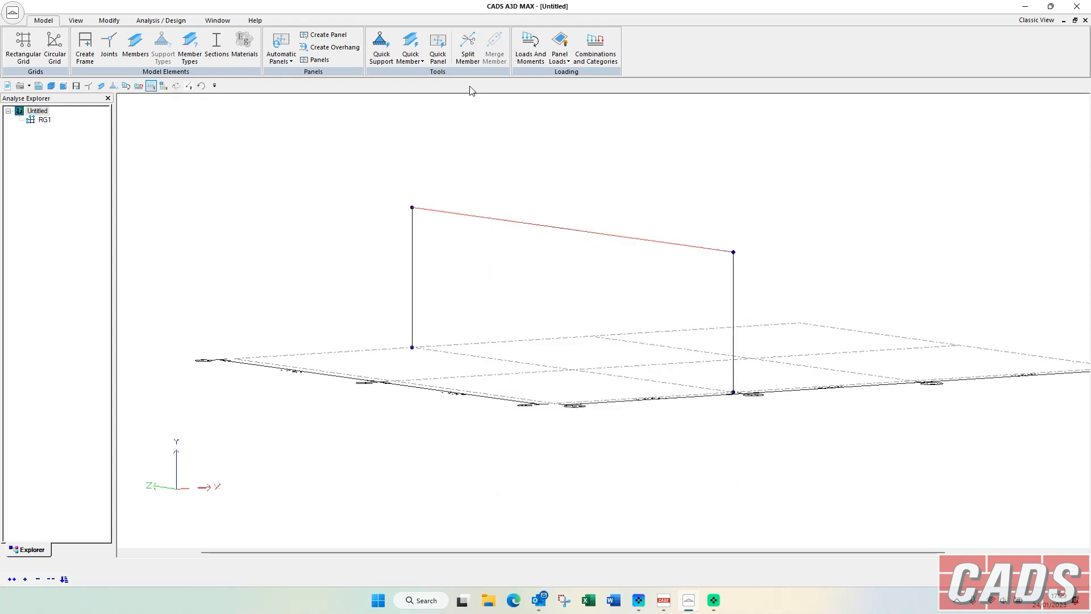
{"action": "left_click", "coordinate": [466, 51]}
{"action": "left_click", "coordinate": [552, 326]}
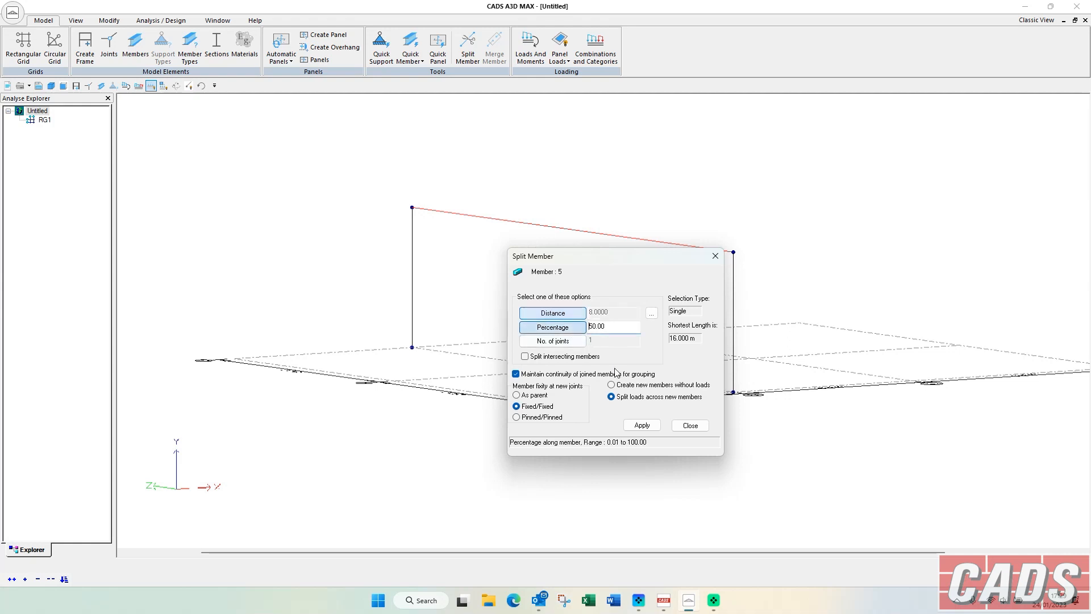
{"action": "left_click", "coordinate": [642, 426]}
{"action": "left_click", "coordinate": [690, 426]}
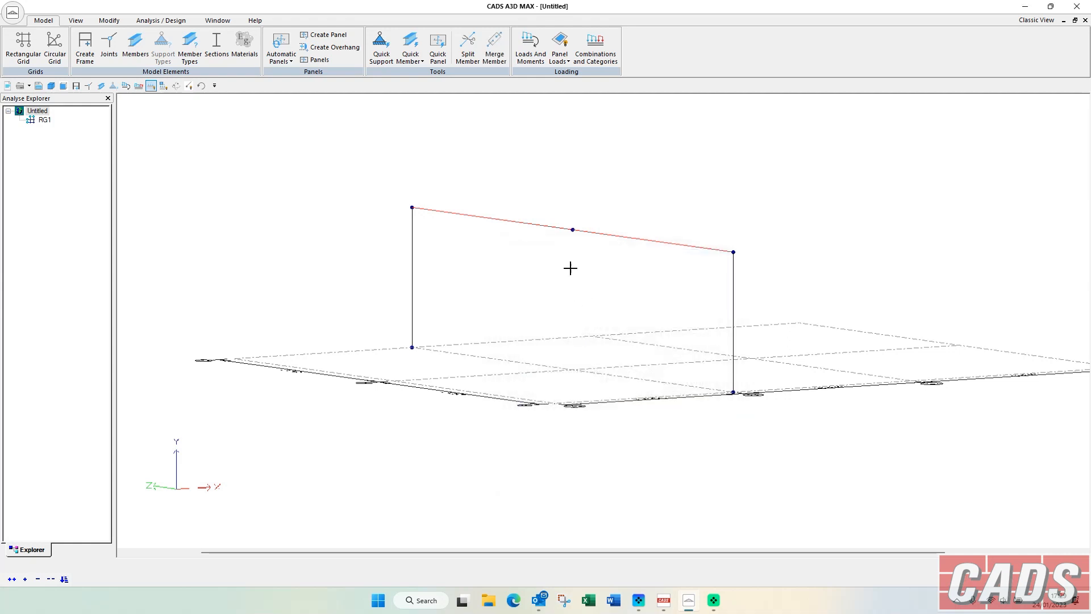
{"action": "left_click", "coordinate": [575, 226]}
{"action": "left_click", "coordinate": [575, 244]}
Display the joint labels and raise the Y coordinate of mid-beam joint 8 in the Joint Editor to form the apex.
{"action": "left_click", "coordinate": [76, 21]}
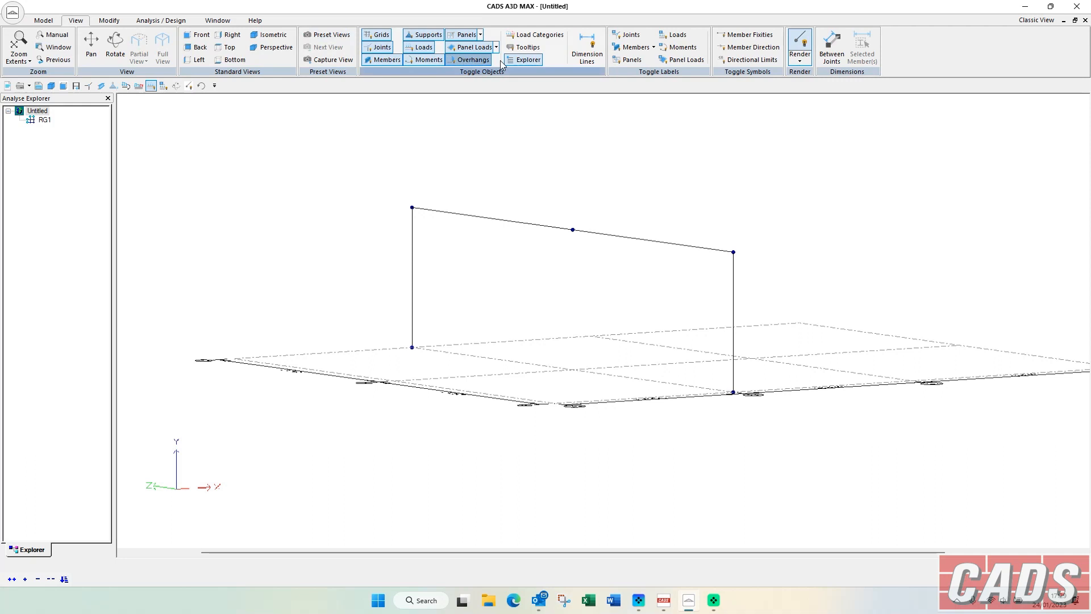
{"action": "left_click", "coordinate": [629, 35]}
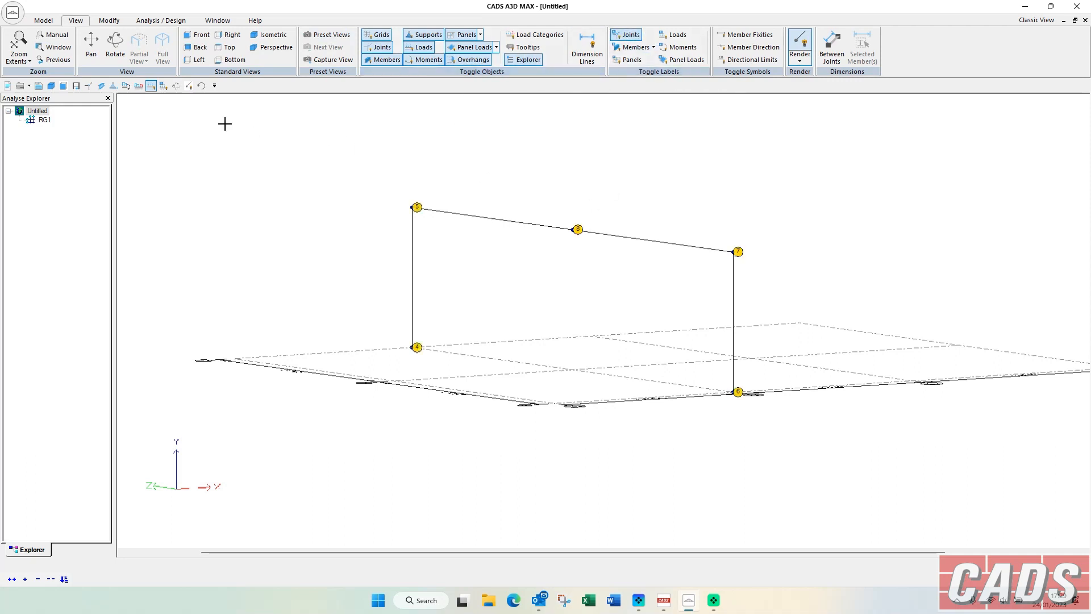
{"action": "left_click", "coordinate": [44, 20]}
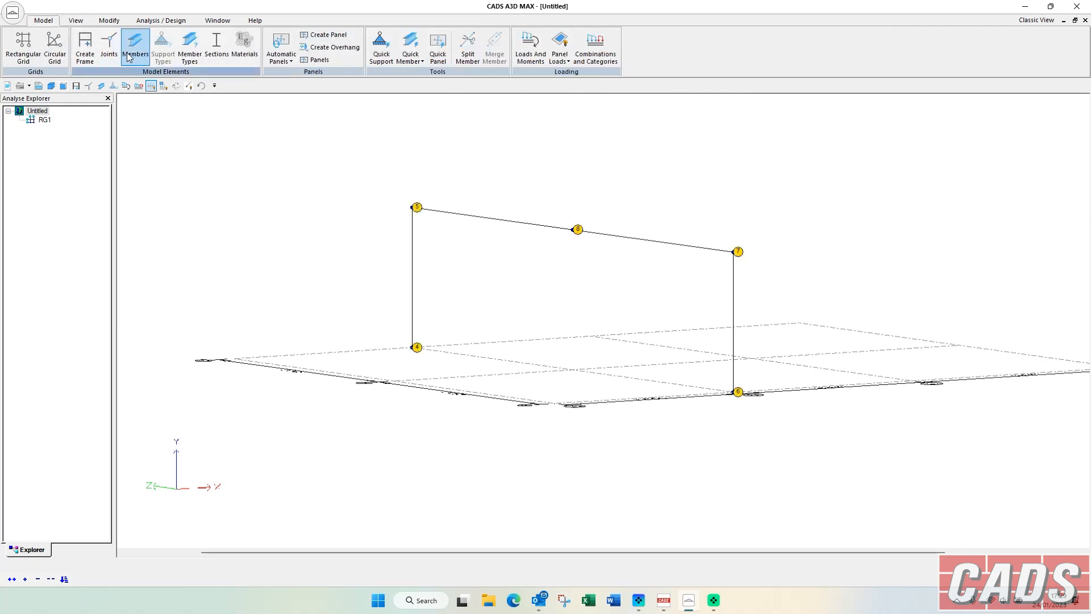
{"action": "left_click", "coordinate": [107, 49]}
{"action": "left_click", "coordinate": [482, 243]}
{"action": "left_click", "coordinate": [482, 243]}
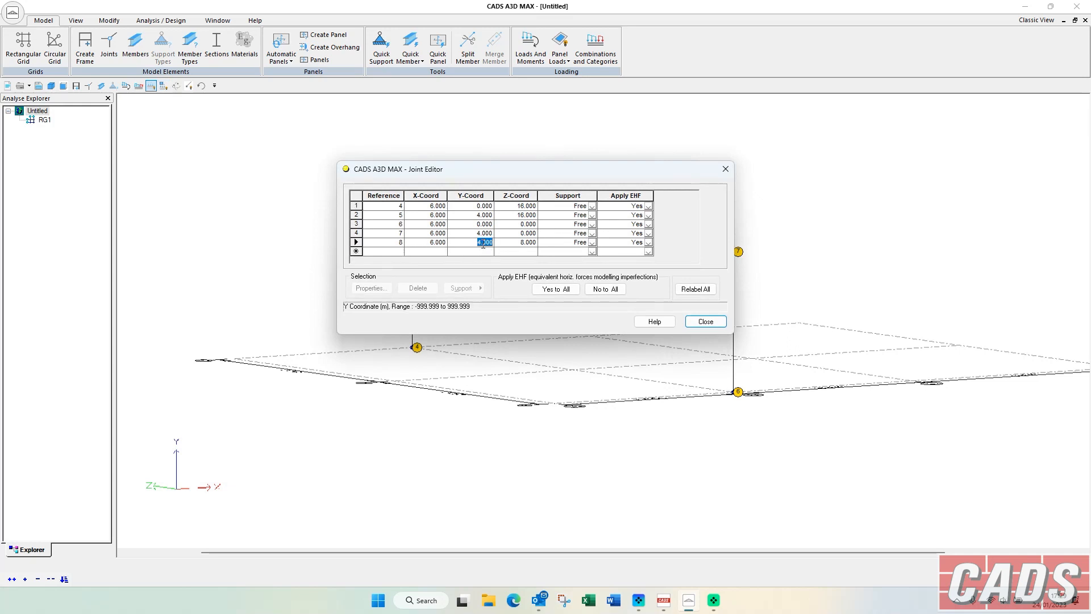
{"action": "left_click", "coordinate": [706, 321]}
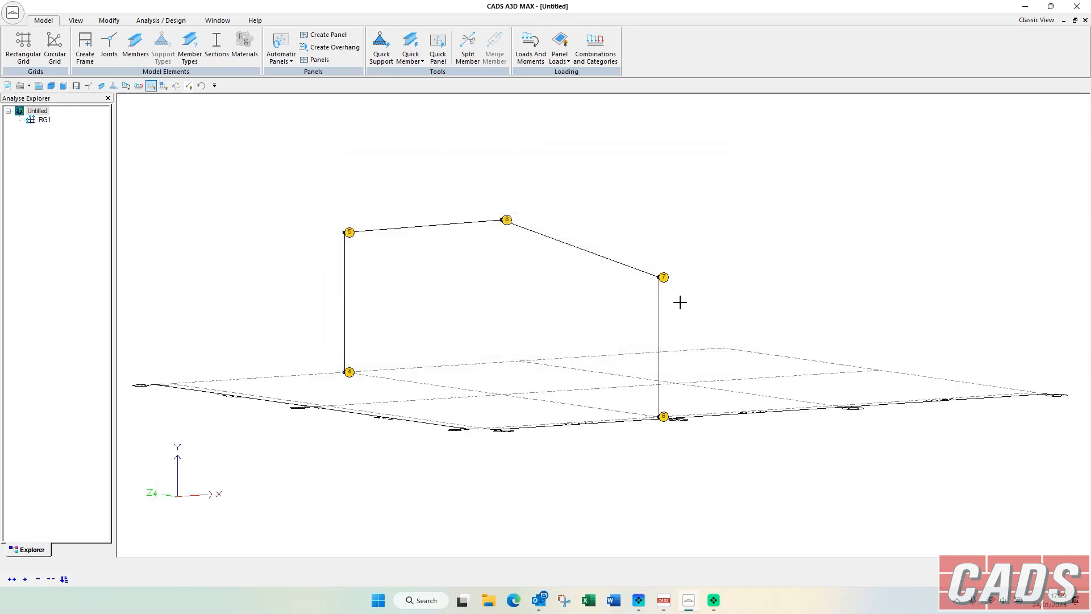
Render the pitched frame, select all of it and paste a copy at grid point 3-C (12.0, 0.0, 16.0).
{"action": "left_click", "coordinate": [189, 86]}
{"action": "left_click", "coordinate": [176, 86]}
{"action": "mouse_move", "coordinate": [415, 159]}
{"action": "left_mouse_down"}
{"action": "mouse_move", "coordinate": [443, 163]}
{"action": "mouse_move", "coordinate": [430, 171]}
{"action": "left_mouse_up"}
{"action": "left_click_drag", "start_coordinate": [371, 189], "coordinate": [658, 471]}
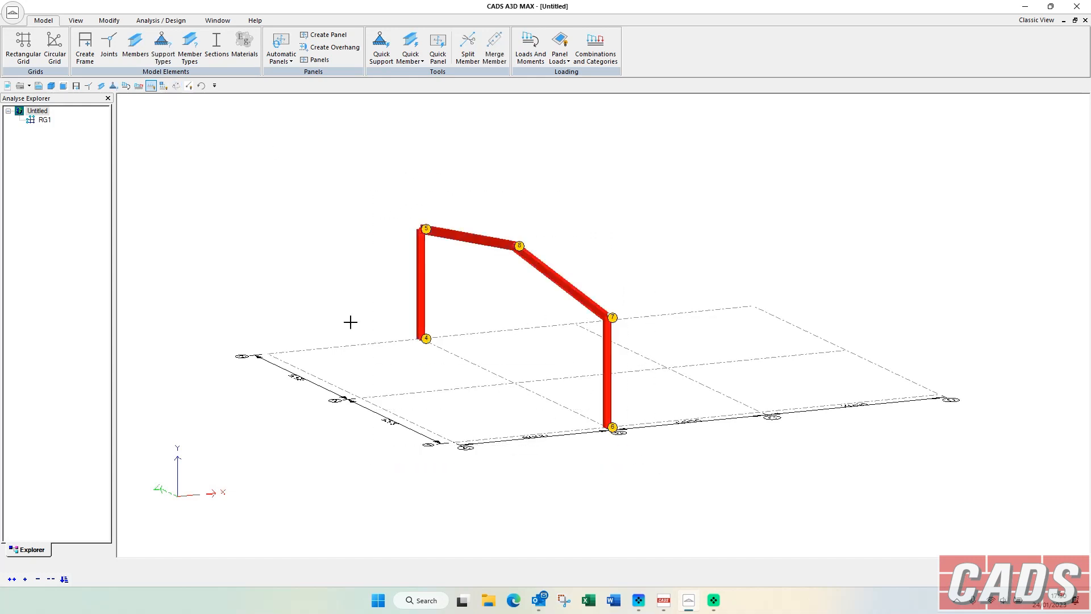
{"action": "left_click", "coordinate": [109, 21]}
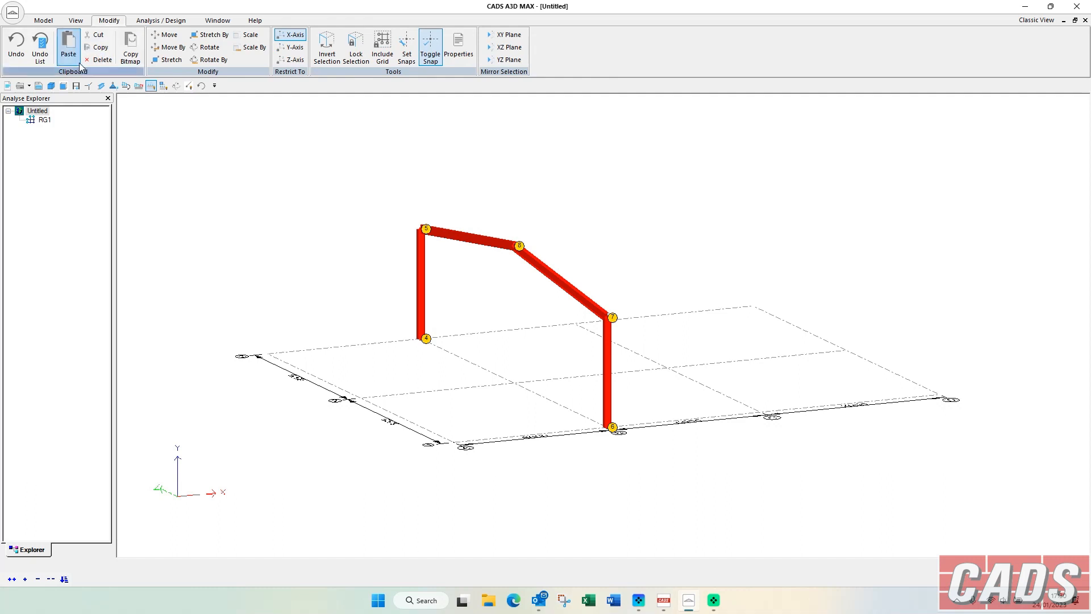
{"action": "left_click", "coordinate": [68, 45]}
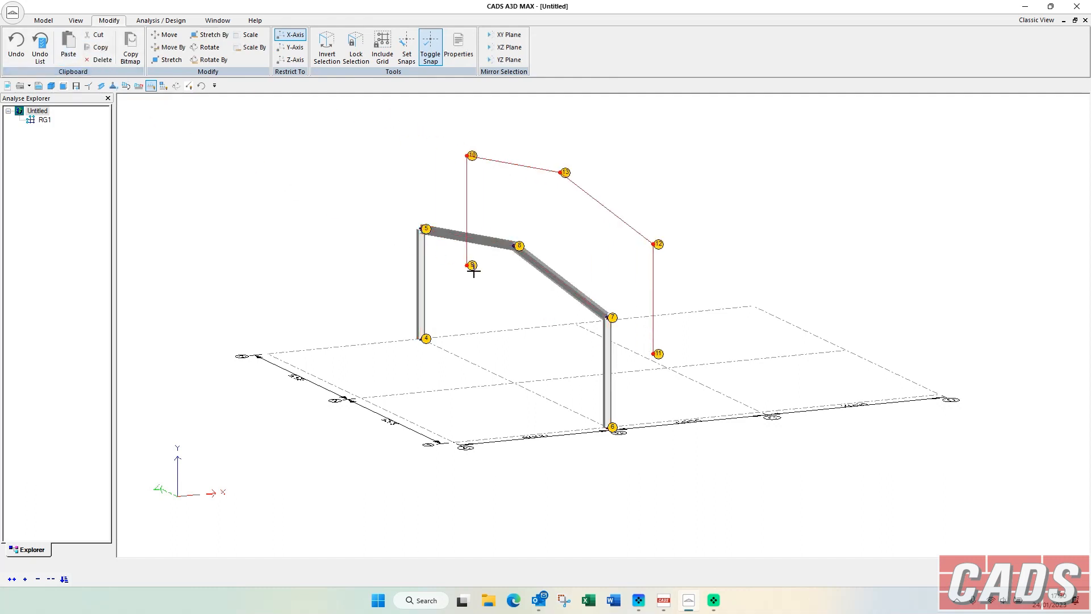
{"action": "left_click", "coordinate": [573, 323]}
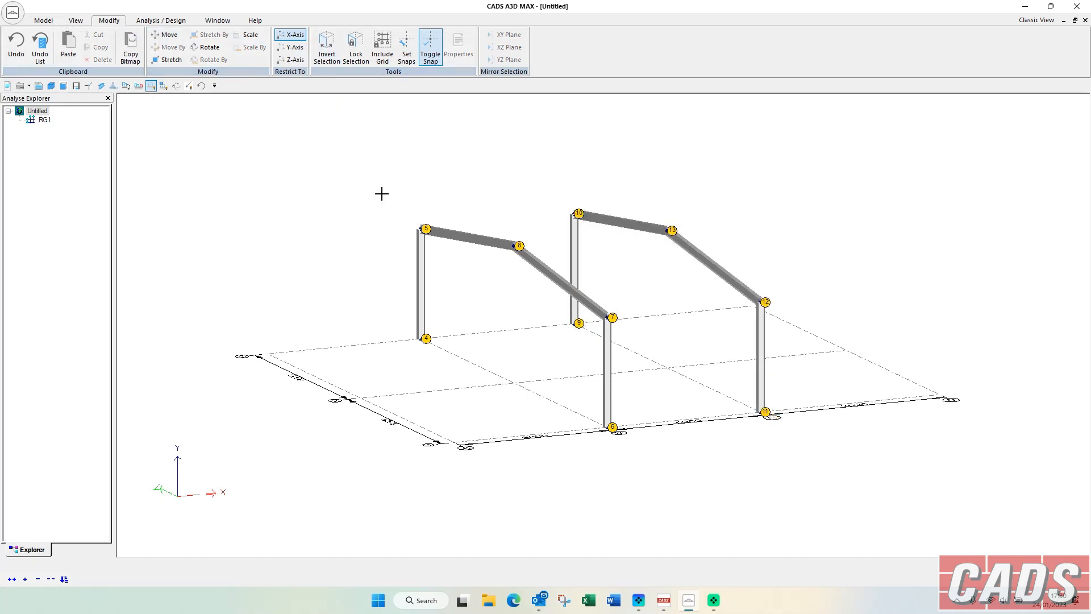
Delete both portal frames from the grid.
{"action": "left_click_drag", "start_coordinate": [271, 162], "coordinate": [830, 477]}
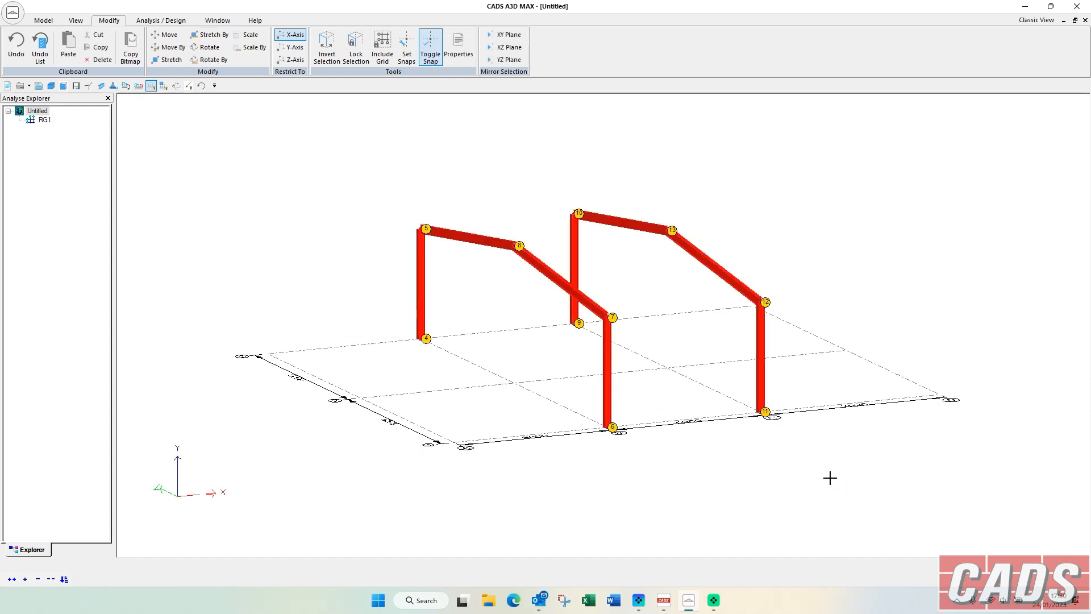
{"action": "key", "text": "Delete"}
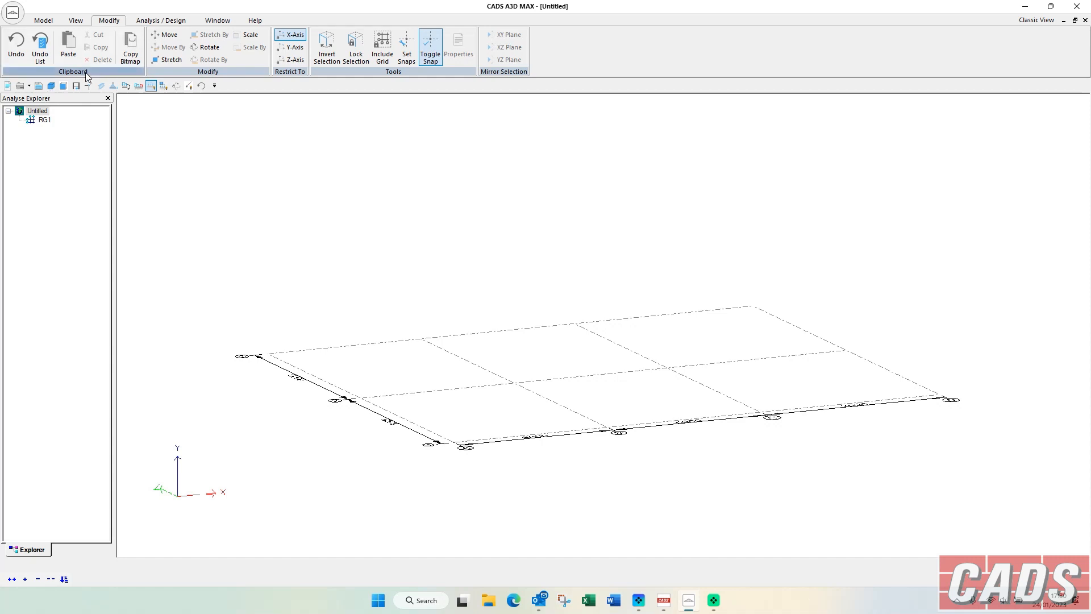
Hide the grids and start creating a new 3D Building Frame.
{"action": "left_click", "coordinate": [74, 21]}
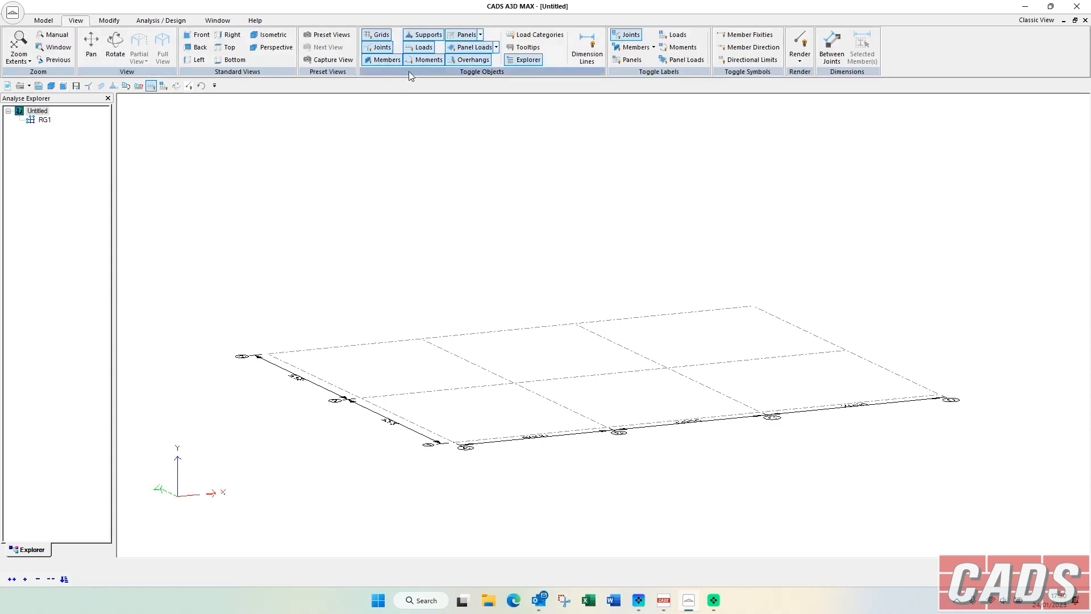
{"action": "left_click", "coordinate": [378, 35]}
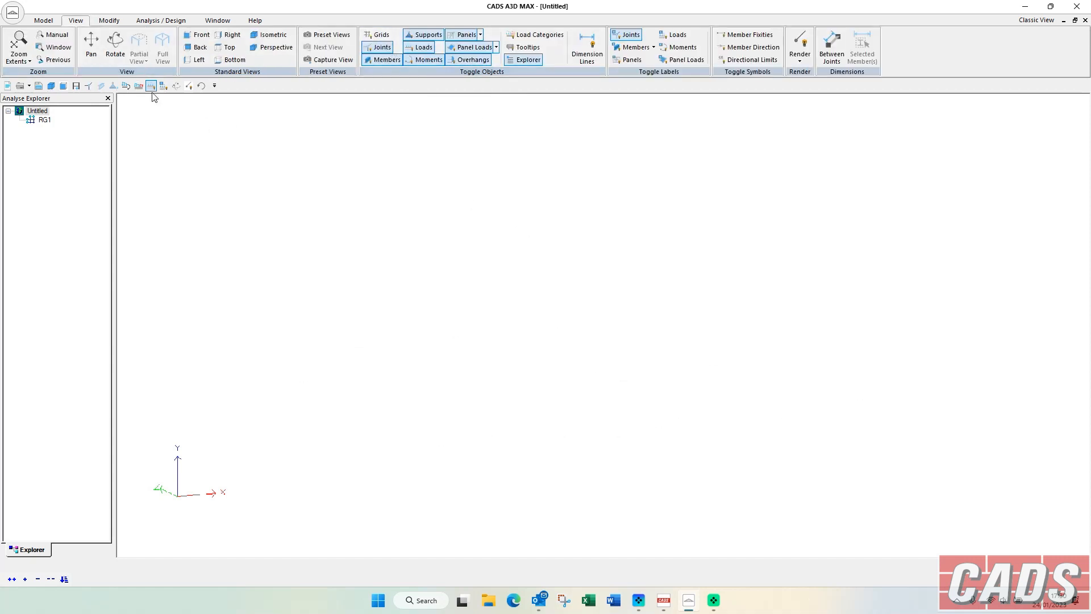
{"action": "left_click", "coordinate": [48, 21]}
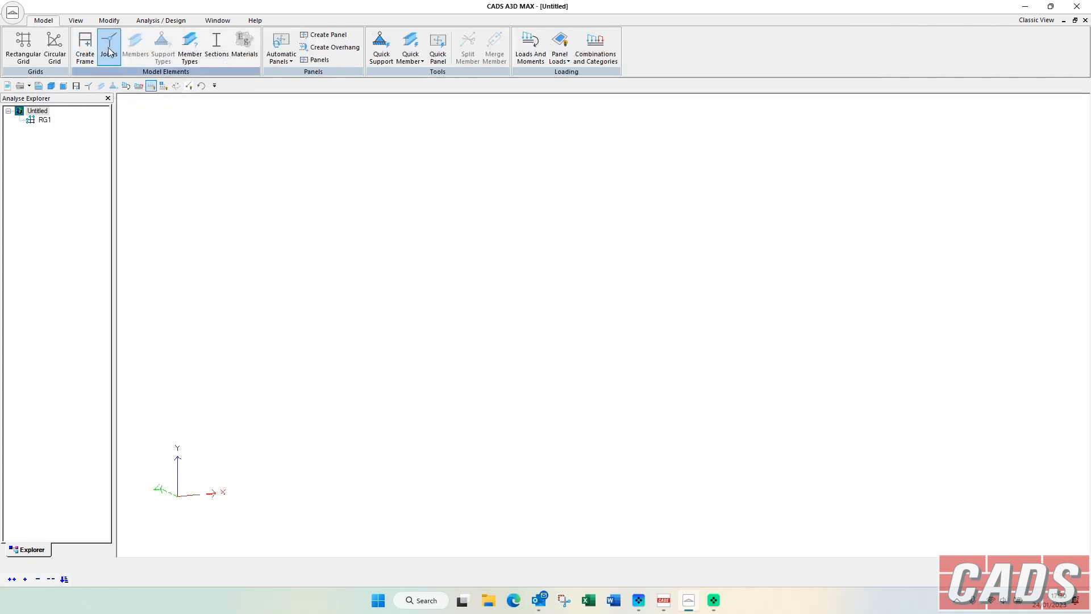
{"action": "left_click", "coordinate": [85, 46]}
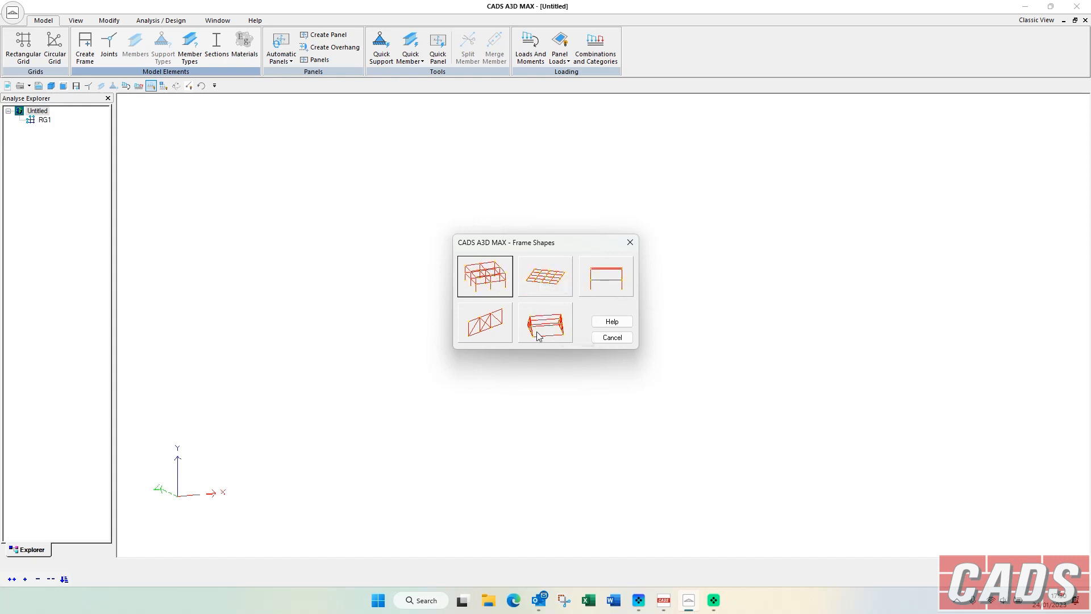
{"action": "left_click", "coordinate": [484, 276]}
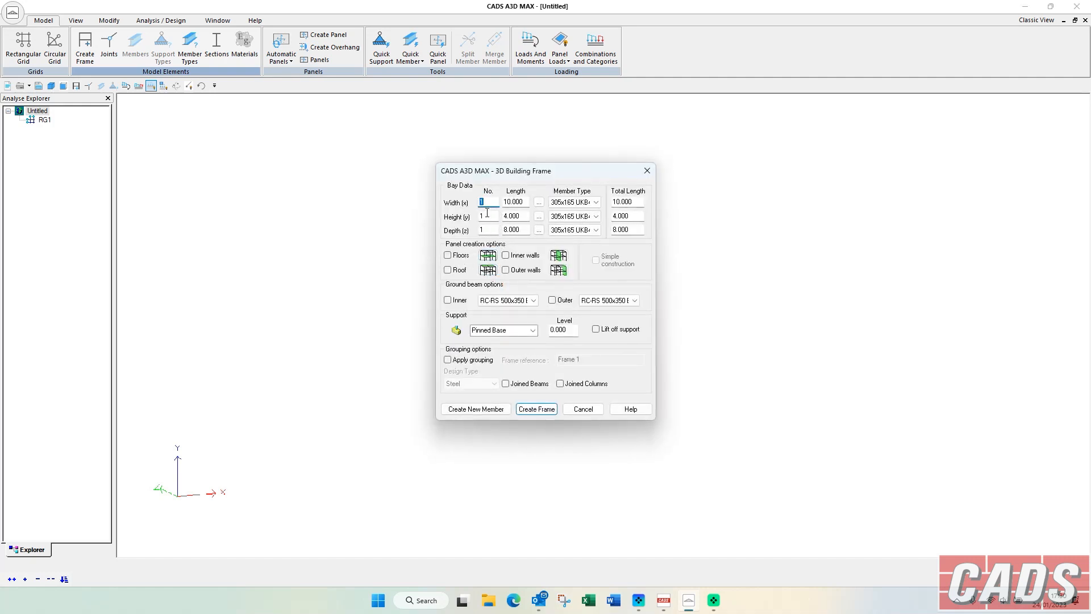
Set the frame width to 3 bays of 8 m and check the individual bay widths and the beam member types.
{"action": "type", "text": "3"}
{"action": "key", "text": "Tab"}
{"action": "type", "text": "8"}
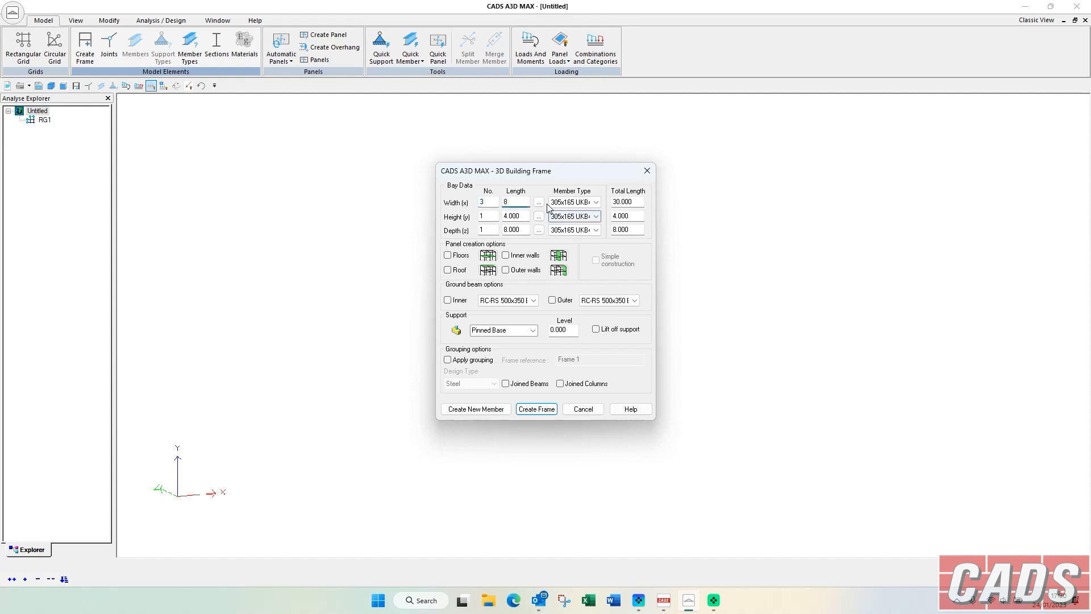
{"action": "left_click", "coordinate": [538, 202]}
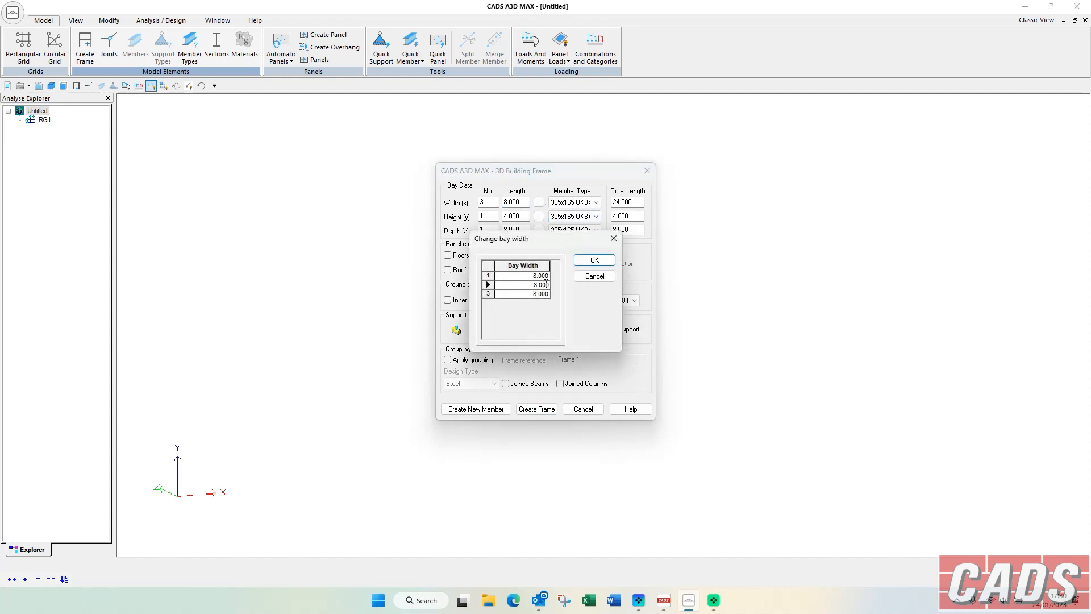
{"action": "left_click", "coordinate": [592, 261]}
{"action": "left_click", "coordinate": [598, 205]}
{"action": "left_click", "coordinate": [598, 205]}
Set the frame height to 2 storeys and choose the 203x203 UKC member type for the columns.
{"action": "left_click_drag", "start_coordinate": [491, 216], "coordinate": [454, 220]}
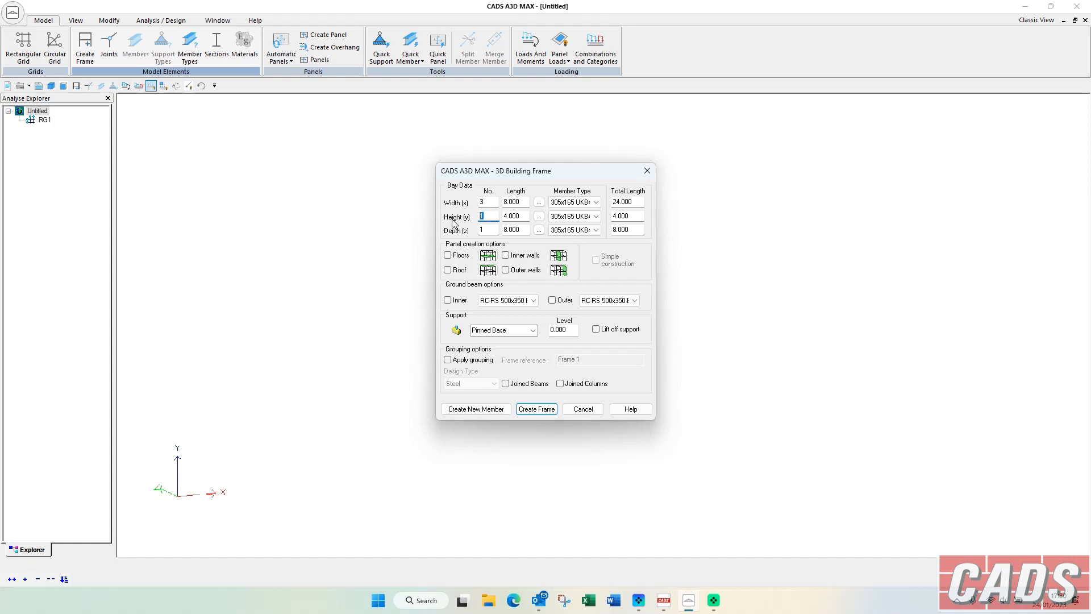
{"action": "type", "text": "2"}
{"action": "key", "text": "Tab"}
{"action": "left_click", "coordinate": [595, 216]}
{"action": "left_click", "coordinate": [576, 235]}
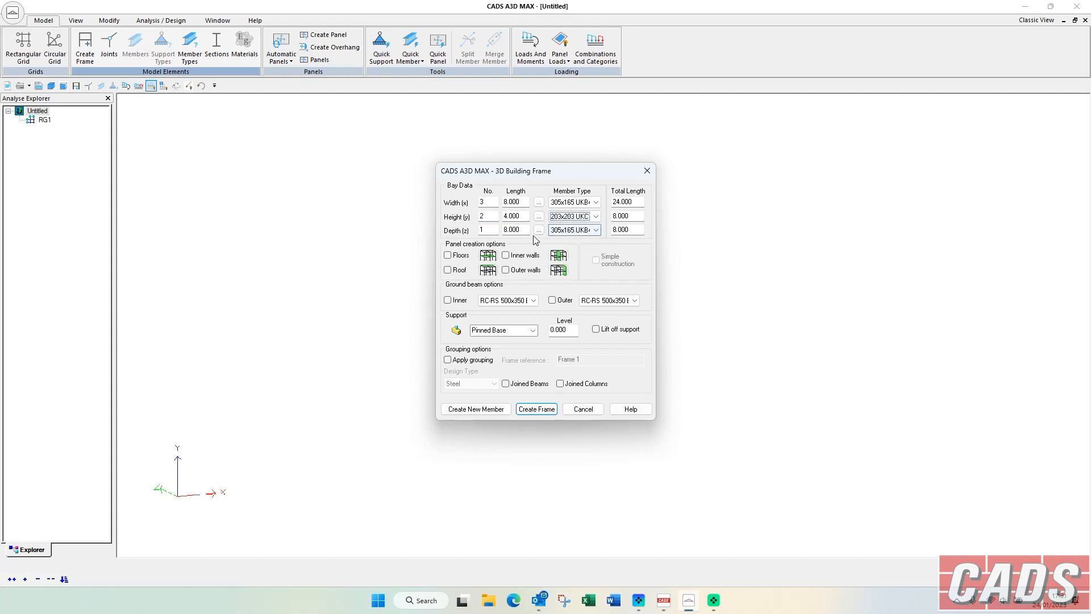
Set the depth and width bay lengths to 6 m, include floor panels and create the frame.
{"action": "mouse_move", "coordinate": [495, 230]}
{"action": "left_mouse_down"}
{"action": "mouse_move", "coordinate": [476, 232]}
{"action": "mouse_move", "coordinate": [505, 228]}
{"action": "left_mouse_up"}
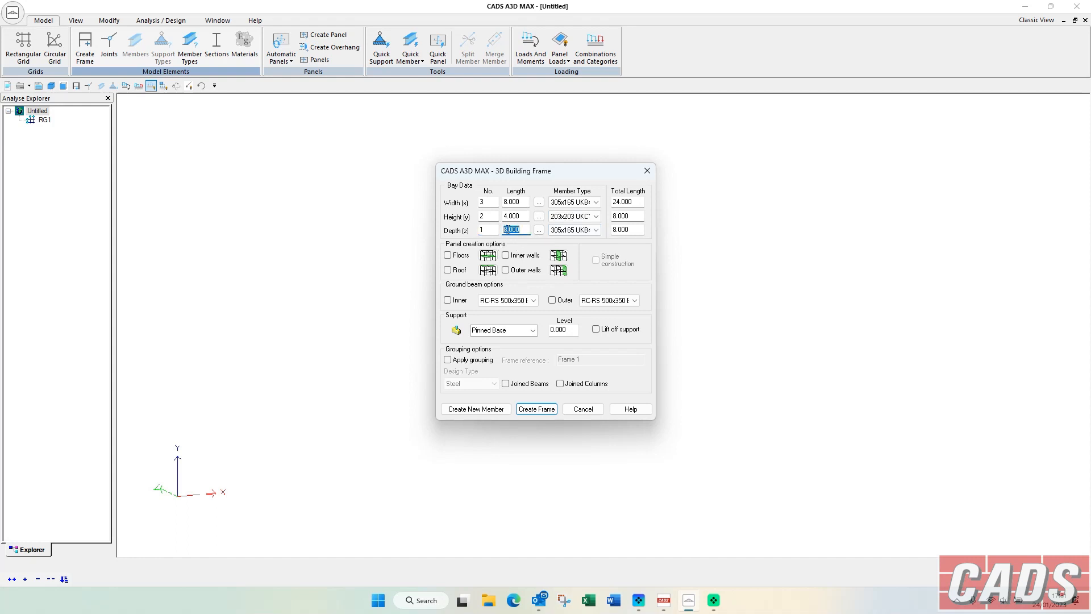
{"action": "type", "text": "6"}
{"action": "key", "text": "Tab"}
{"action": "left_click_drag", "start_coordinate": [521, 203], "coordinate": [501, 199]}
{"action": "type", "text": "6"}
{"action": "key", "text": "Tab"}
{"action": "left_click", "coordinate": [463, 257]}
{"action": "left_click", "coordinate": [529, 410]}
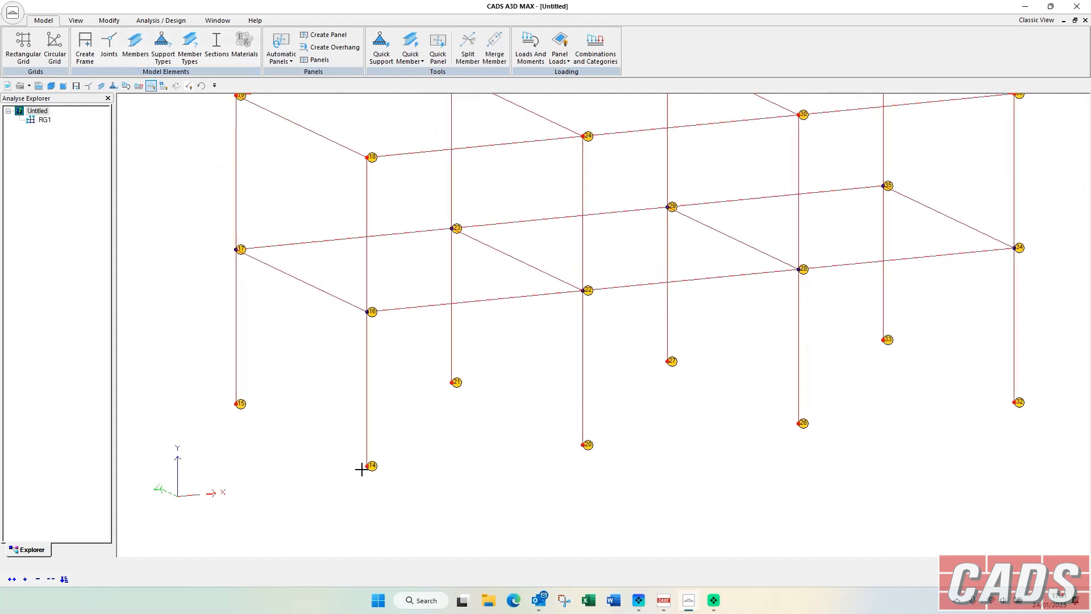
Place the building frame at the origin with x, y and z at 0 and render the model.
{"action": "left_click", "coordinate": [347, 508]}
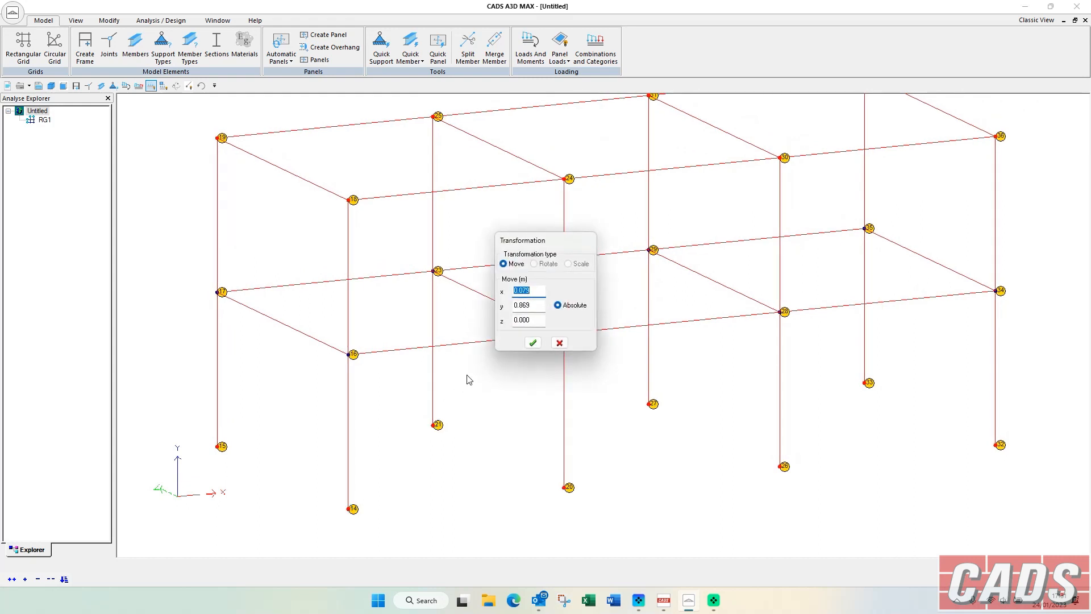
{"action": "type", "text": "0"}
{"action": "key", "text": "Tab"}
{"action": "type", "text": "0"}
{"action": "key", "text": "Tab"}
{"action": "key", "text": "Tab"}
{"action": "left_click", "coordinate": [532, 342]}
{"action": "middle_click_drag", "start_coordinate": [342, 193], "coordinate": [359, 217]}
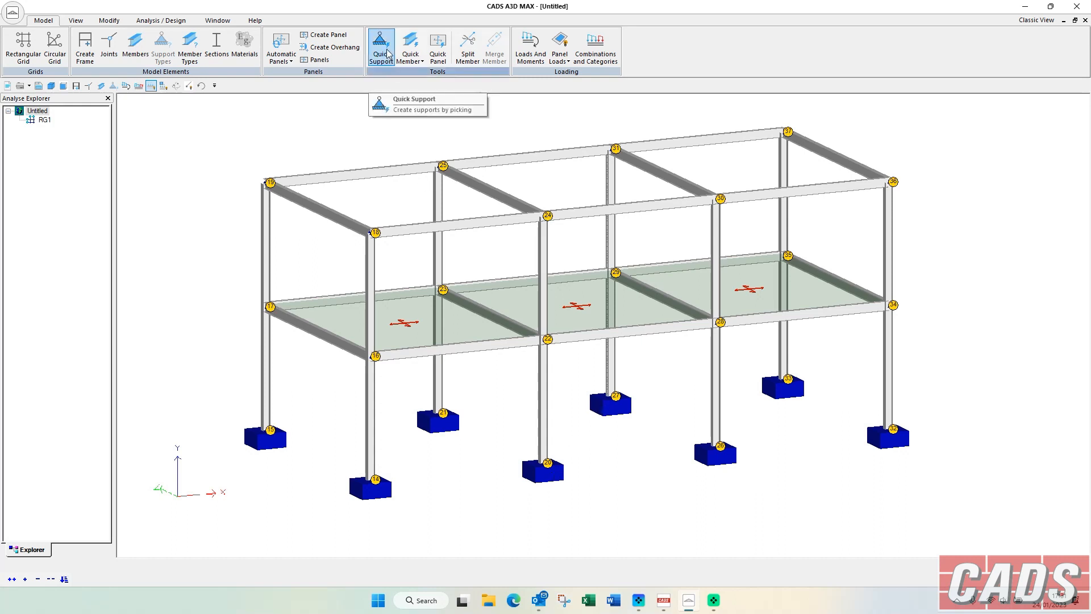
Delete the support at joint 14 and assign a Fixed support there with Quick Support.
{"action": "left_click", "coordinate": [370, 488]}
{"action": "key", "text": "Delete"}
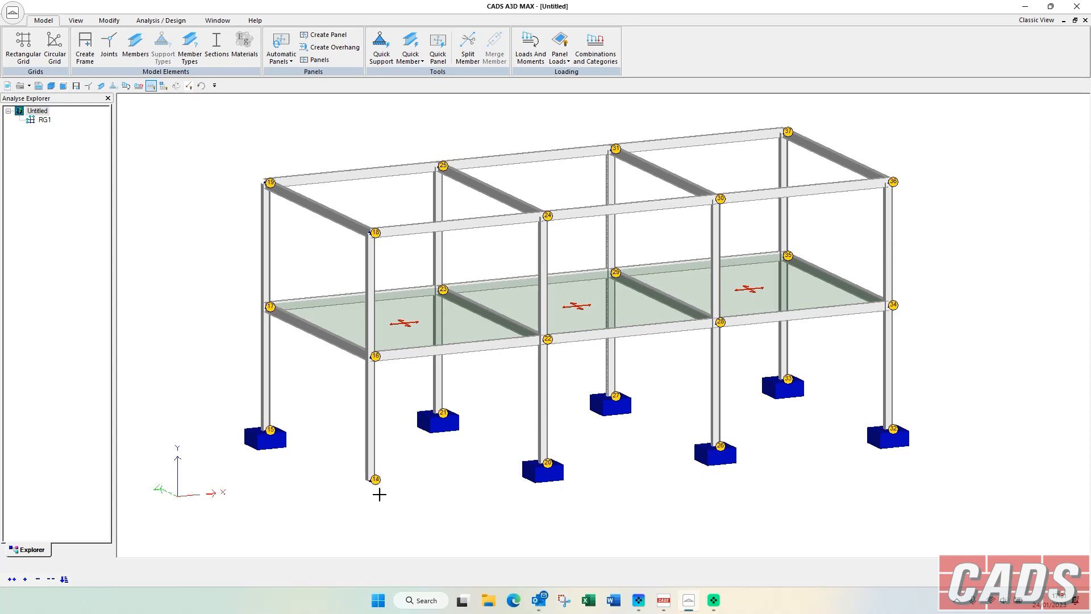
{"action": "left_click", "coordinate": [381, 49]}
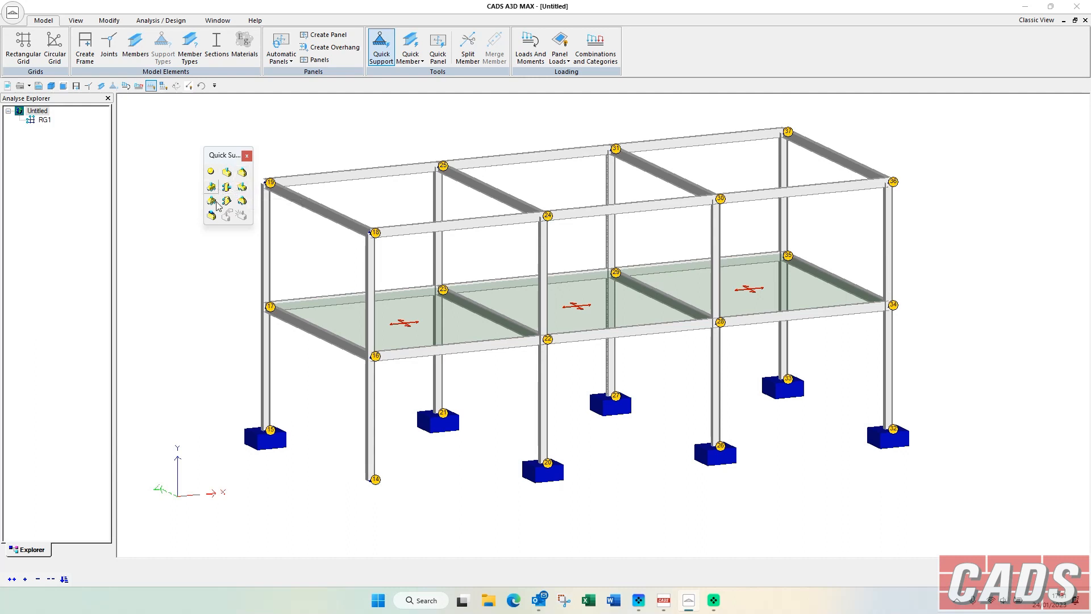
{"action": "left_click", "coordinate": [226, 172]}
{"action": "left_click_drag", "start_coordinate": [354, 502], "coordinate": [398, 465]}
{"action": "left_click", "coordinate": [246, 155]}
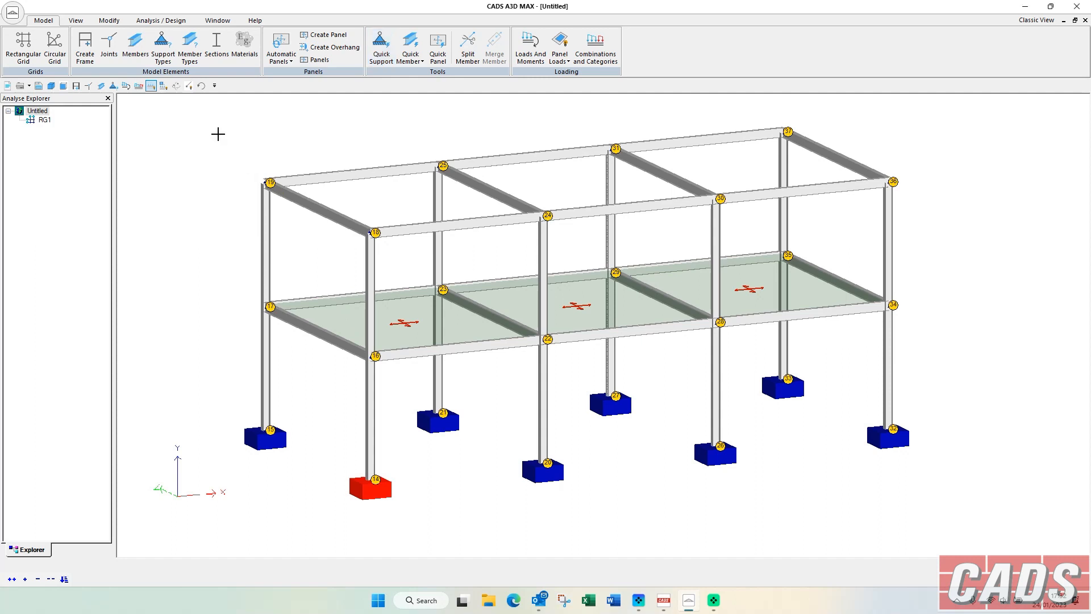
Create a new support type for joint 14 in its joint properties.
{"action": "right_click", "coordinate": [384, 496]}
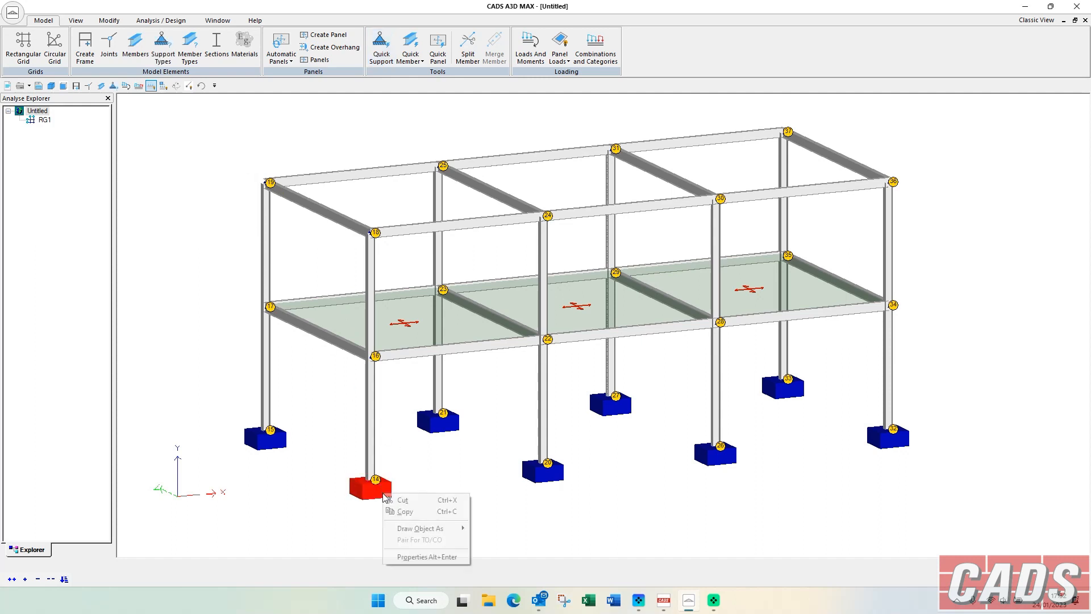
{"action": "left_click", "coordinate": [424, 557]}
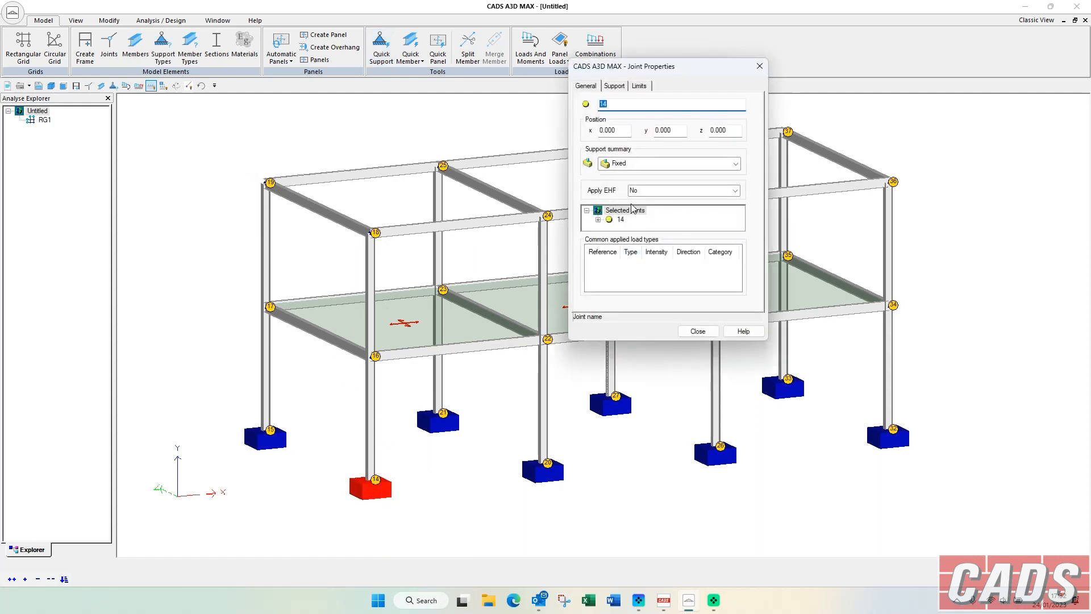
{"action": "left_click", "coordinate": [614, 86]}
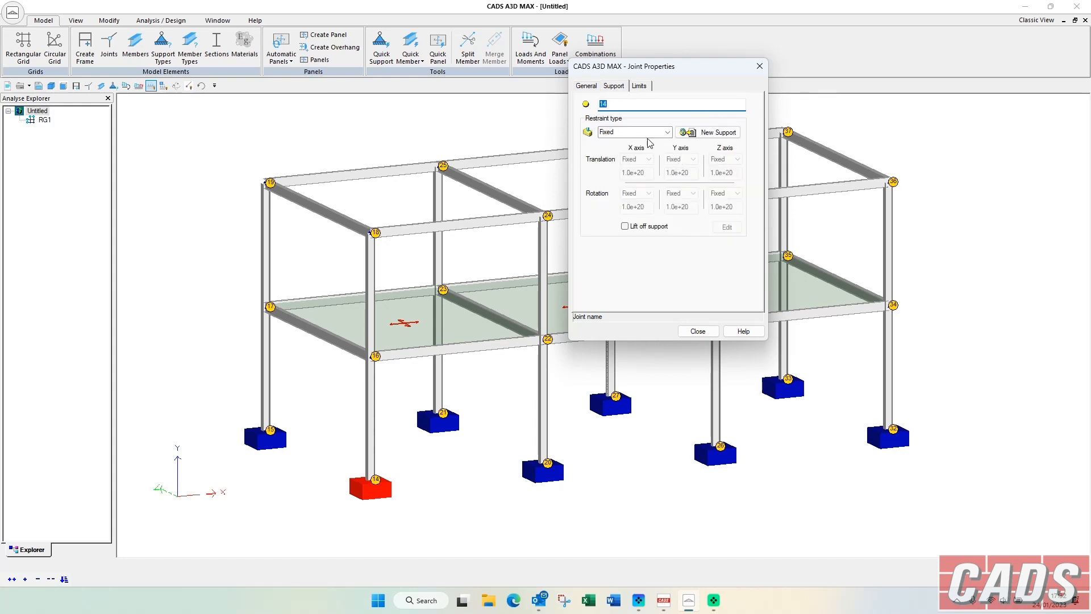
{"action": "left_click", "coordinate": [689, 133]}
Examine the X-axis and Y-axis translation restraint options of joint 14's new support, then close its properties.
{"action": "left_click", "coordinate": [649, 160]}
{"action": "left_click", "coordinate": [693, 160]}
{"action": "left_click", "coordinate": [692, 159]}
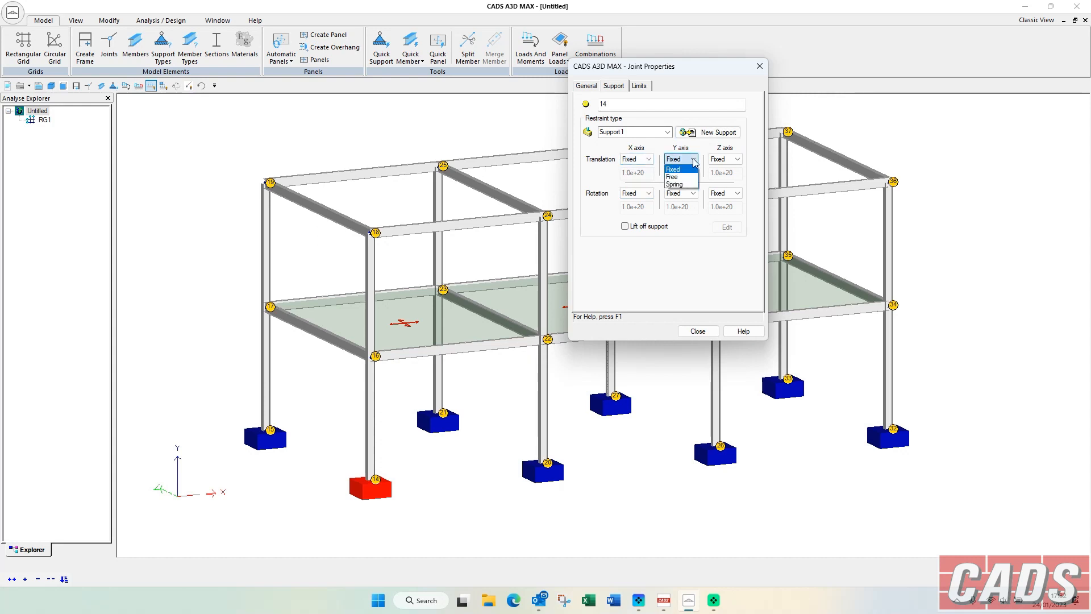
{"action": "left_click", "coordinate": [693, 161]}
{"action": "left_click", "coordinate": [693, 161]}
{"action": "left_click", "coordinate": [683, 177]}
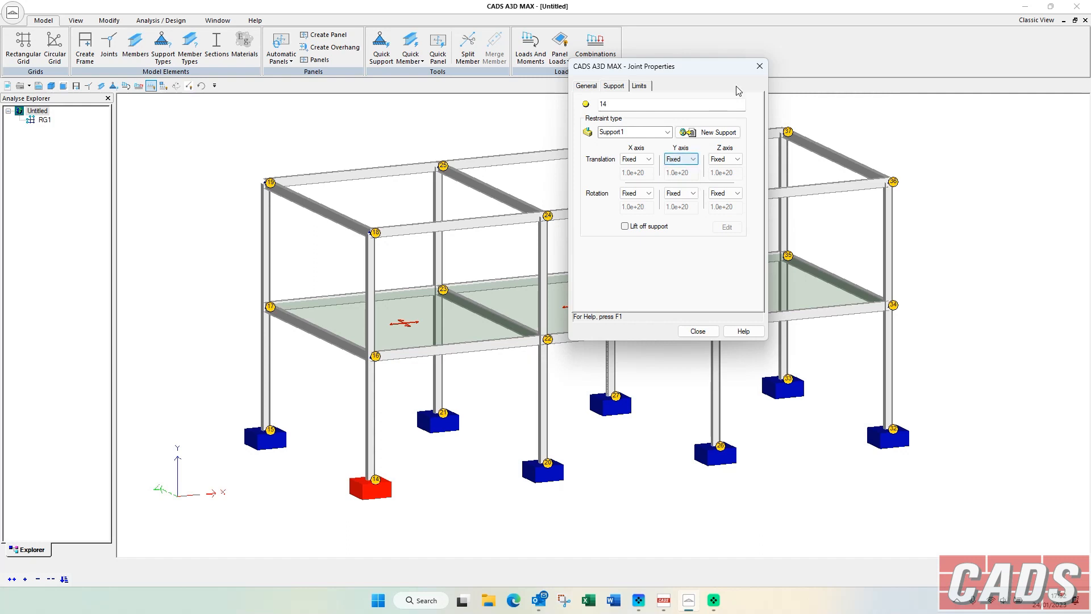
{"action": "left_click", "coordinate": [759, 66]}
{"action": "left_click", "coordinate": [299, 137]}
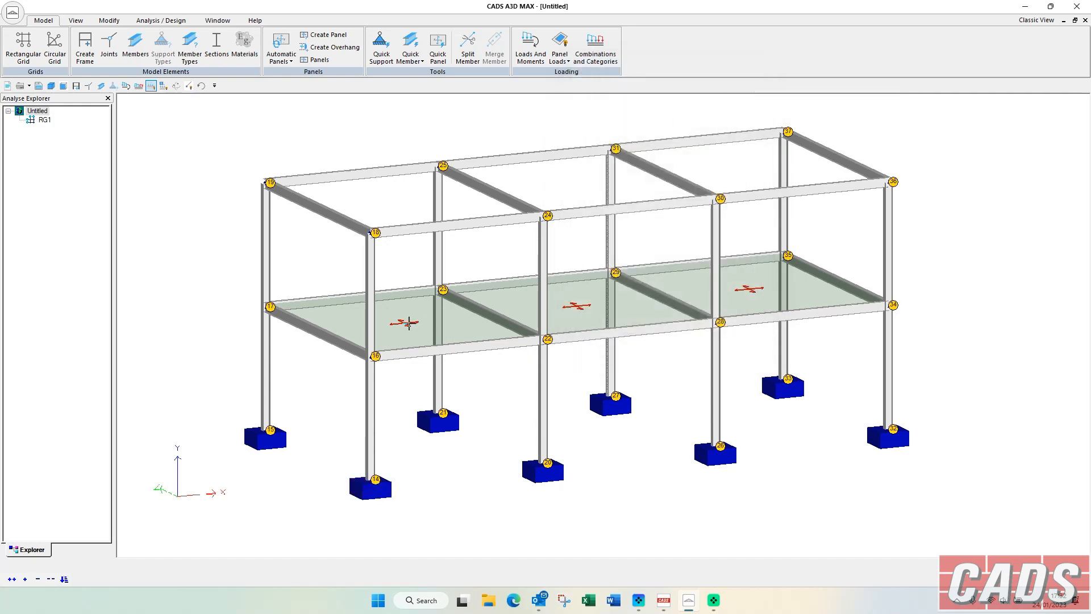
Open the shared properties of the three floor panels and examine their rigidity, reference and material type options.
{"action": "left_click", "coordinate": [580, 306]}
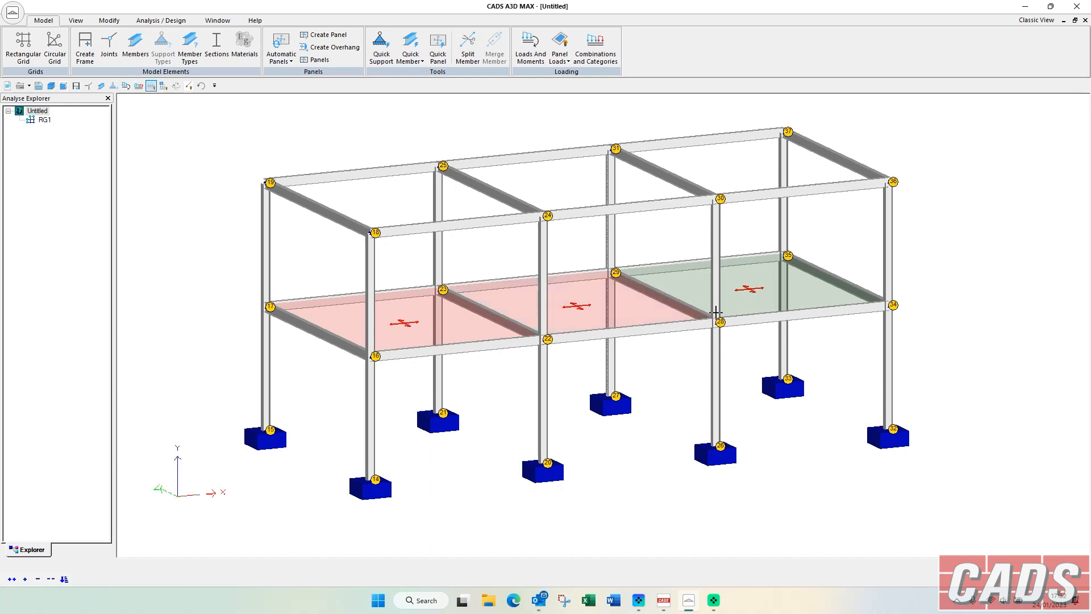
{"action": "right_click", "coordinate": [752, 290]}
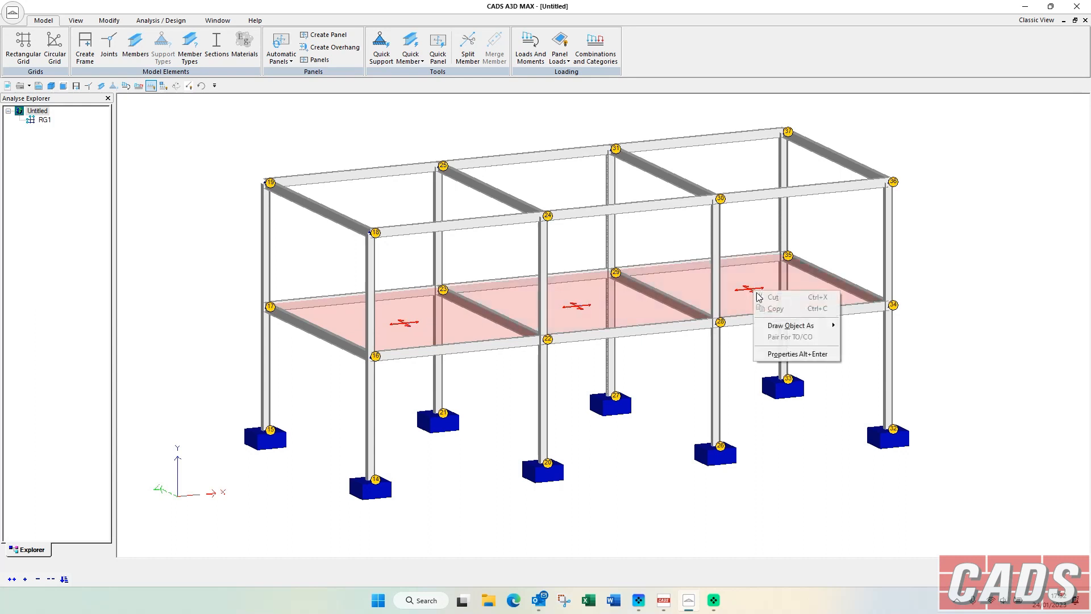
{"action": "left_click", "coordinate": [777, 356]}
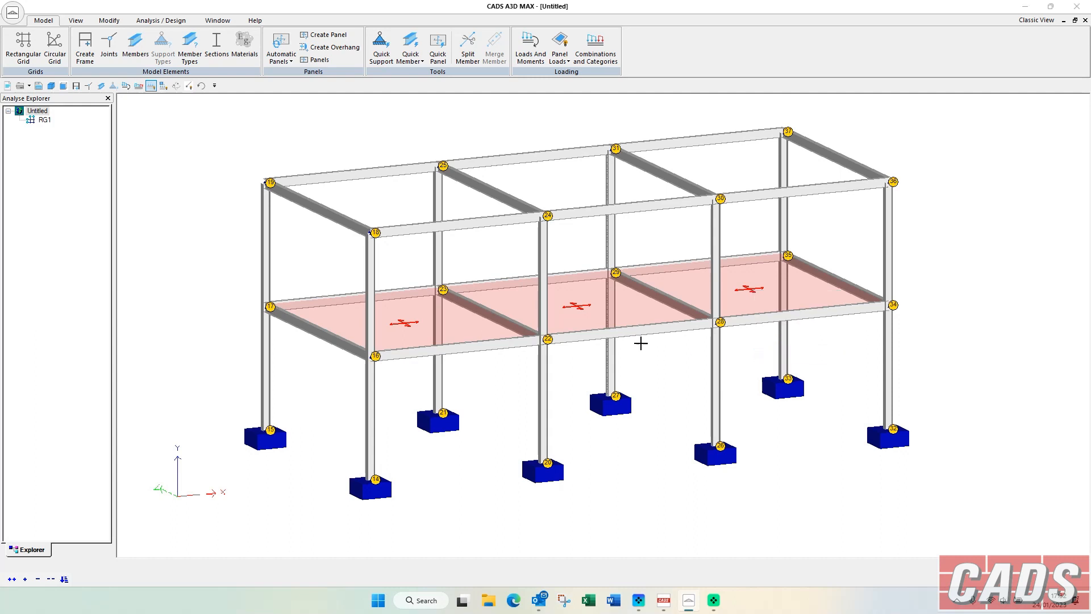
{"action": "left_click", "coordinate": [159, 209]}
{"action": "left_click", "coordinate": [191, 208]}
{"action": "left_click", "coordinate": [177, 226]}
{"action": "left_click", "coordinate": [97, 210]}
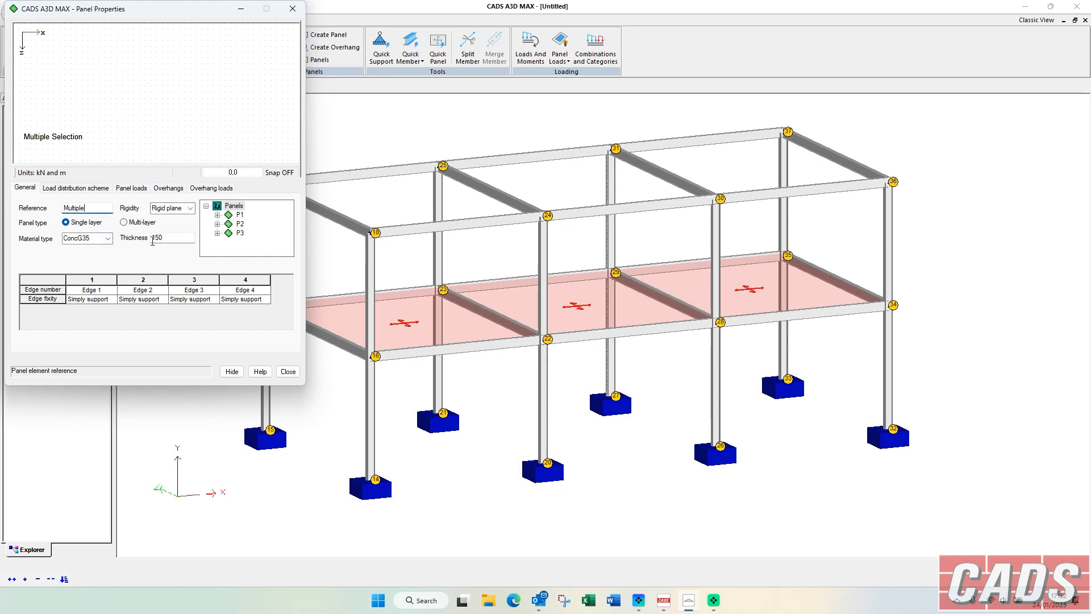
{"action": "left_click", "coordinate": [110, 240]}
{"action": "left_click", "coordinate": [110, 240]}
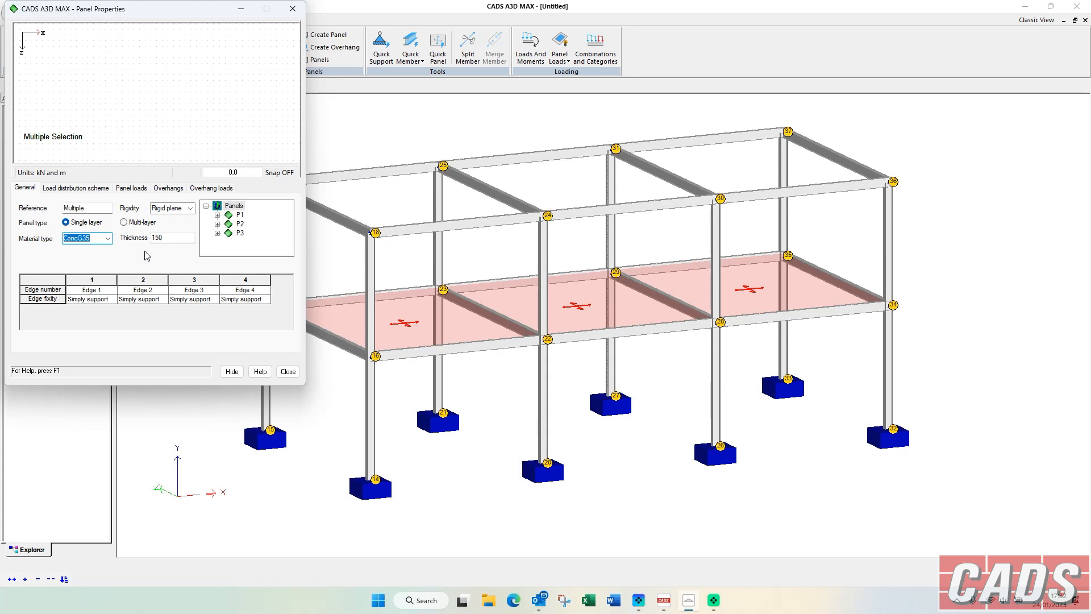
Examine the load distribution types available for the normal load distribution scheme of the floor panels.
{"action": "left_click", "coordinate": [76, 187]}
{"action": "left_click", "coordinate": [191, 284]}
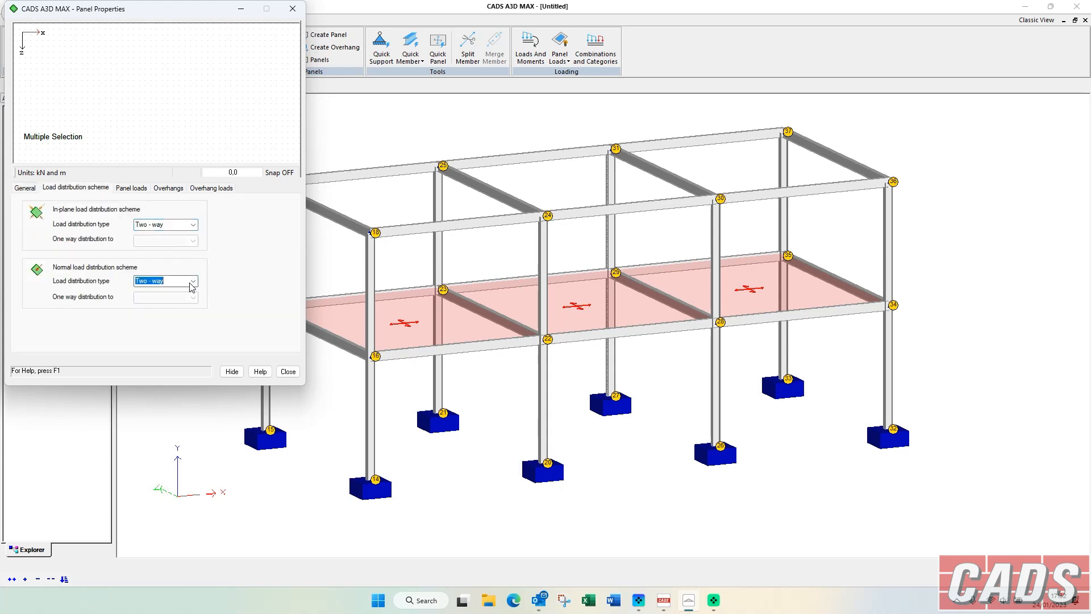
{"action": "left_click", "coordinate": [192, 282]}
{"action": "left_click", "coordinate": [192, 285]}
Create a Dead area load of 3 kN/m2 in the Normal direction on the three floor panels.
{"action": "left_click", "coordinate": [133, 187]}
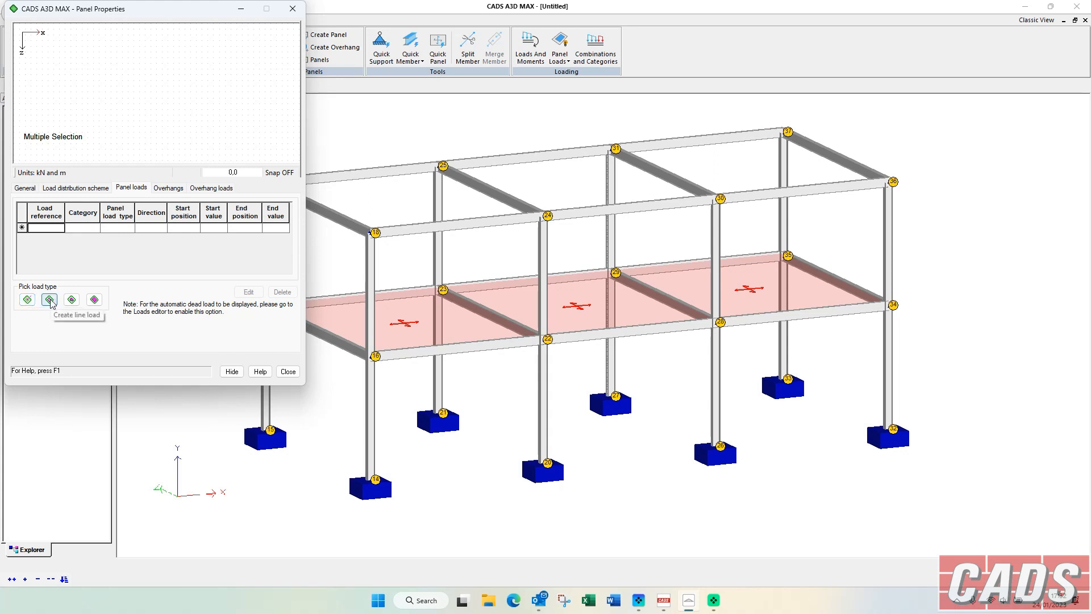
{"action": "left_click", "coordinate": [83, 303]}
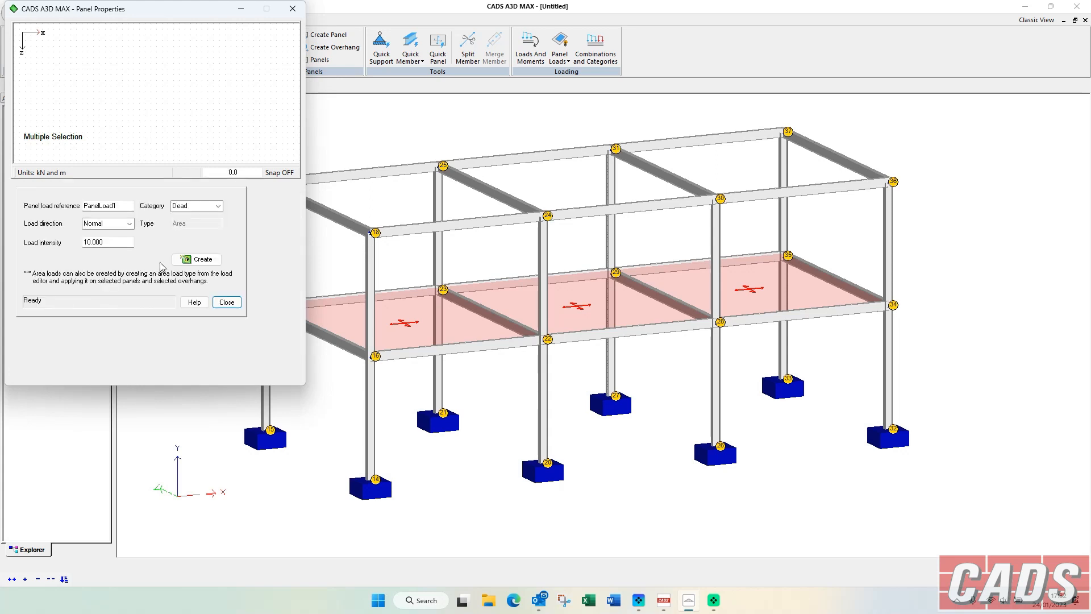
{"action": "left_click", "coordinate": [217, 207]}
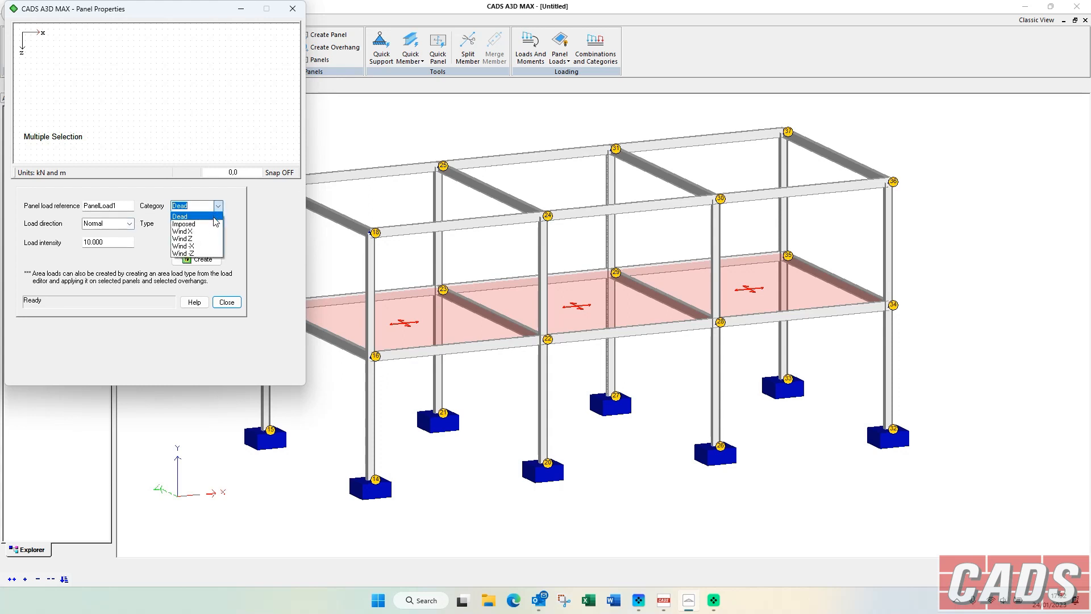
{"action": "left_click", "coordinate": [212, 216]}
{"action": "left_click", "coordinate": [122, 241]}
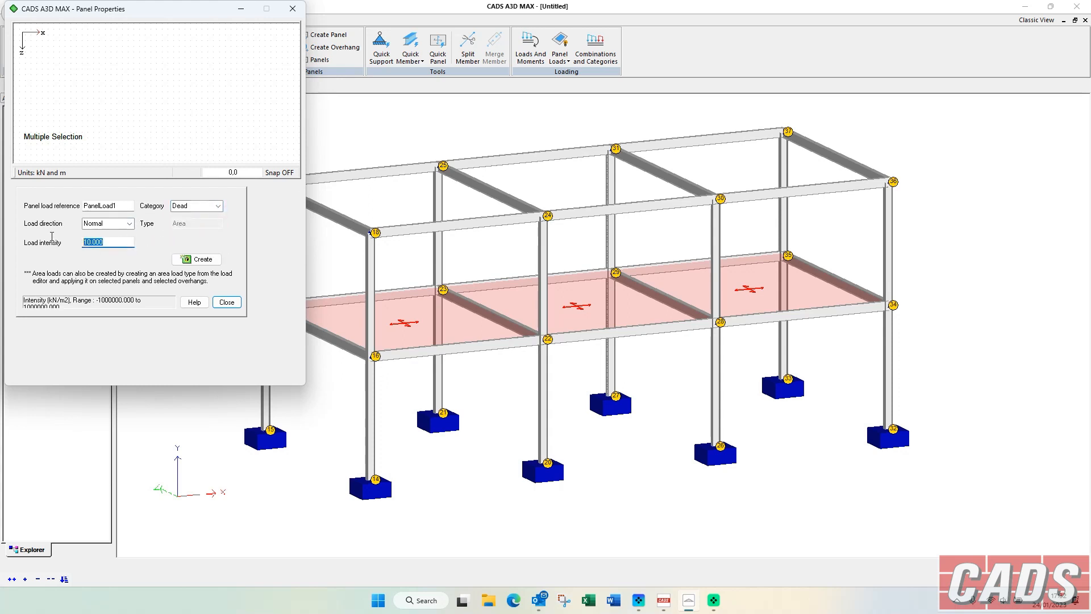
{"action": "type", "text": "3"}
{"action": "left_click", "coordinate": [196, 259]}
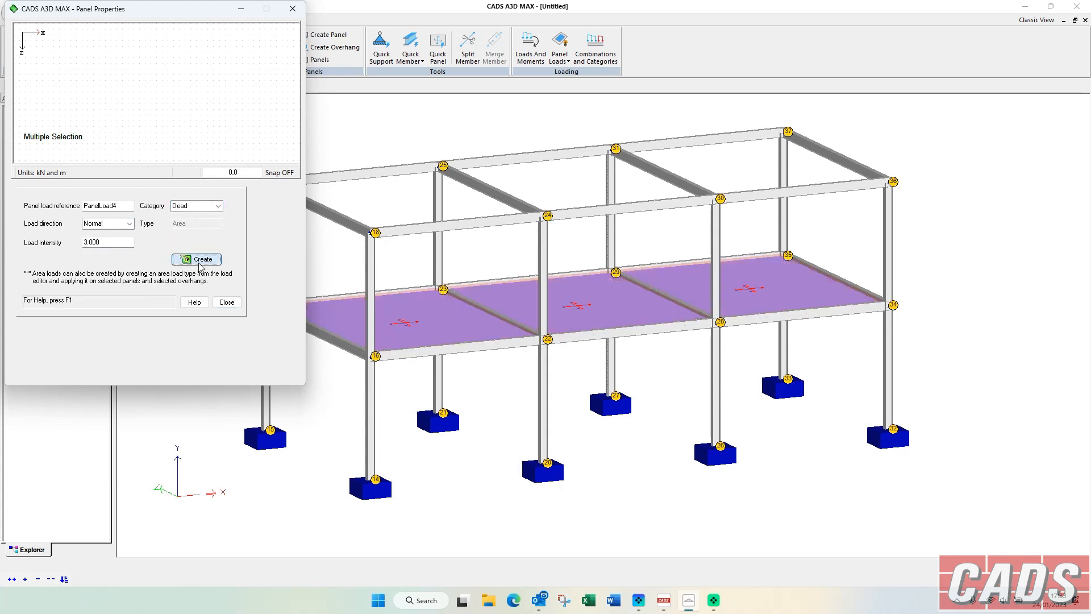
{"action": "left_click", "coordinate": [227, 303]}
{"action": "left_click", "coordinate": [261, 370]}
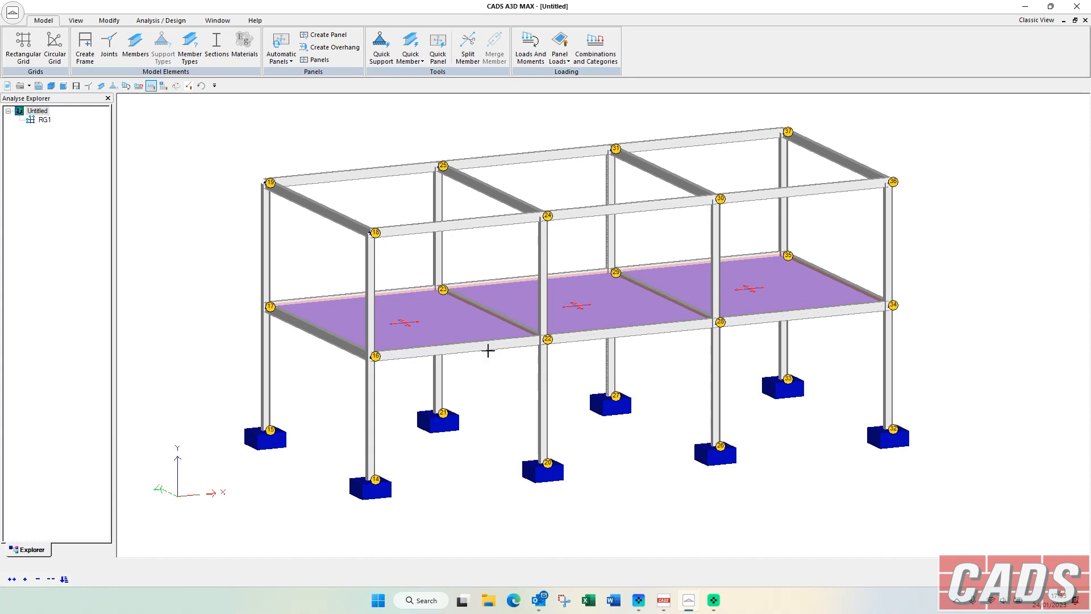
{"action": "scroll", "coordinate": [449, 259], "scroll_direction": "down", "scroll_amount": 1}
{"action": "middle_click_drag", "start_coordinate": [449, 259], "coordinate": [441, 254]}
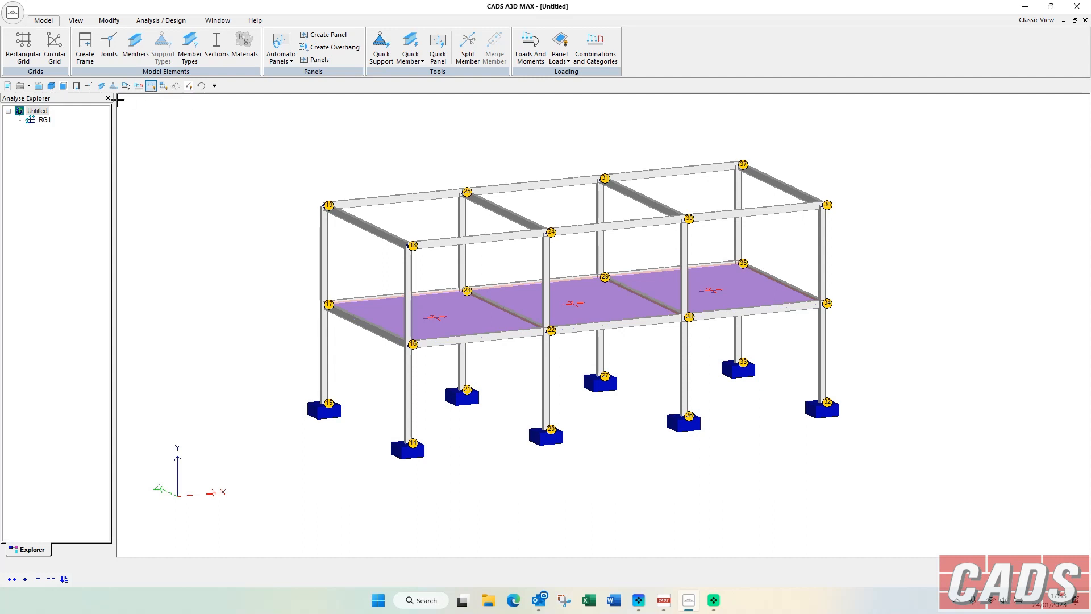
Import an AutoCAD DXF frame from the C: drive's Temp > DXF Files folder, mapping its coordinates from the AutoCAD system to the Analyse3D system.
{"action": "left_click", "coordinate": [13, 13]}
{"action": "mouse_move", "coordinate": [94, 163]}
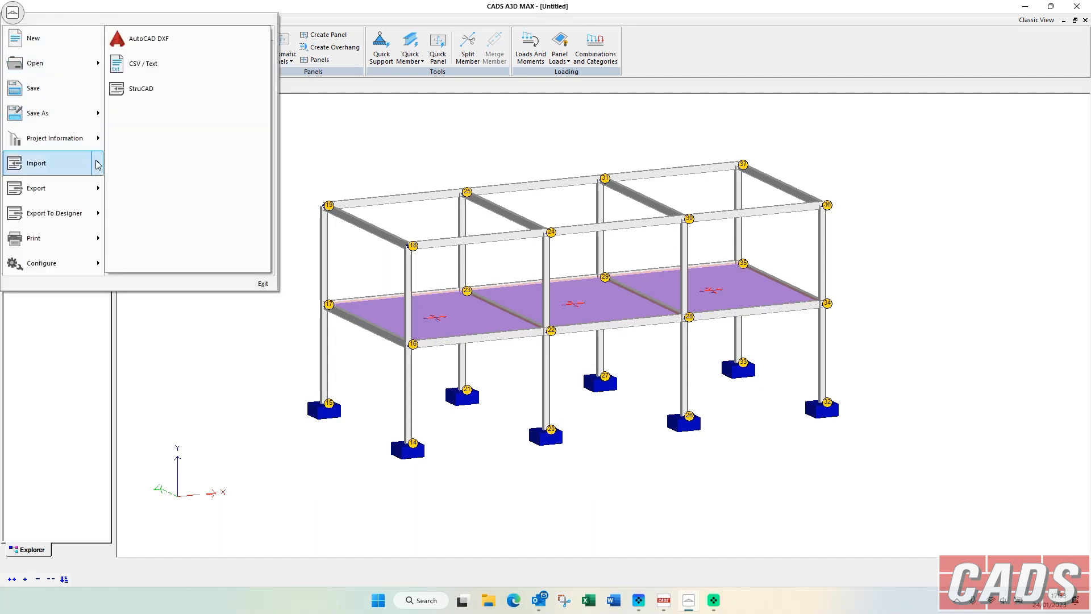
{"action": "left_click", "coordinate": [148, 39]}
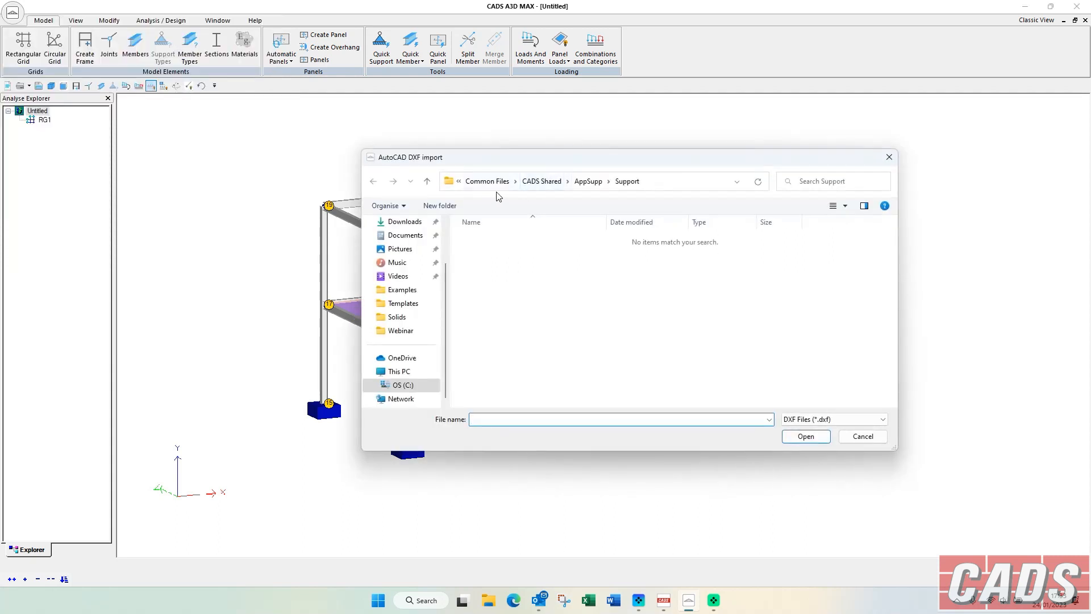
{"action": "left_click", "coordinate": [402, 384]}
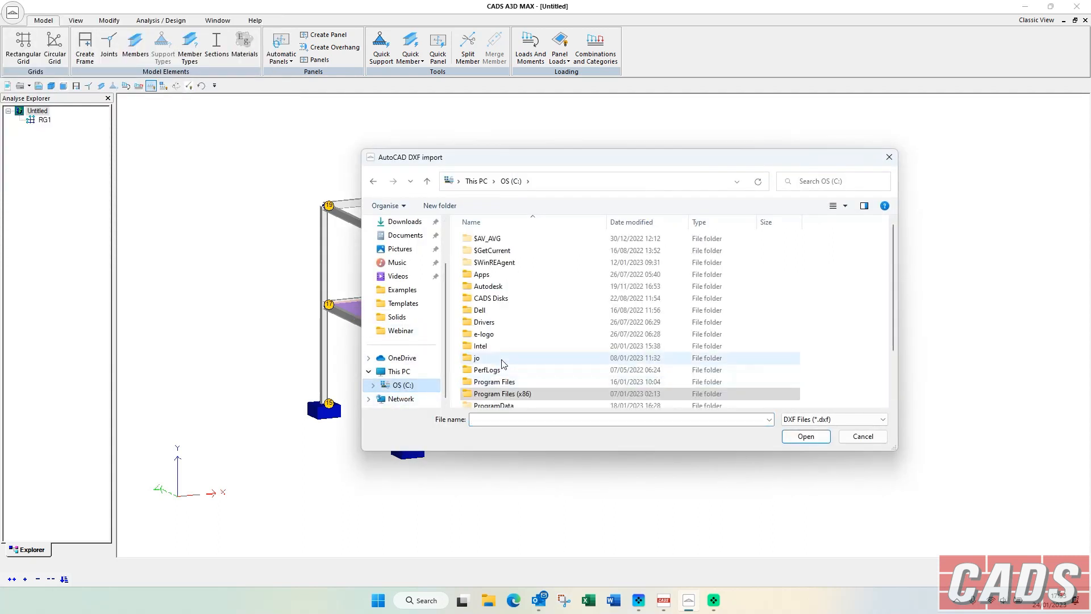
{"action": "double_click", "coordinate": [483, 378]}
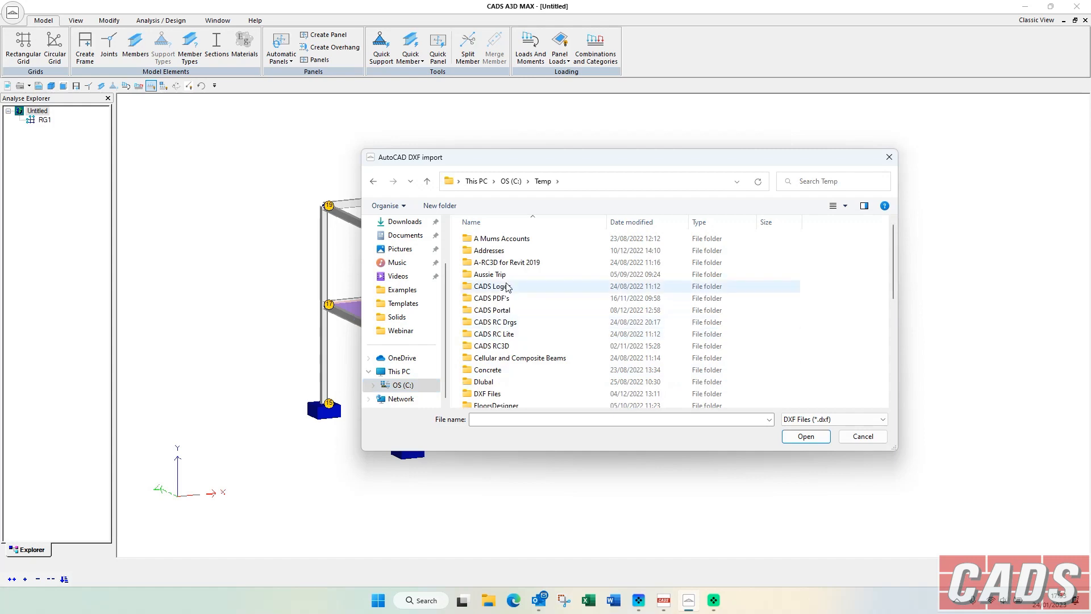
{"action": "double_click", "coordinate": [488, 392]}
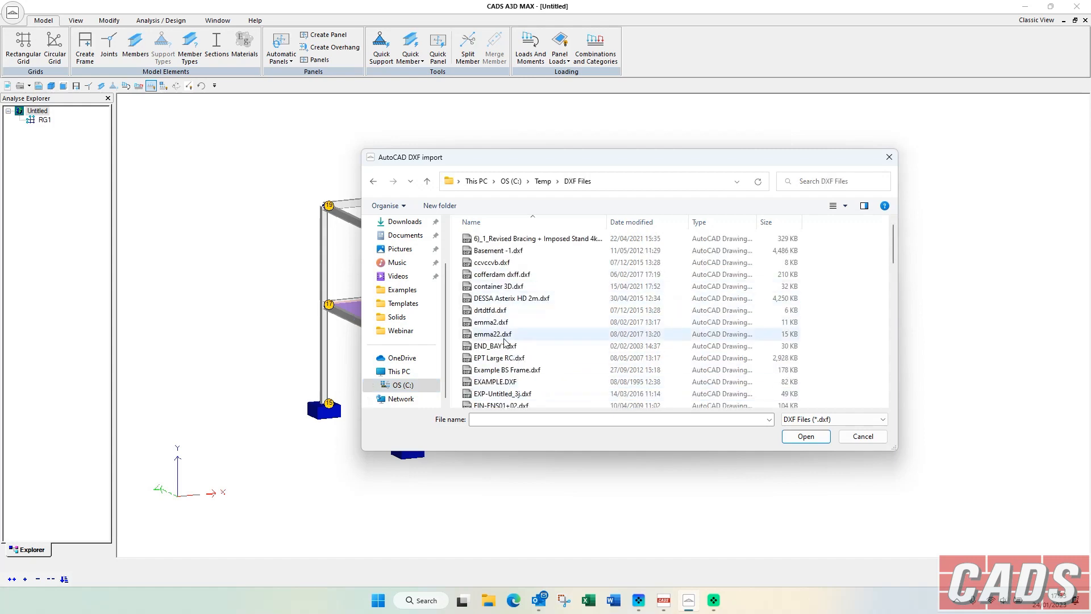
{"action": "scroll", "coordinate": [503, 338], "scroll_direction": "down", "scroll_amount": 1}
{"action": "double_click", "coordinate": [495, 317]}
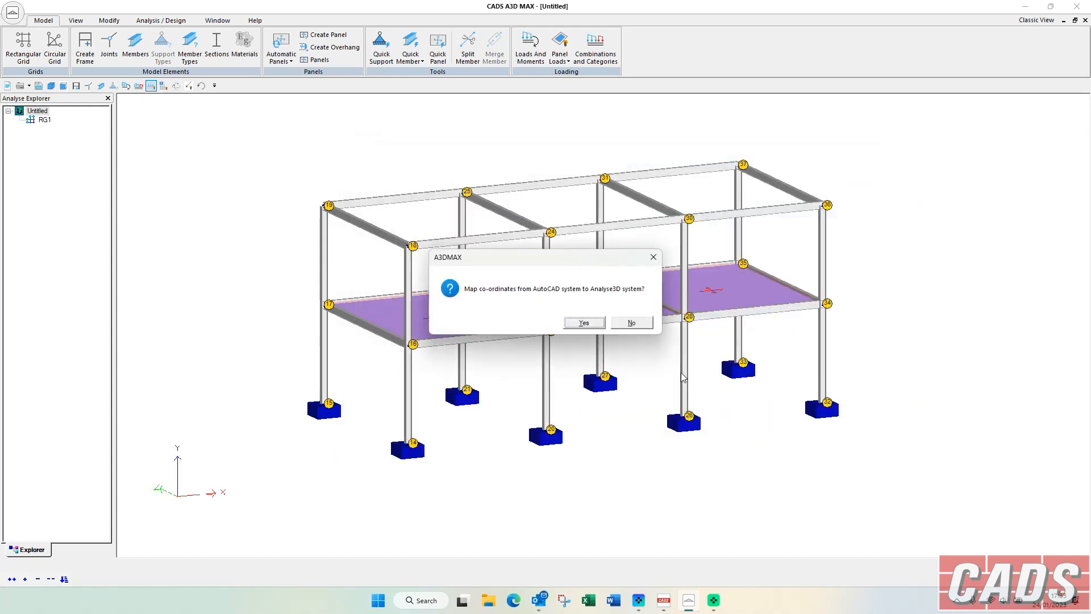
{"action": "left_click", "coordinate": [584, 323]}
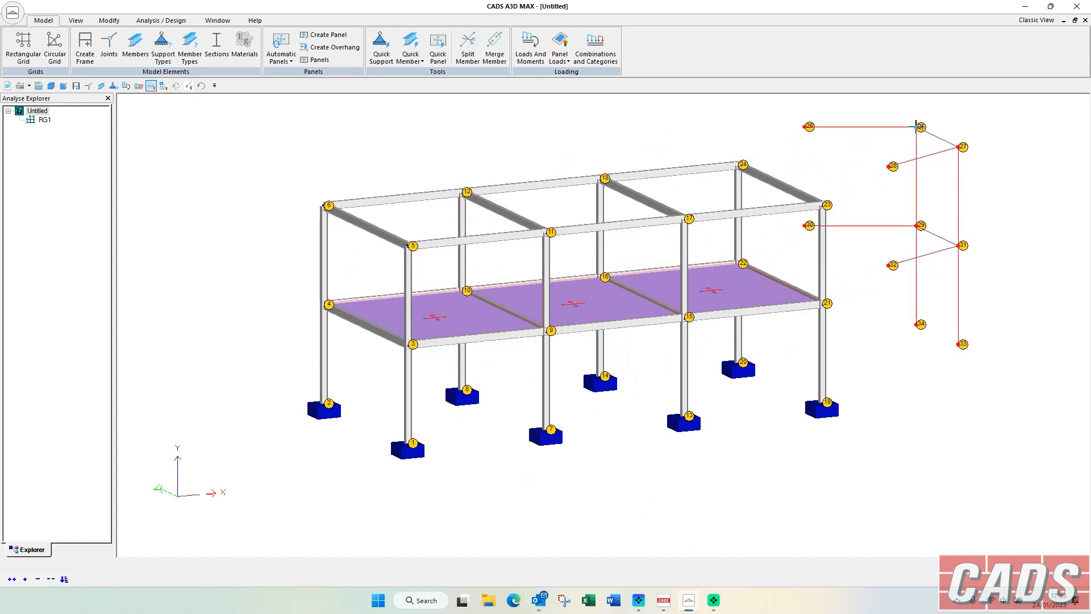
Set joint 26 as the imported frame's anchor joint and place it on joint 24 at the building's upper rear corner.
{"action": "right_click", "coordinate": [959, 132]}
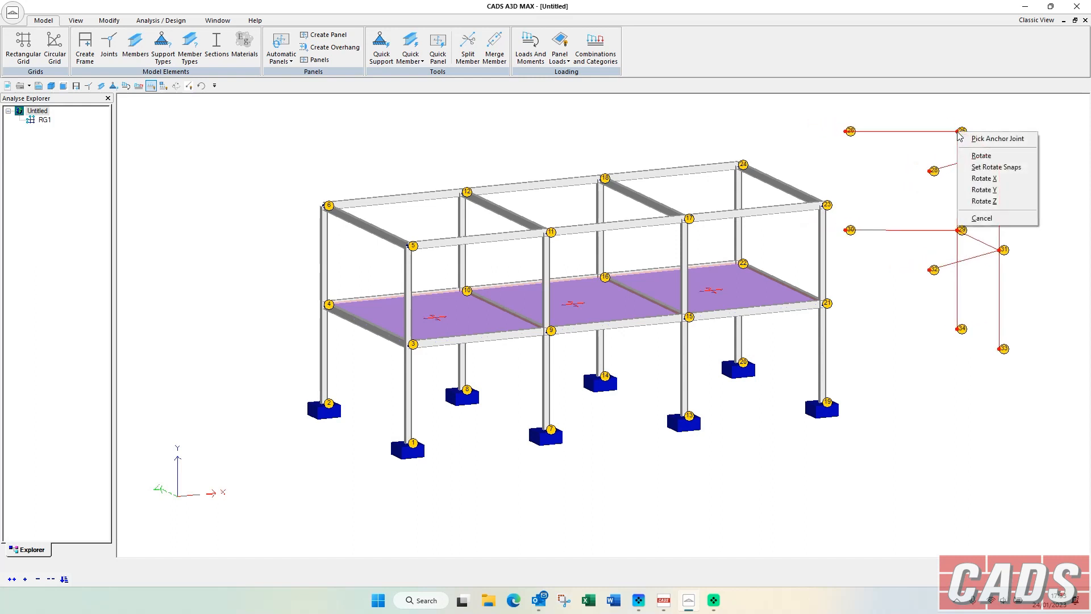
{"action": "left_click", "coordinate": [976, 138]}
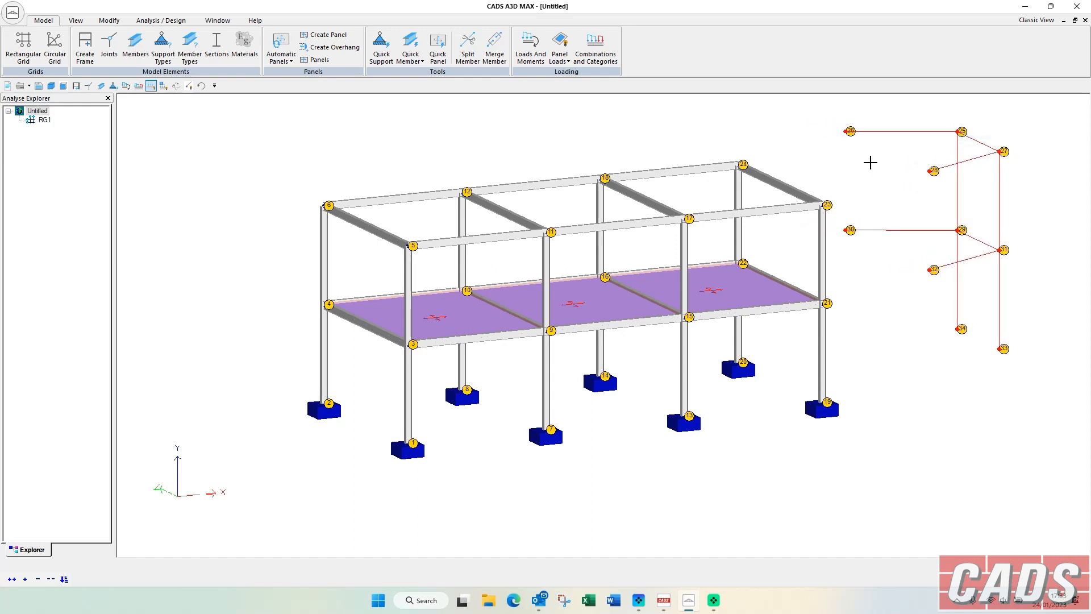
{"action": "left_click", "coordinate": [846, 131]}
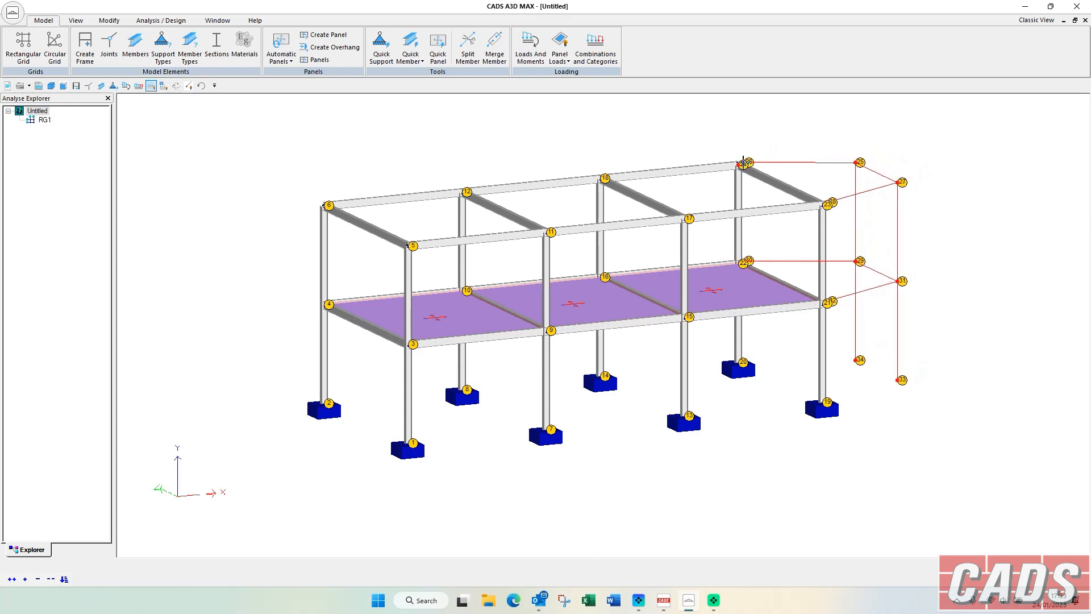
{"action": "left_click", "coordinate": [740, 163]}
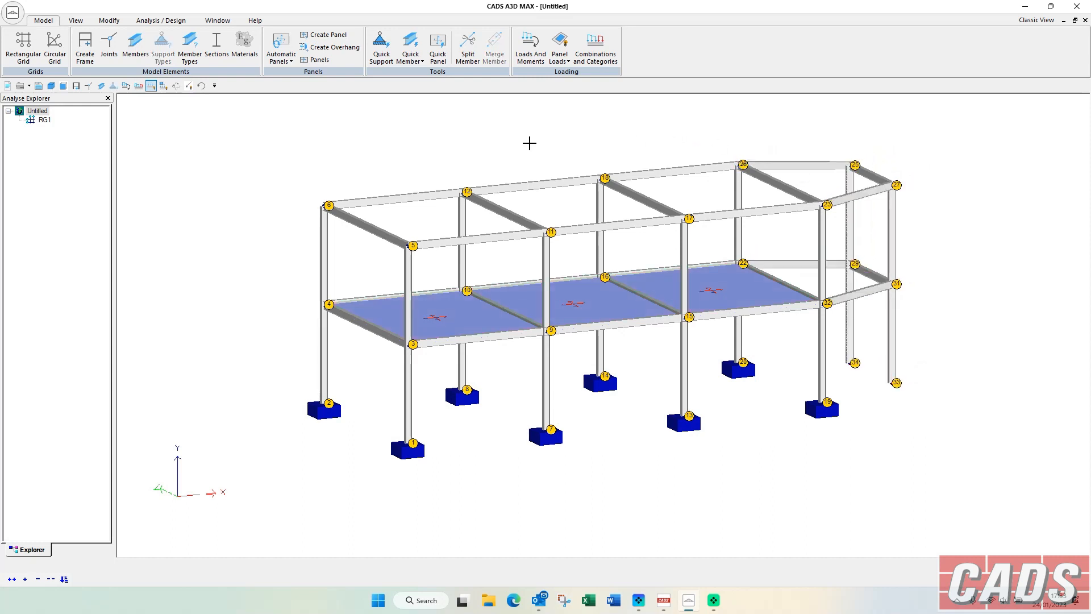
Turn off the joint labels on the combined frame.
{"action": "middle_click_drag", "start_coordinate": [610, 188], "coordinate": [564, 189]}
{"action": "scroll", "coordinate": [565, 189], "scroll_direction": "up", "scroll_amount": 1}
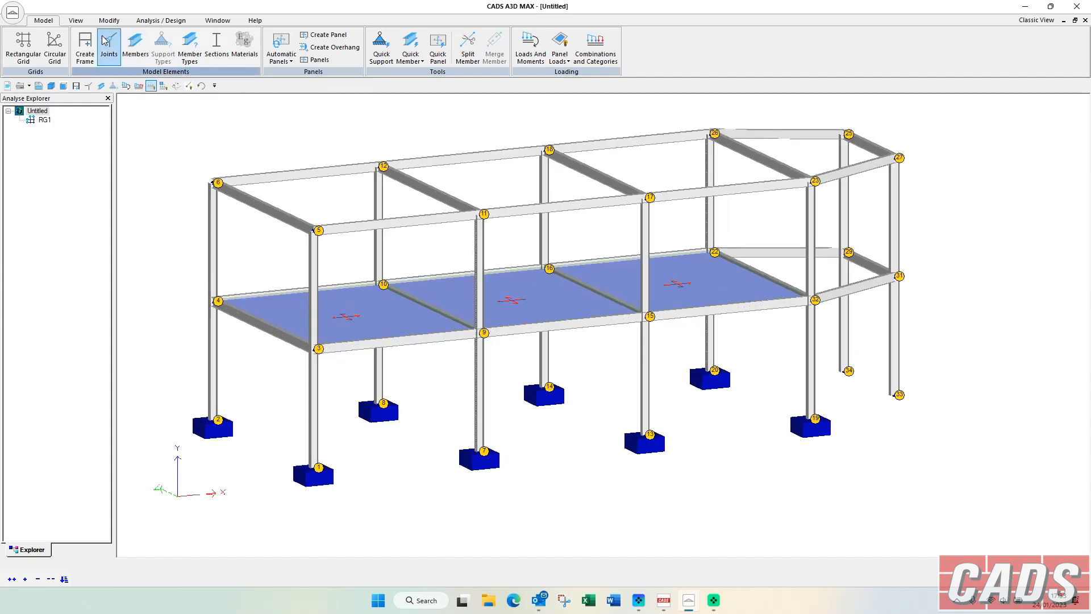
{"action": "left_click", "coordinate": [76, 21]}
{"action": "left_click", "coordinate": [632, 38]}
{"action": "middle_click_drag", "start_coordinate": [535, 115], "coordinate": [568, 133]}
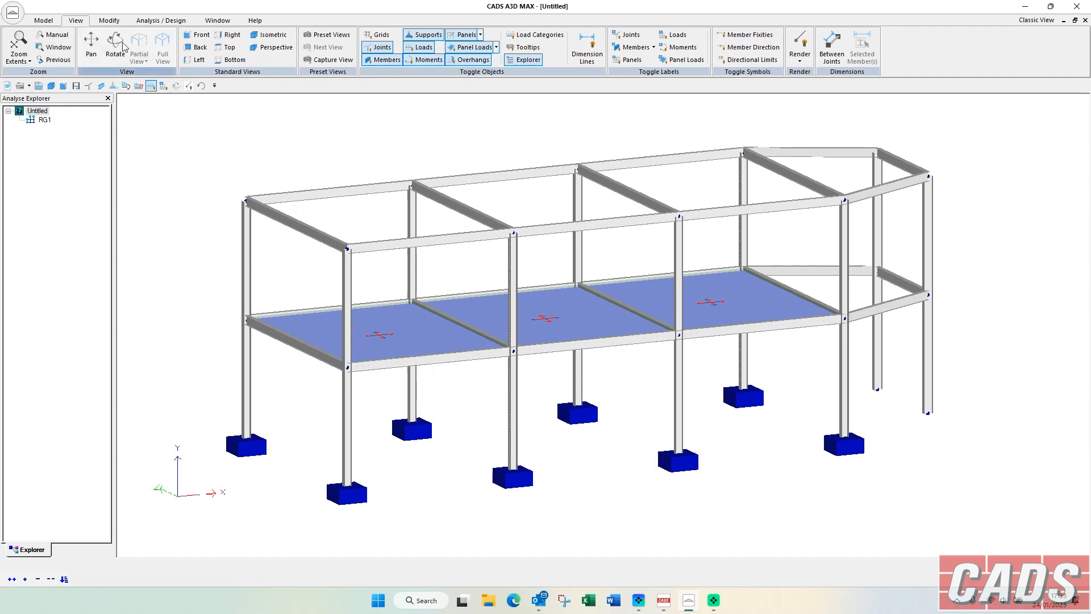
Relabel all joints of the model in the Joint Editor and close the editor.
{"action": "left_click", "coordinate": [88, 87]}
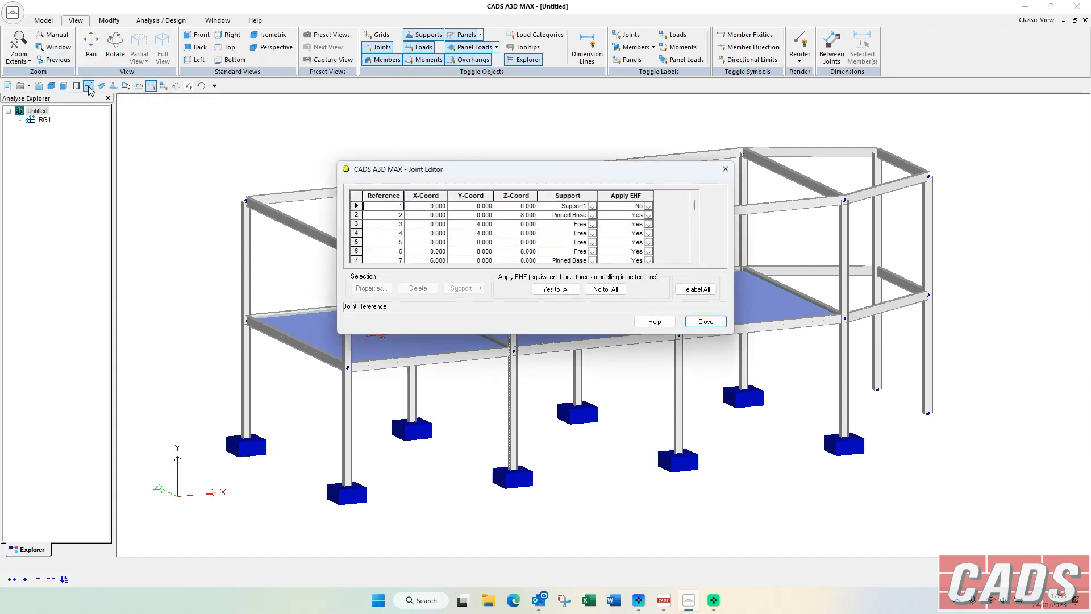
{"action": "left_click", "coordinate": [695, 290]}
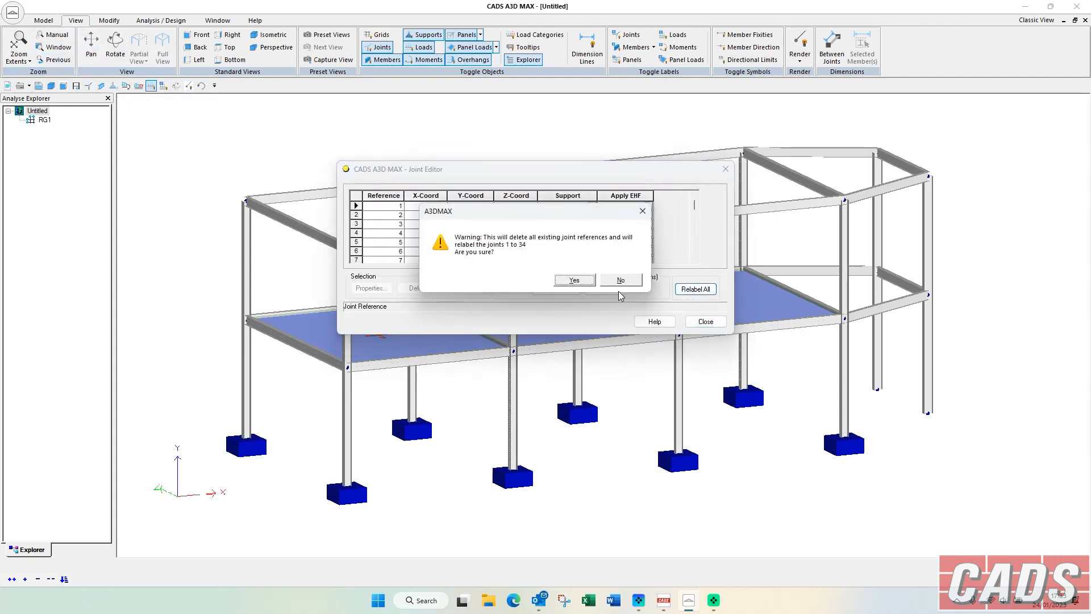
{"action": "left_click", "coordinate": [570, 280]}
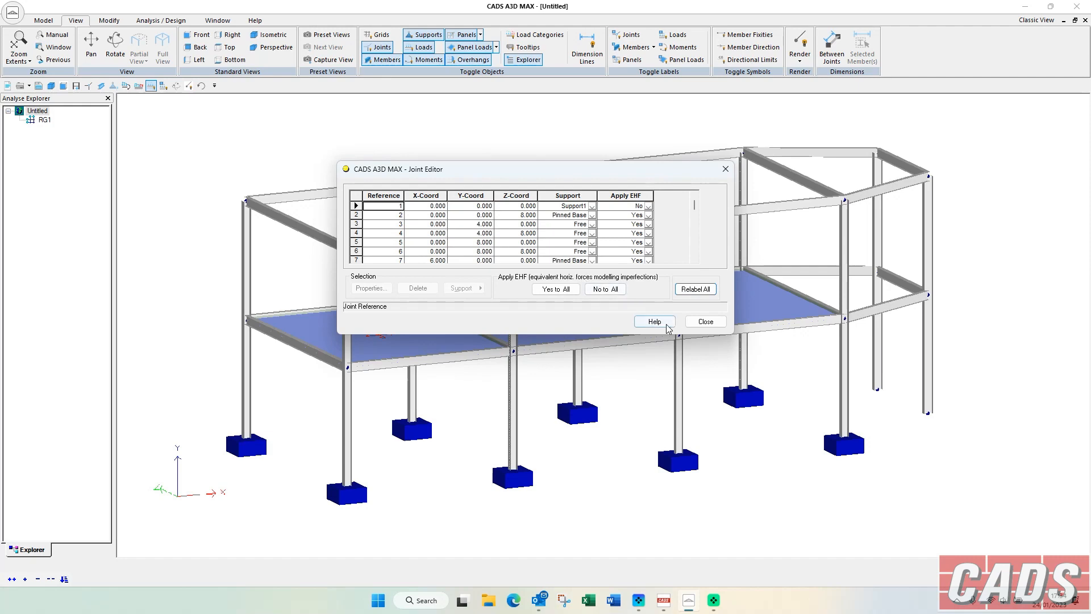
{"action": "left_click", "coordinate": [705, 322]}
{"action": "left_click", "coordinate": [571, 280]}
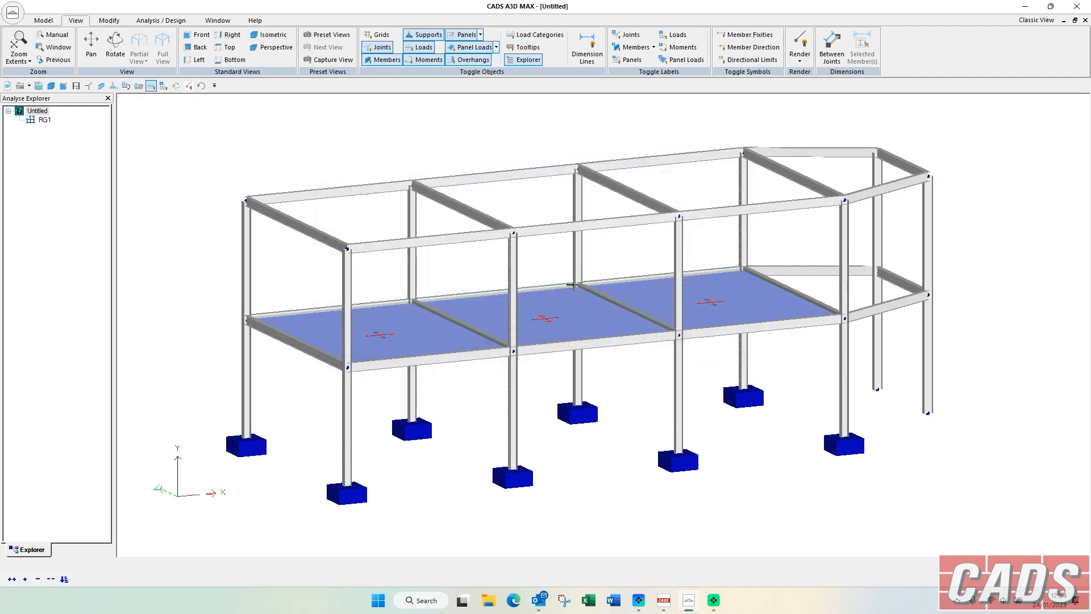
Add quick supports to the two unsupported column bases of the imported end bay and clear the selection.
{"action": "left_click_drag", "start_coordinate": [361, 146], "coordinate": [338, 142]}
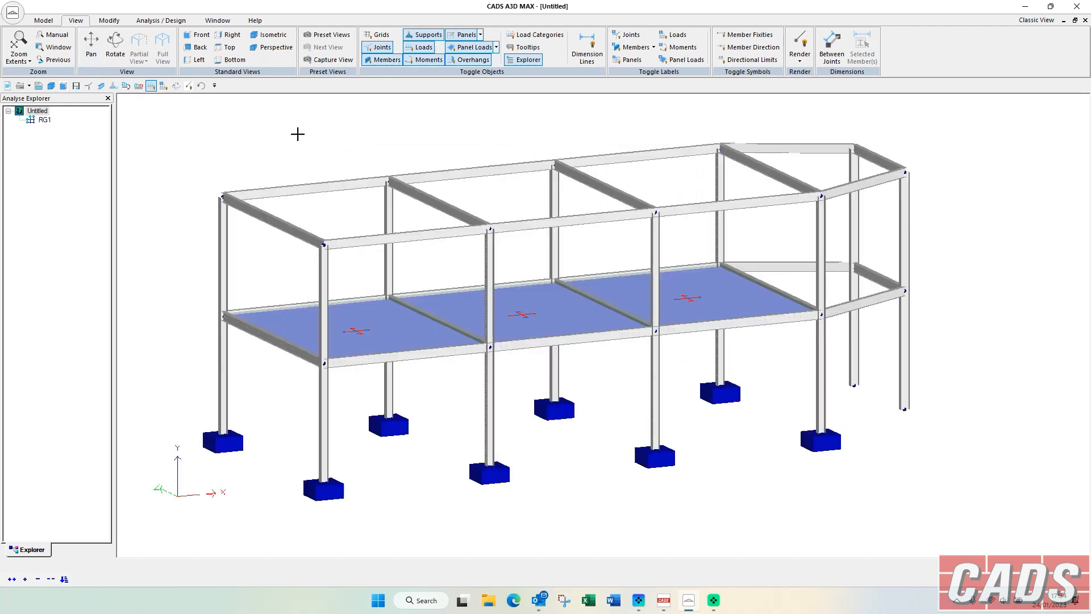
{"action": "left_click", "coordinate": [43, 20]}
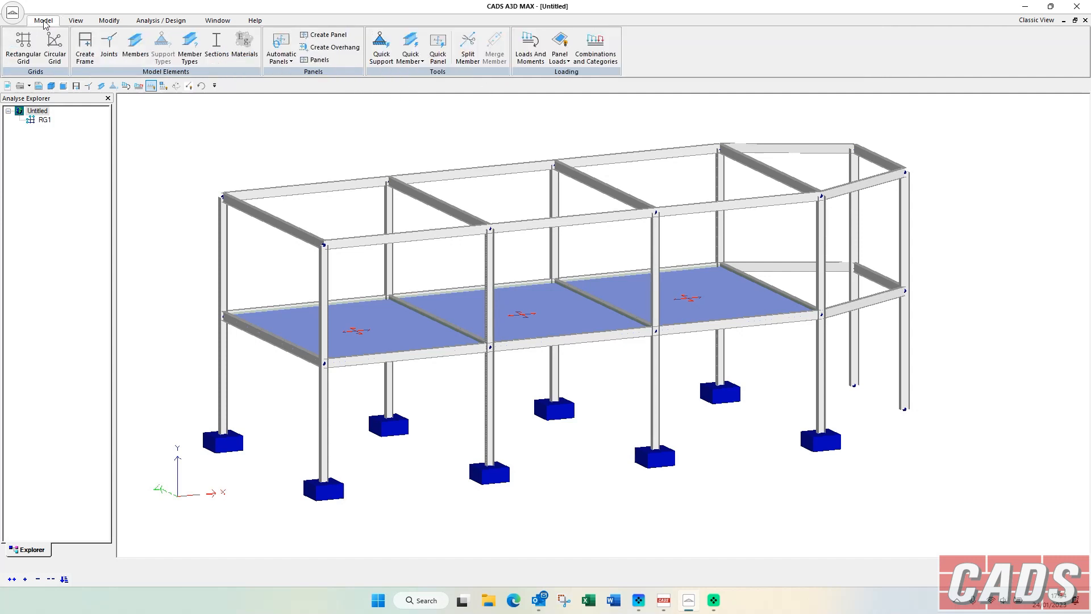
{"action": "left_click", "coordinate": [386, 55]}
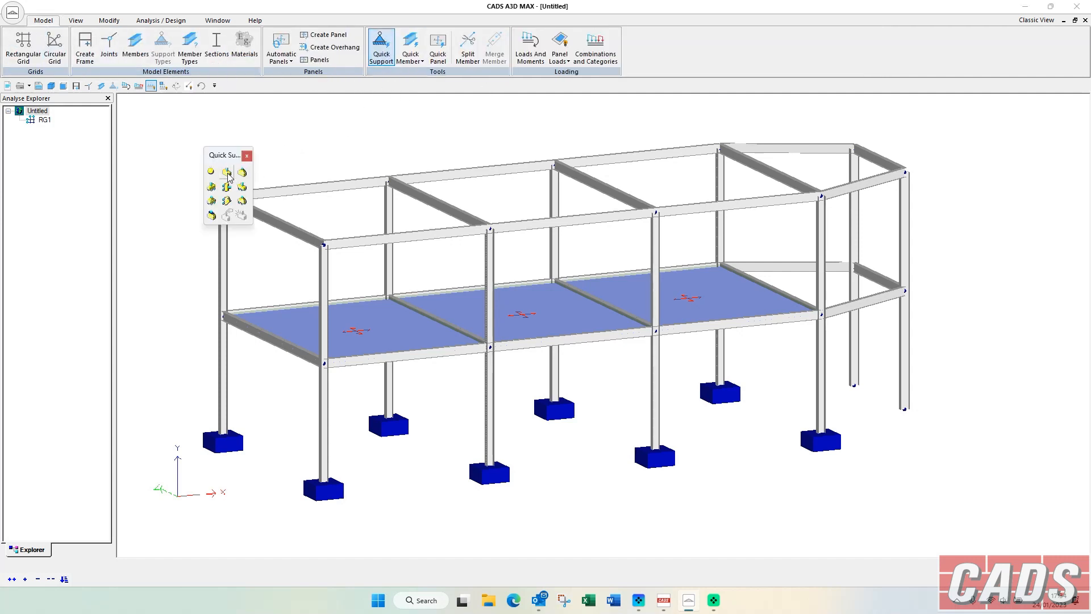
{"action": "left_click_drag", "start_coordinate": [850, 421], "coordinate": [957, 365]}
{"action": "key", "text": "Escape"}
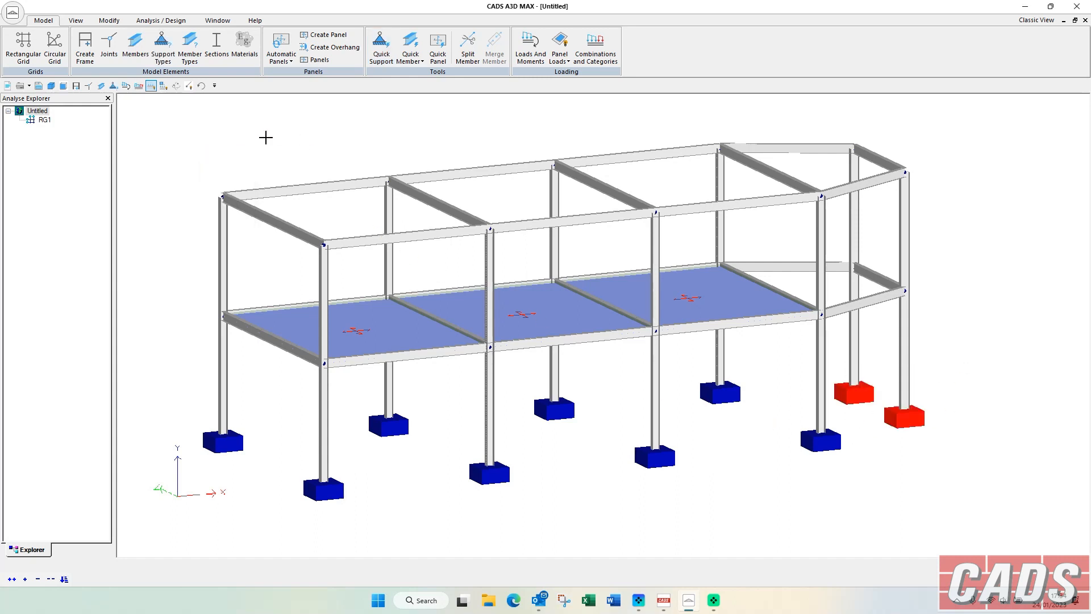
{"action": "left_click", "coordinate": [267, 136]}
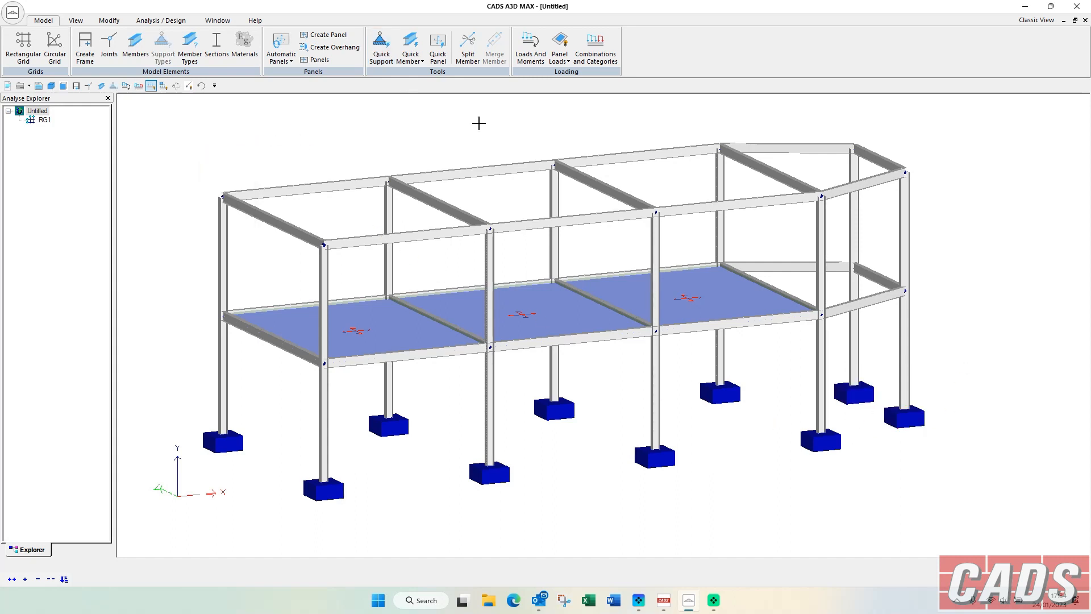
Generate an automatic single-layer, non-rigid ConcG35 panel, 150 thick with two-way load distribution, within the imported bay's first-floor beams.
{"action": "left_click", "coordinate": [176, 86]}
{"action": "left_click_drag", "start_coordinate": [281, 132], "coordinate": [261, 121]}
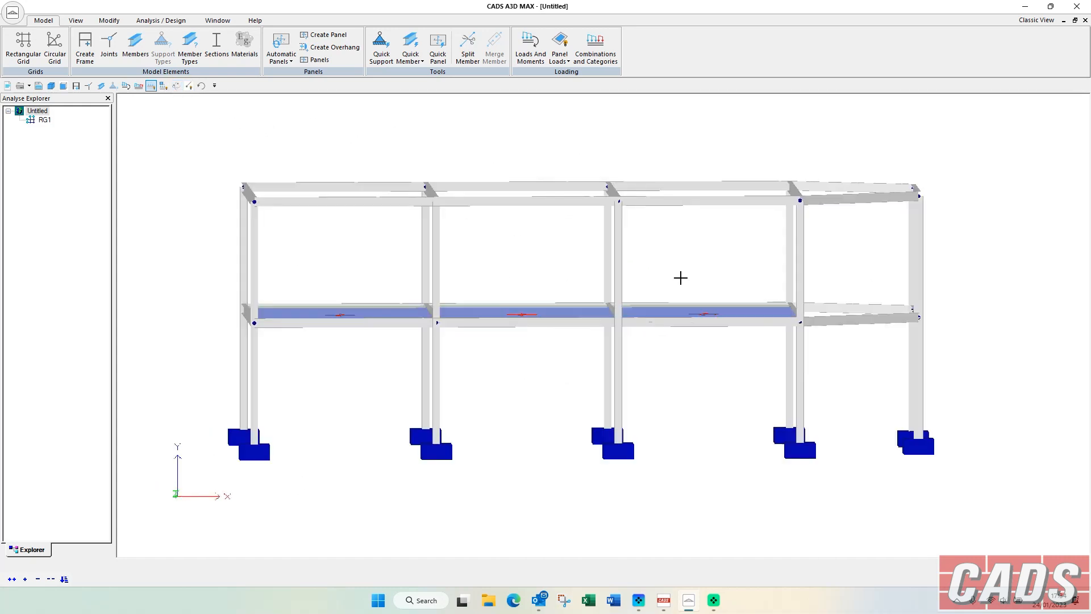
{"action": "left_click_drag", "start_coordinate": [763, 291], "coordinate": [950, 338]}
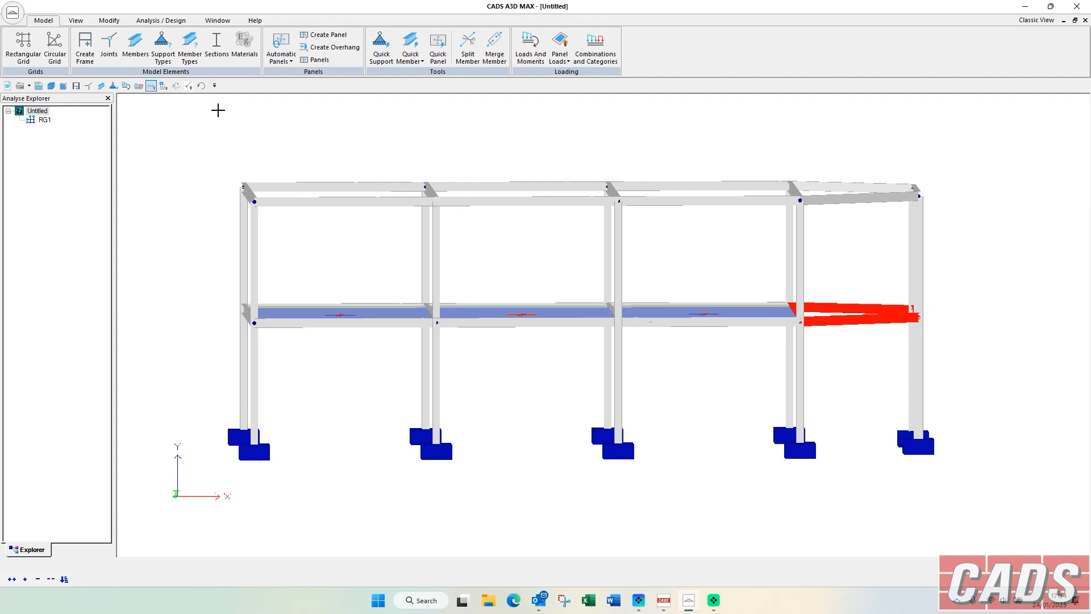
{"action": "left_click", "coordinate": [175, 85]}
{"action": "left_click_drag", "start_coordinate": [212, 111], "coordinate": [270, 145]}
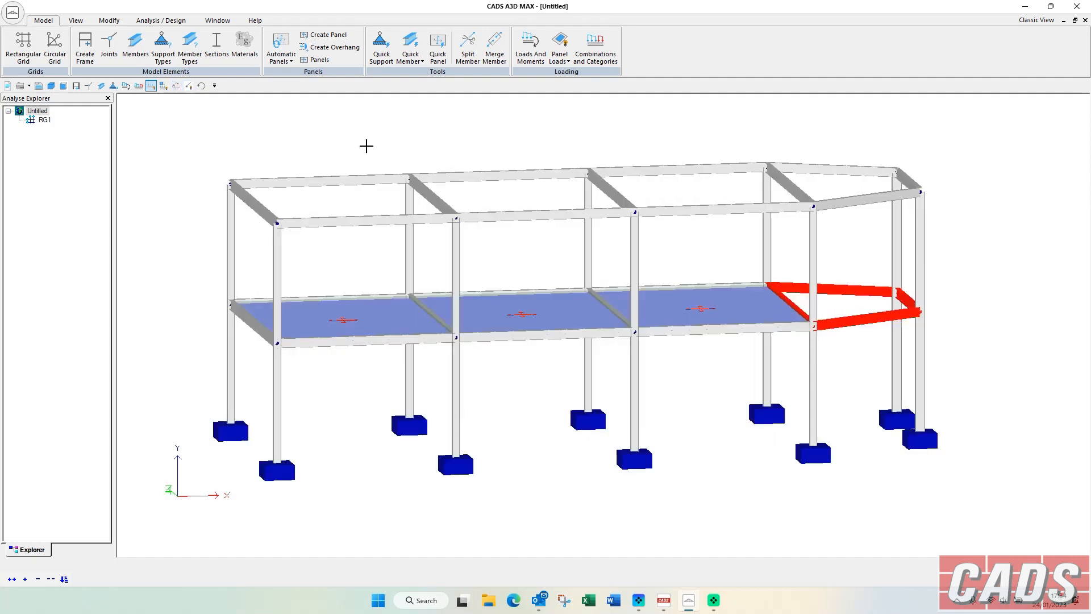
{"action": "left_click", "coordinate": [282, 45]}
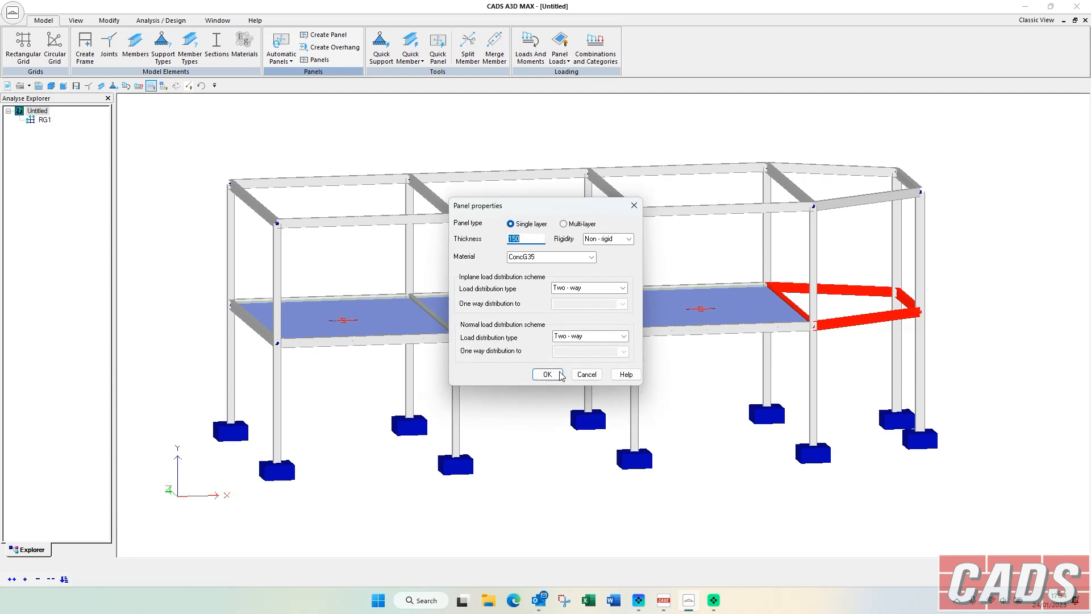
{"action": "left_click", "coordinate": [547, 375]}
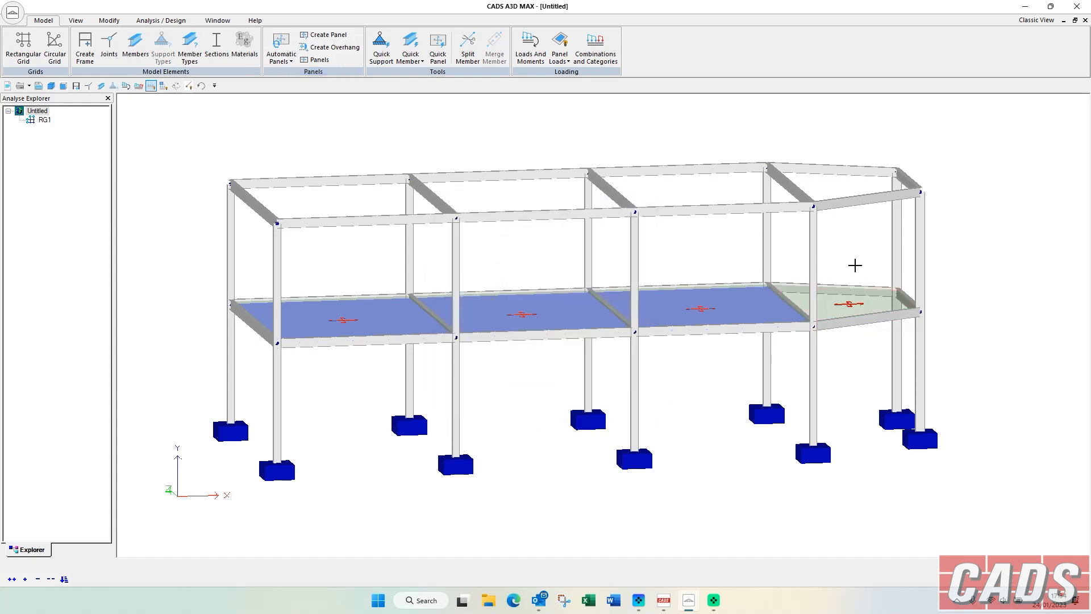
Create a Dead area load of 3 kN/m2 in the Normal direction on the imported bay's floor panel and close its properties.
{"action": "right_click", "coordinate": [850, 306]}
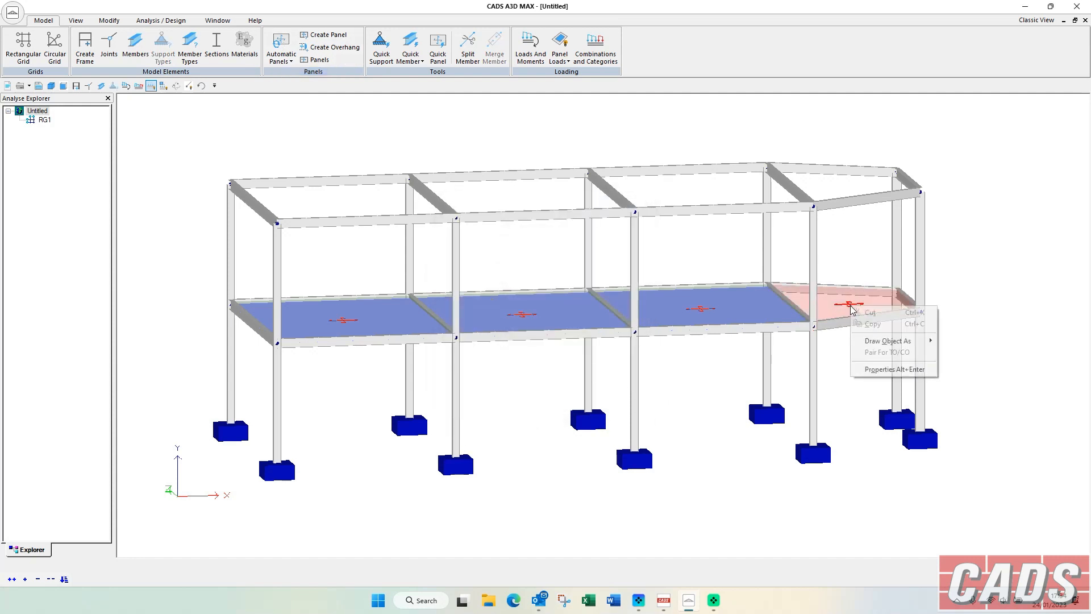
{"action": "left_click", "coordinate": [883, 372]}
{"action": "left_click", "coordinate": [128, 190]}
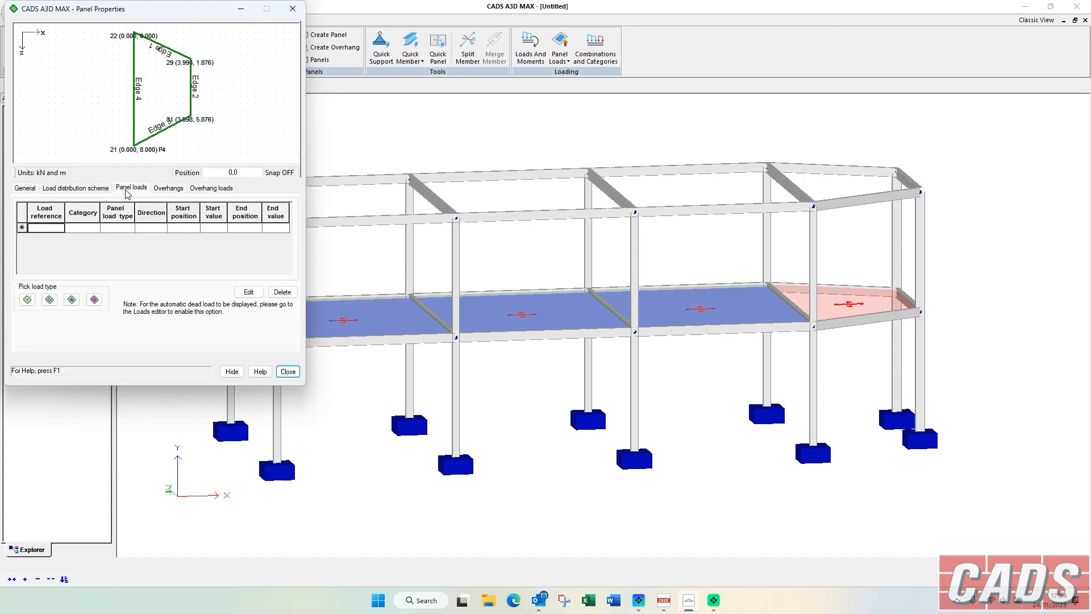
{"action": "left_click", "coordinate": [94, 301]}
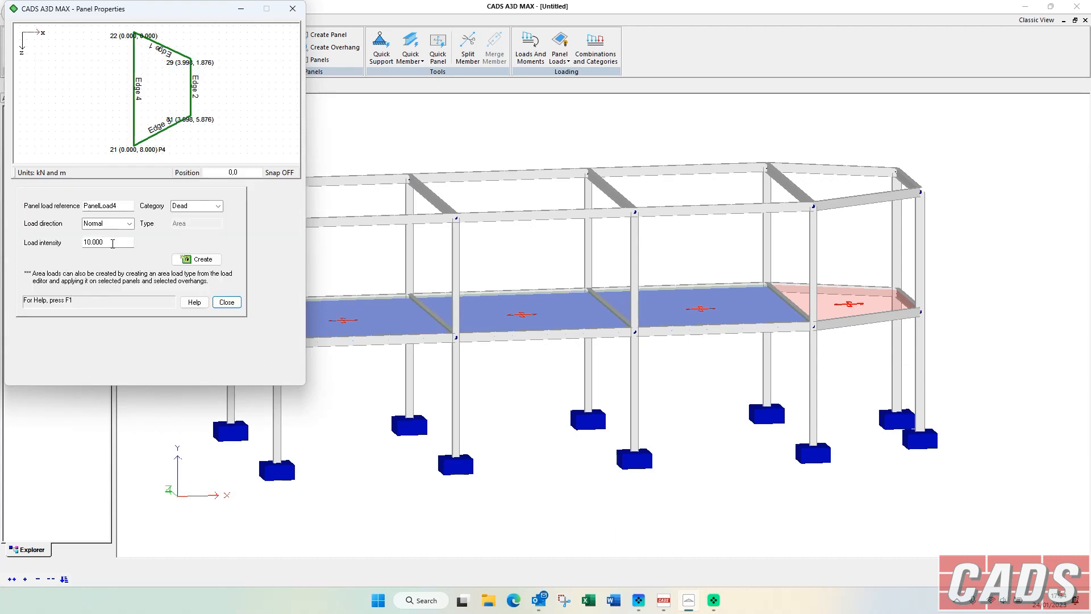
{"action": "double_click", "coordinate": [112, 243]}
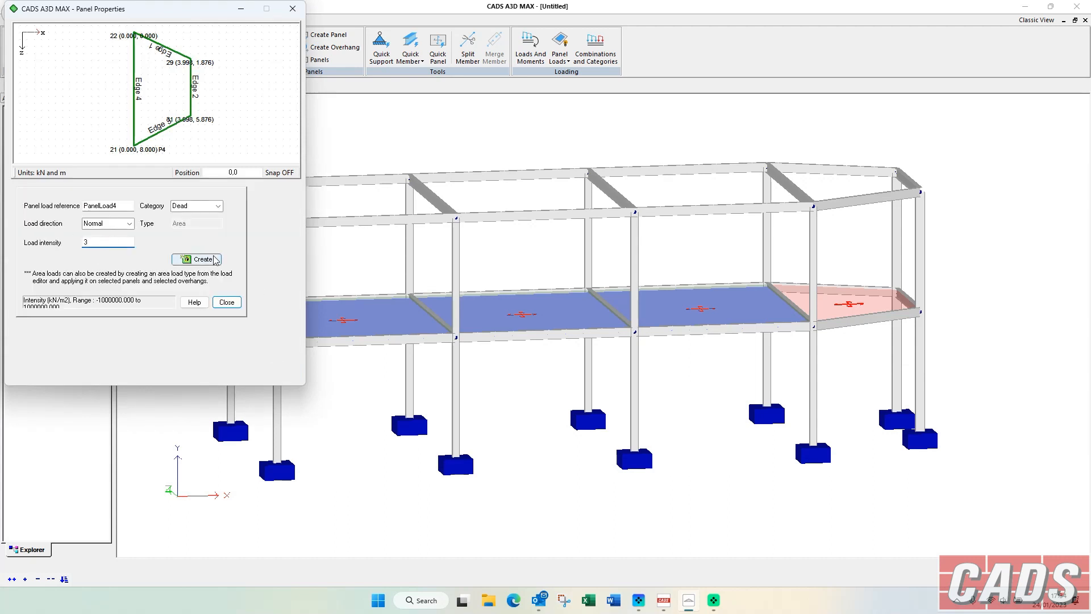
{"action": "left_click", "coordinate": [196, 259]}
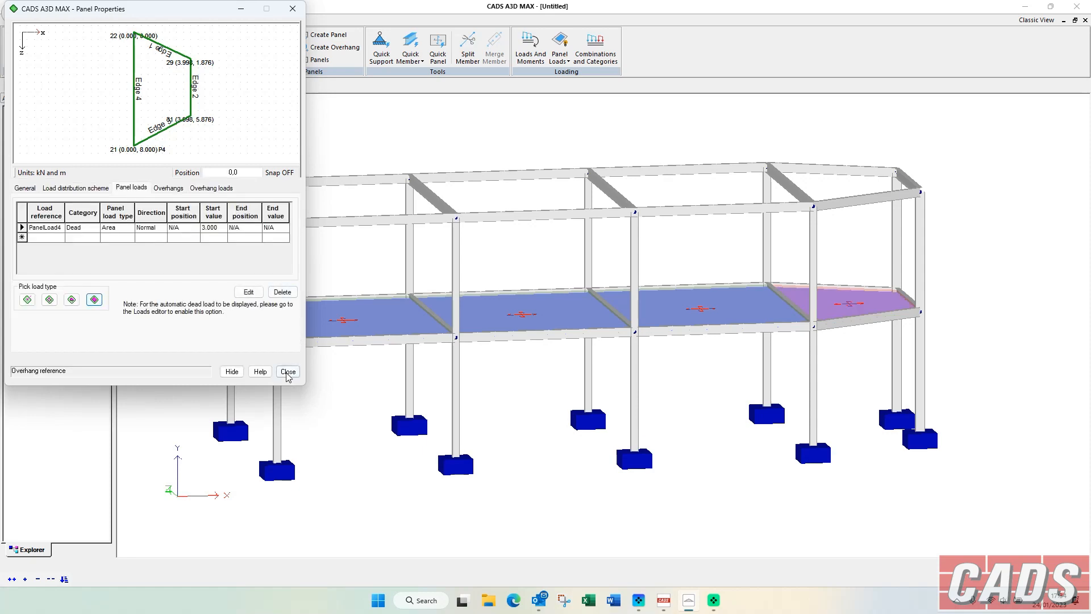
{"action": "left_click", "coordinate": [288, 371]}
Display the Shears graph in the graphical results of the a3dmax.a3m model and move the results dialog clear of the frame.
{"action": "left_click", "coordinate": [161, 21]}
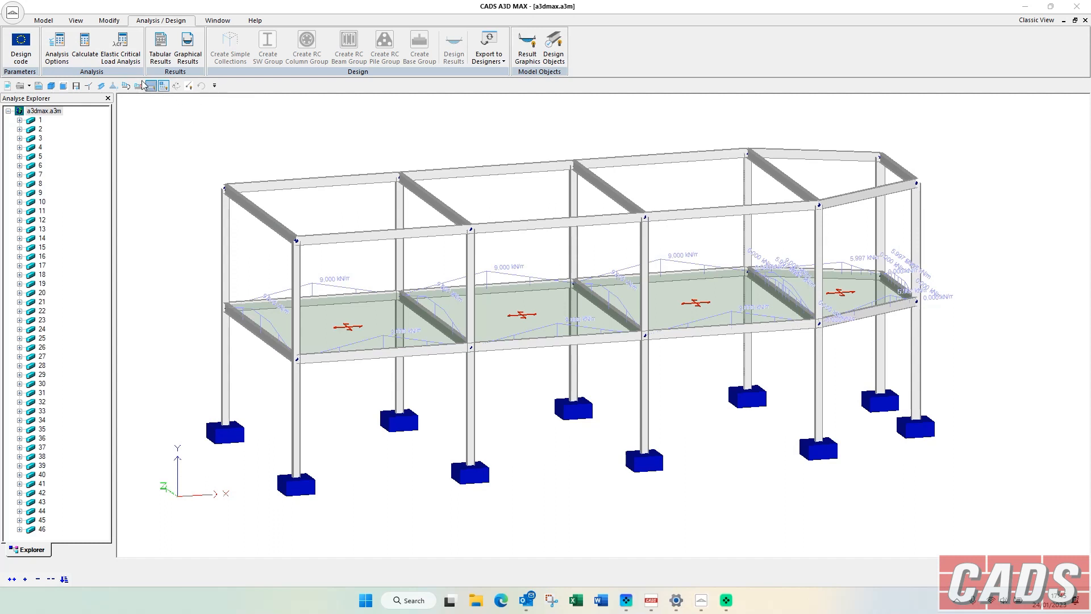
{"action": "left_click", "coordinate": [188, 48]}
{"action": "left_click", "coordinate": [120, 58]}
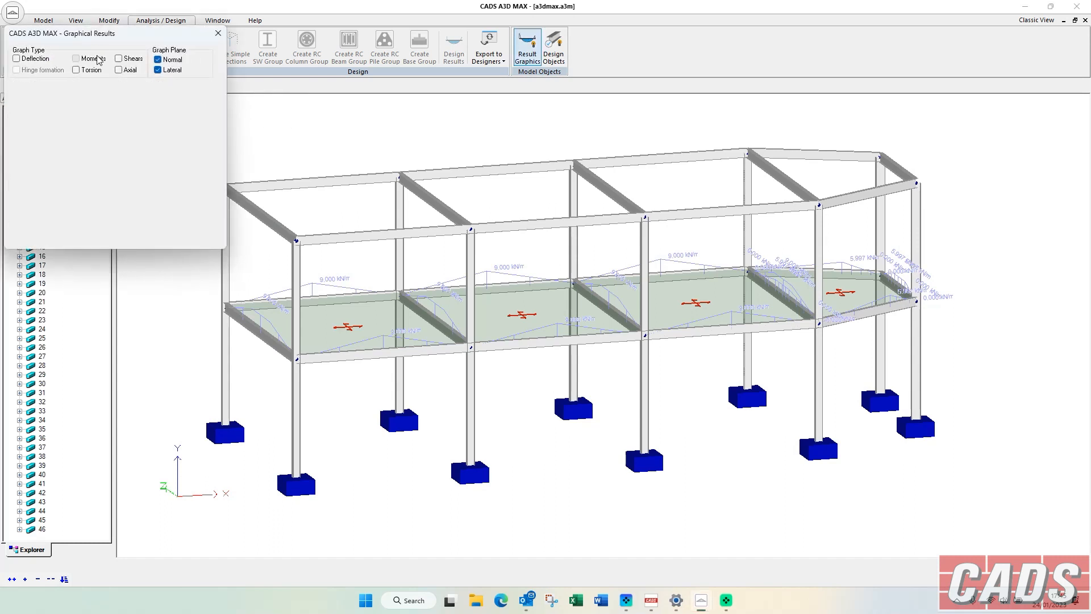
{"action": "left_click_drag", "start_coordinate": [137, 33], "coordinate": [142, 168]}
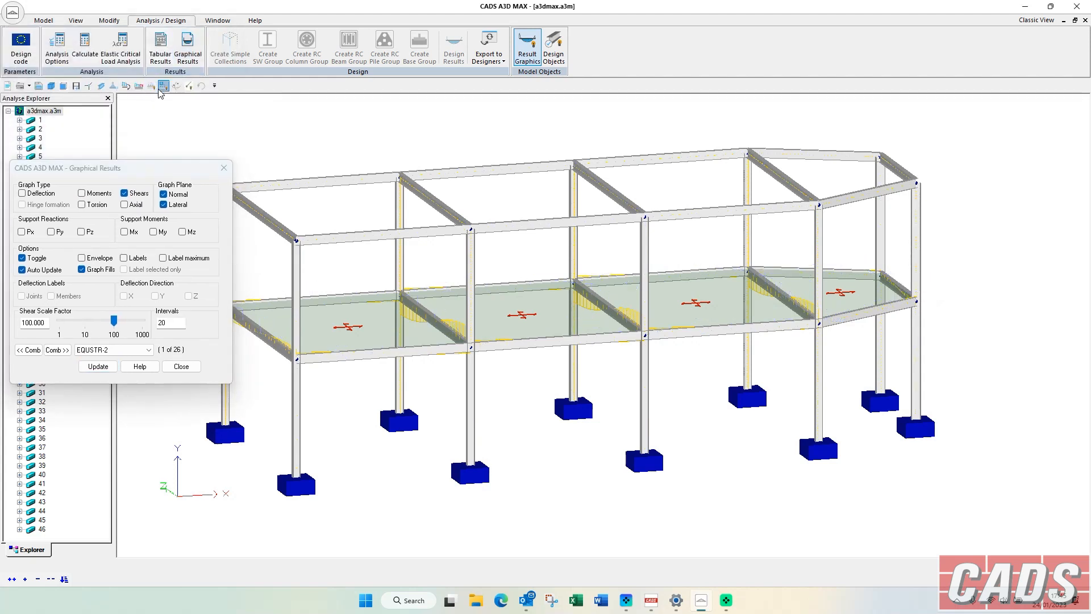
Turn off the rendered view of the frame and display the Moments graph for combination EQUSTR-2.
{"action": "left_click", "coordinate": [189, 86]}
{"action": "left_click", "coordinate": [204, 106]}
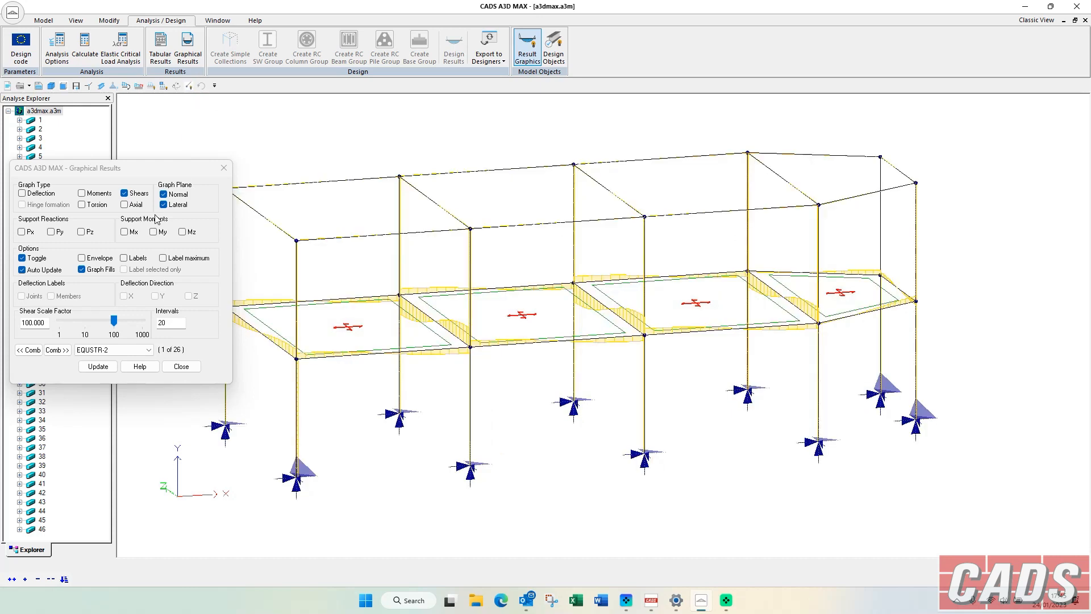
{"action": "left_click", "coordinate": [95, 196]}
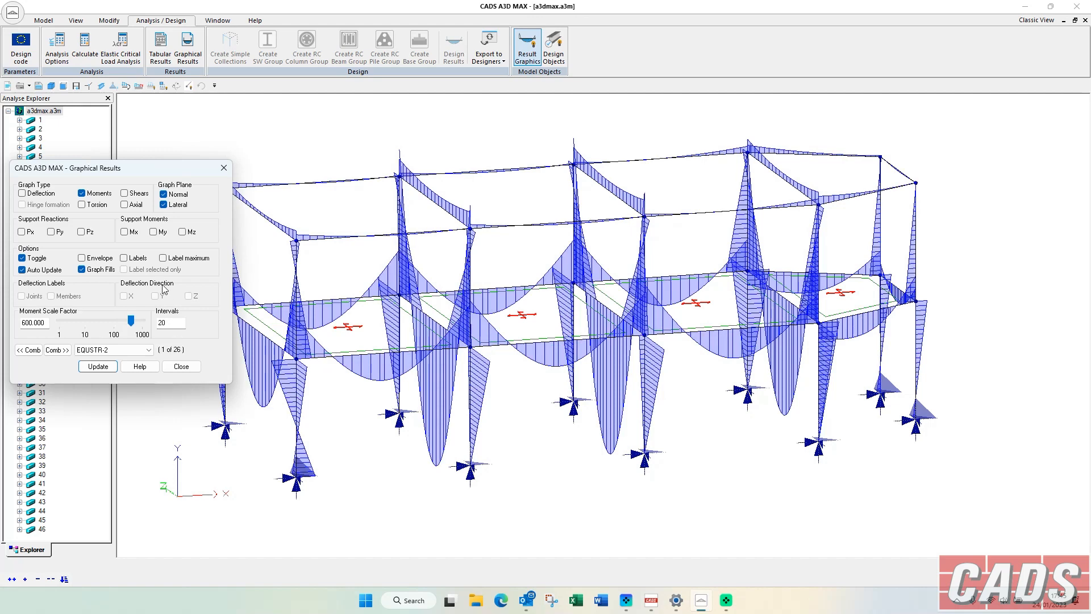
Display the Axial graph with labels and review the labelled Shears and Moments graphs on the frame.
{"action": "left_click", "coordinate": [131, 209]}
{"action": "left_click", "coordinate": [124, 258]}
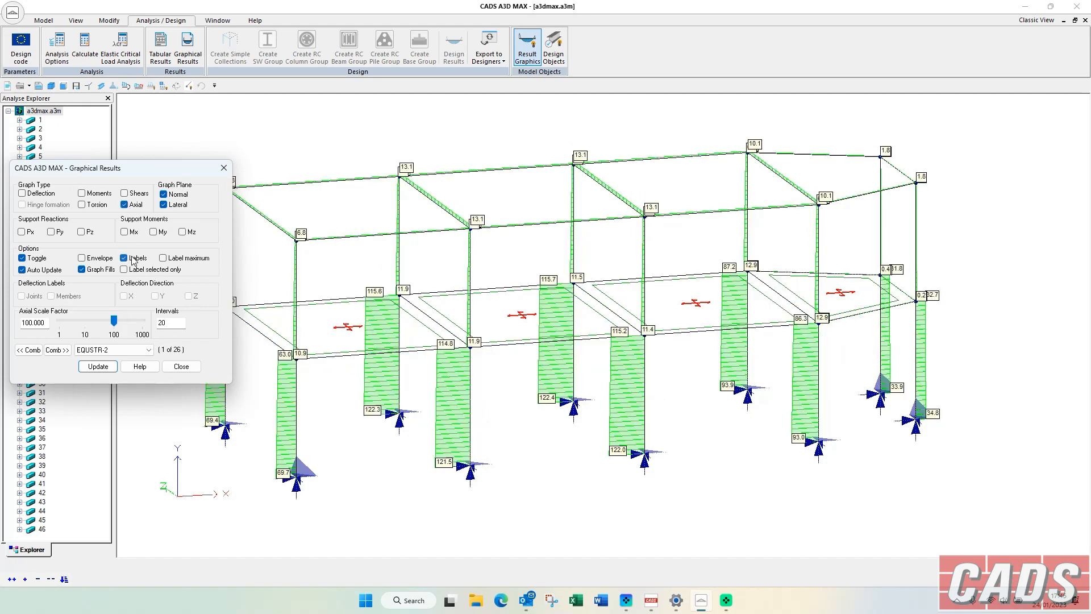
{"action": "left_click", "coordinate": [125, 194]}
{"action": "left_click", "coordinate": [105, 194]}
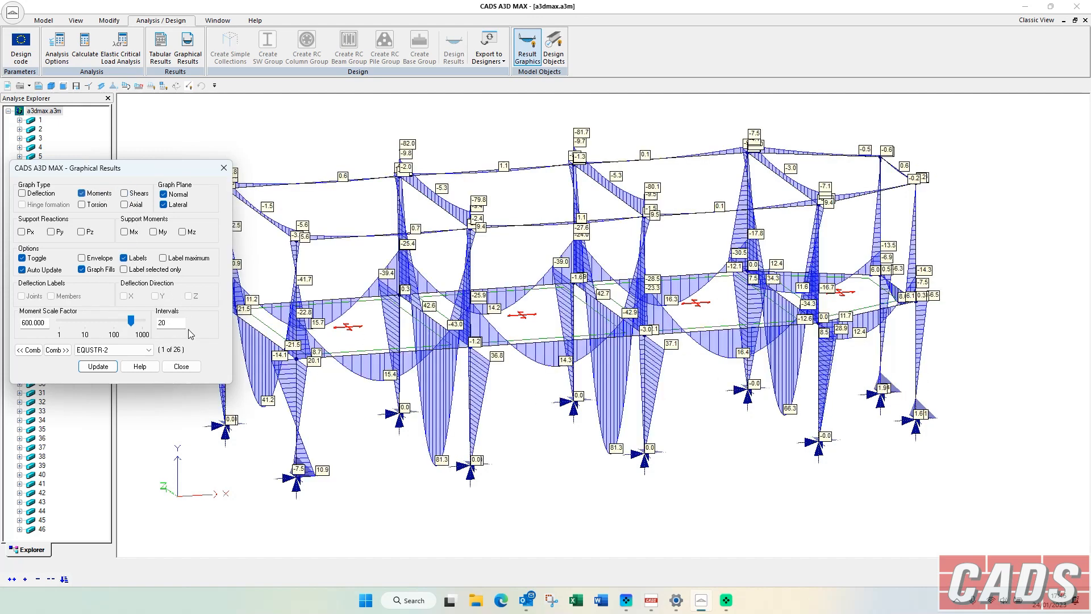
Clear the Moments graph from the frame, close the graphical results and restore the rendered view.
{"action": "left_click", "coordinate": [182, 367]}
{"action": "left_click", "coordinate": [188, 47]}
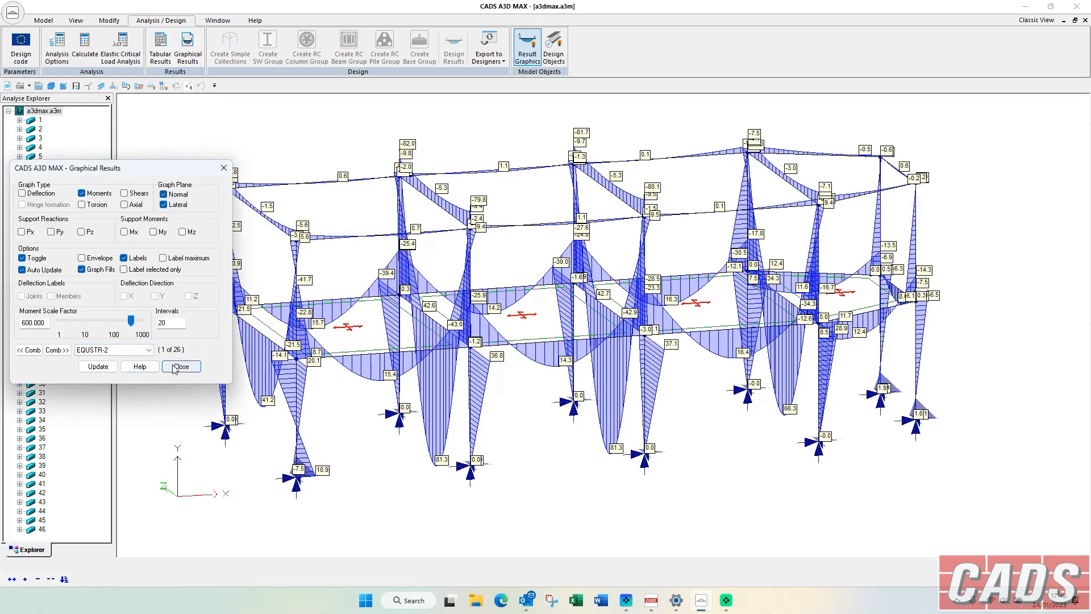
{"action": "left_click", "coordinate": [174, 367]}
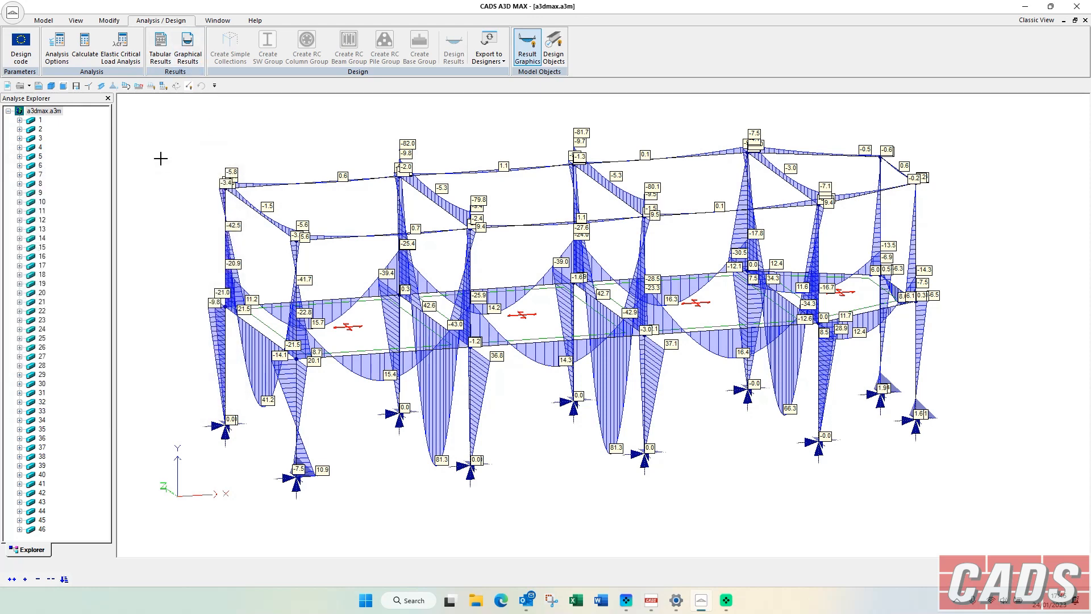
{"action": "left_click", "coordinate": [188, 48]}
{"action": "left_click", "coordinate": [97, 193]}
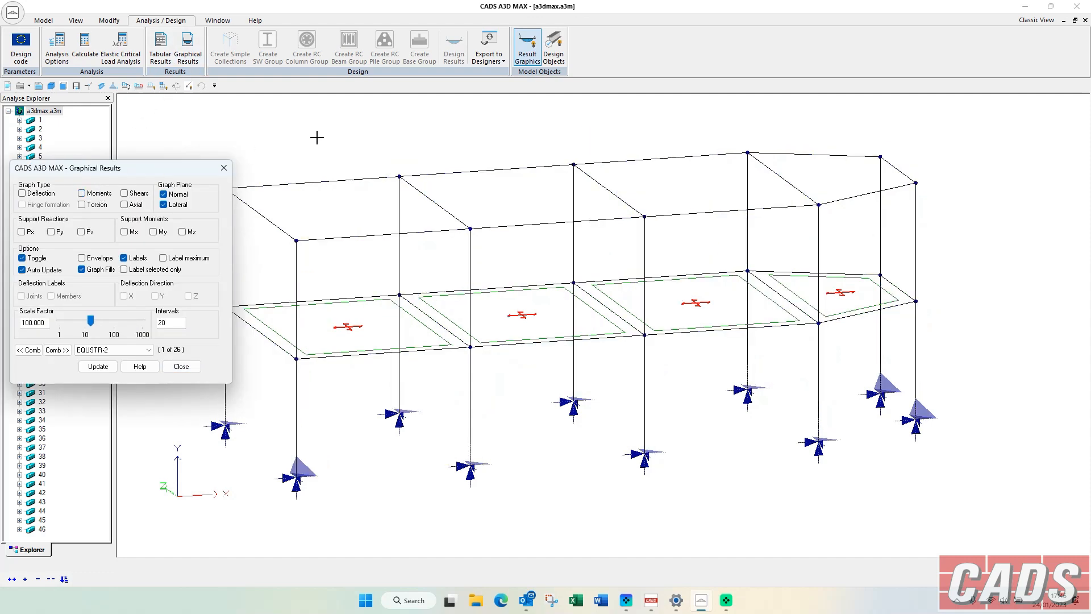
{"action": "left_click", "coordinate": [223, 167]}
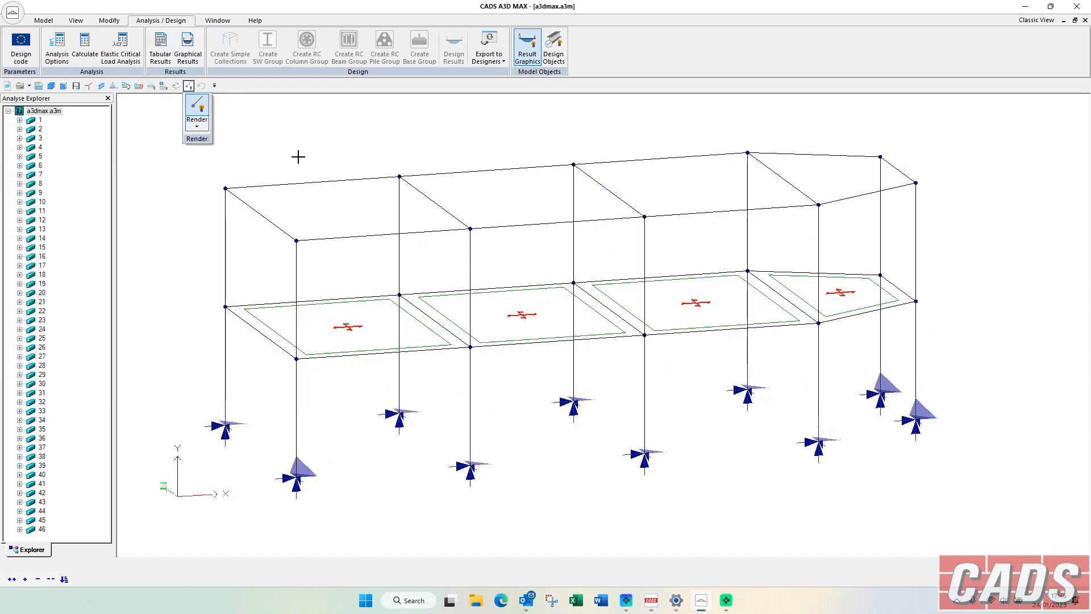
{"action": "left_click", "coordinate": [189, 86]}
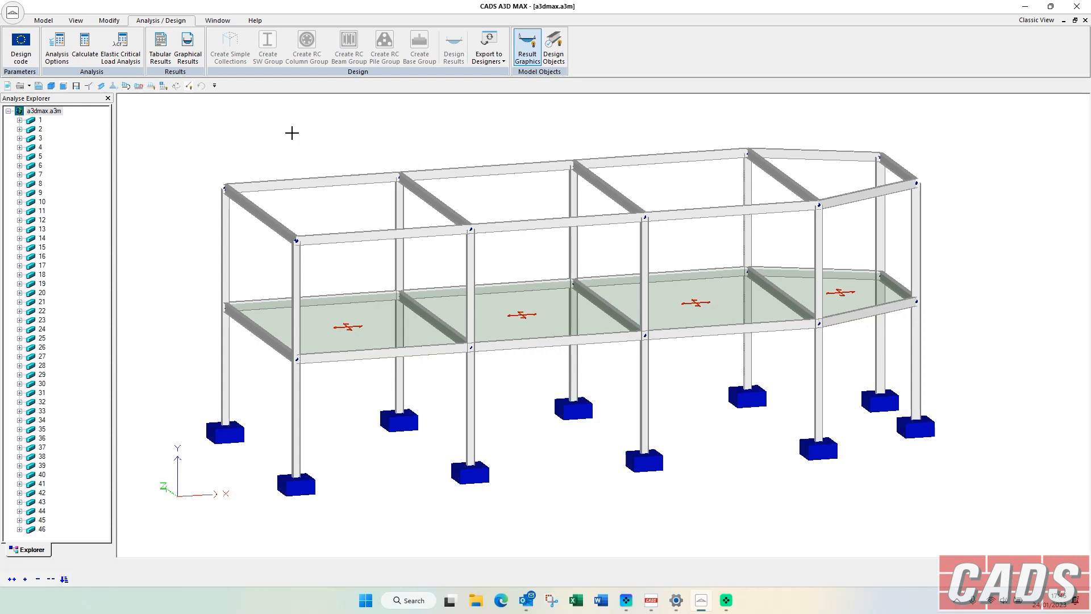